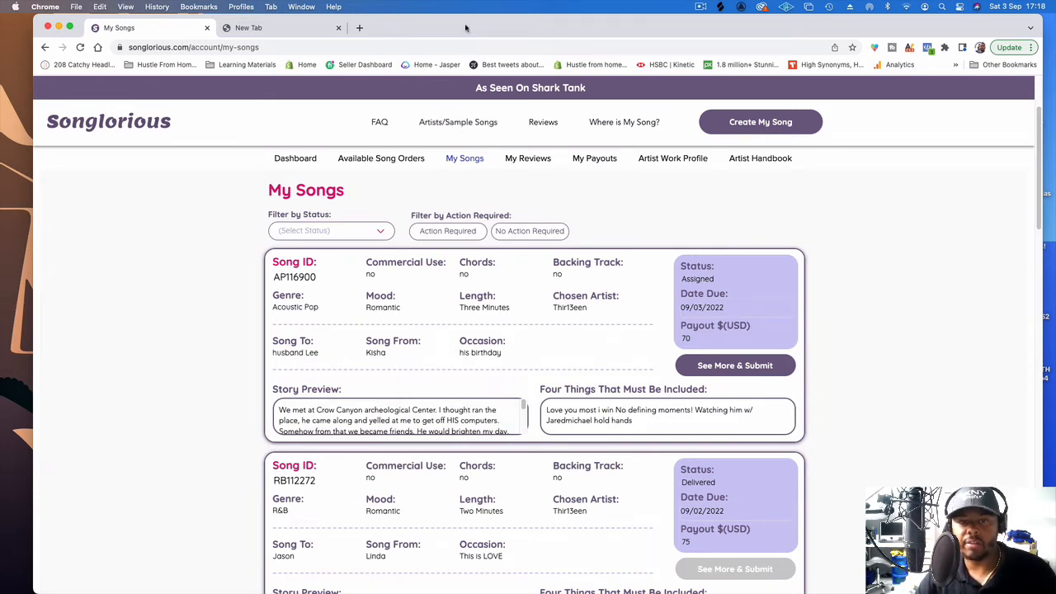
Move the browser window out of the way, switch to Logic Pro and dismiss the audio interface notice
drag(466, 28, 532, 383)
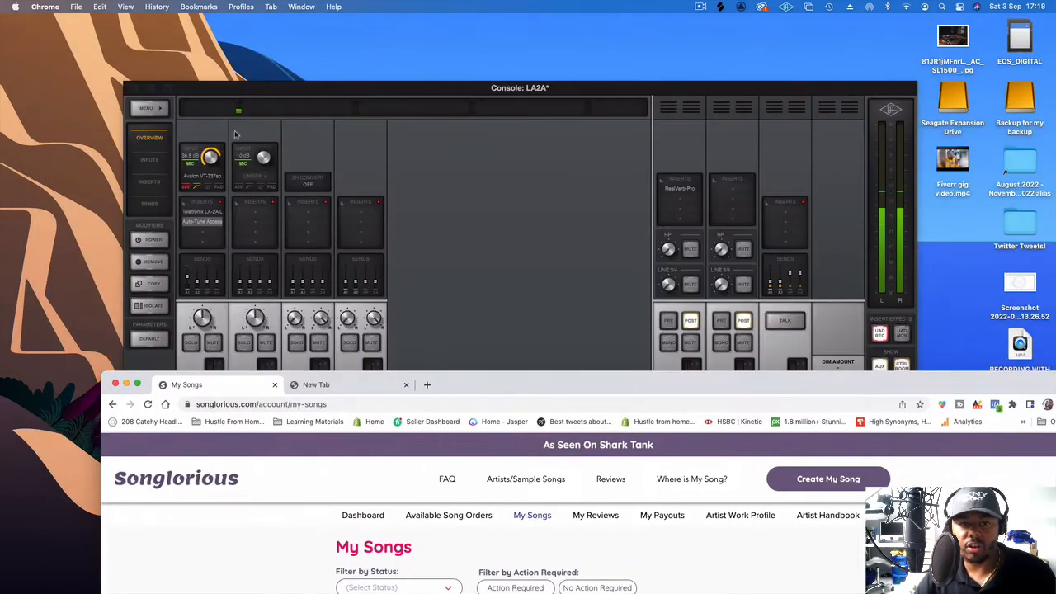
click(164, 93)
click(68, 23)
click(73, 6)
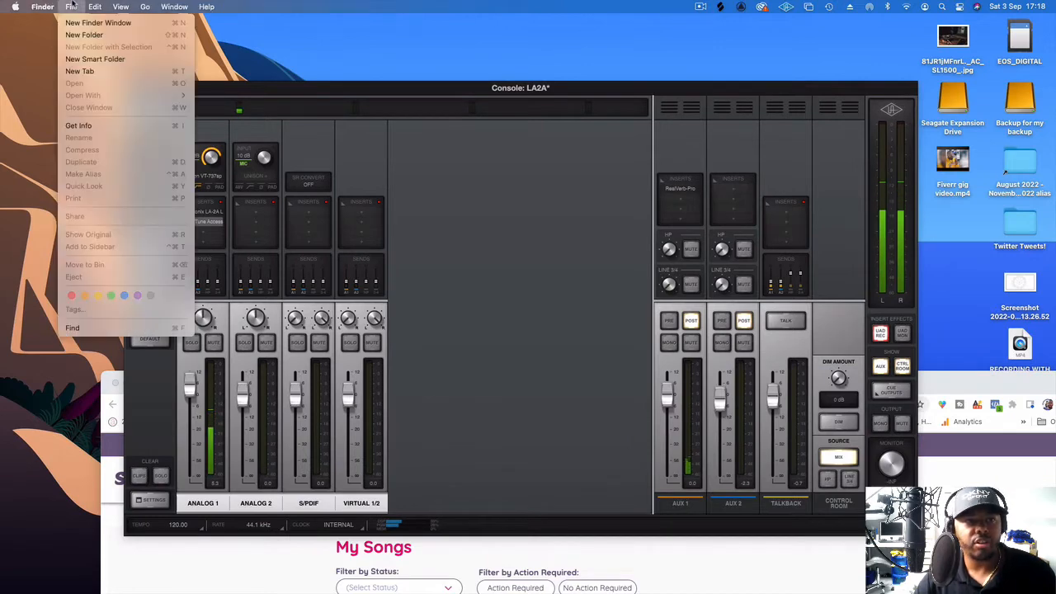
click(73, 6)
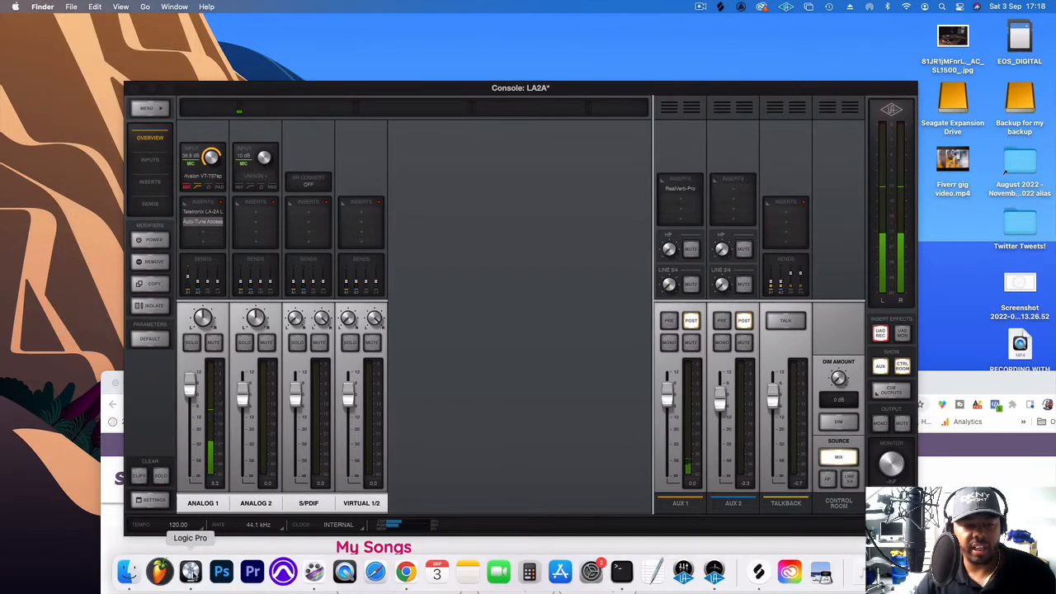
click(190, 572)
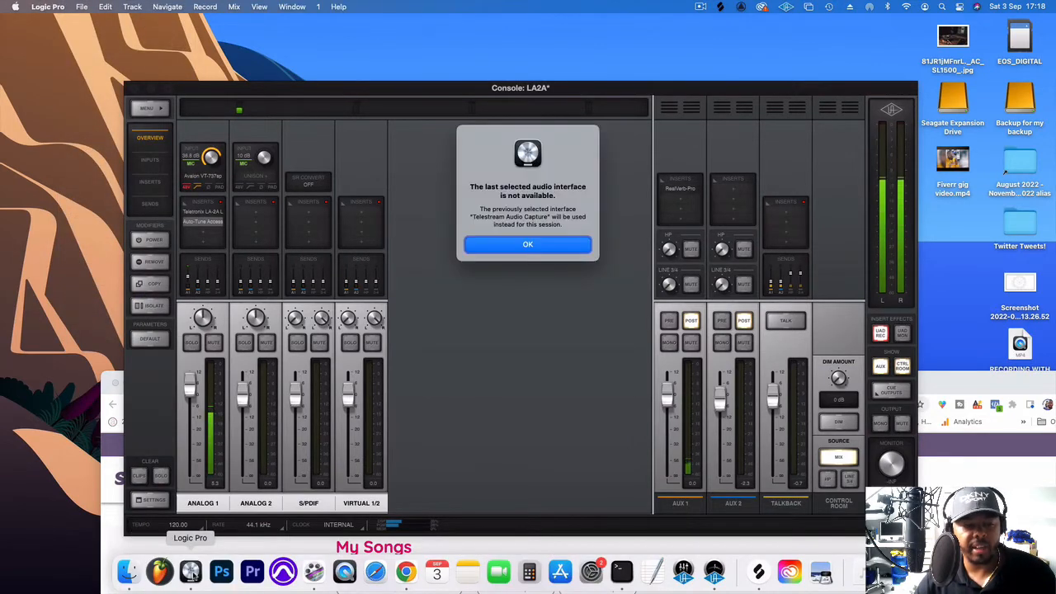
click(527, 245)
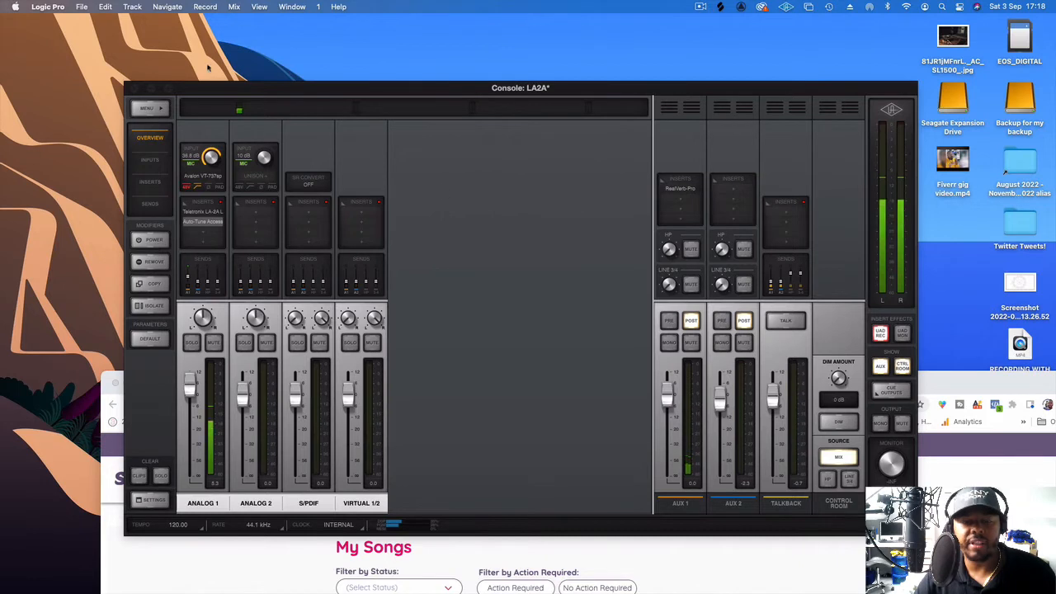
Create a new project from the vocal presets template and close the Triton instrument window
double_click(81, 7)
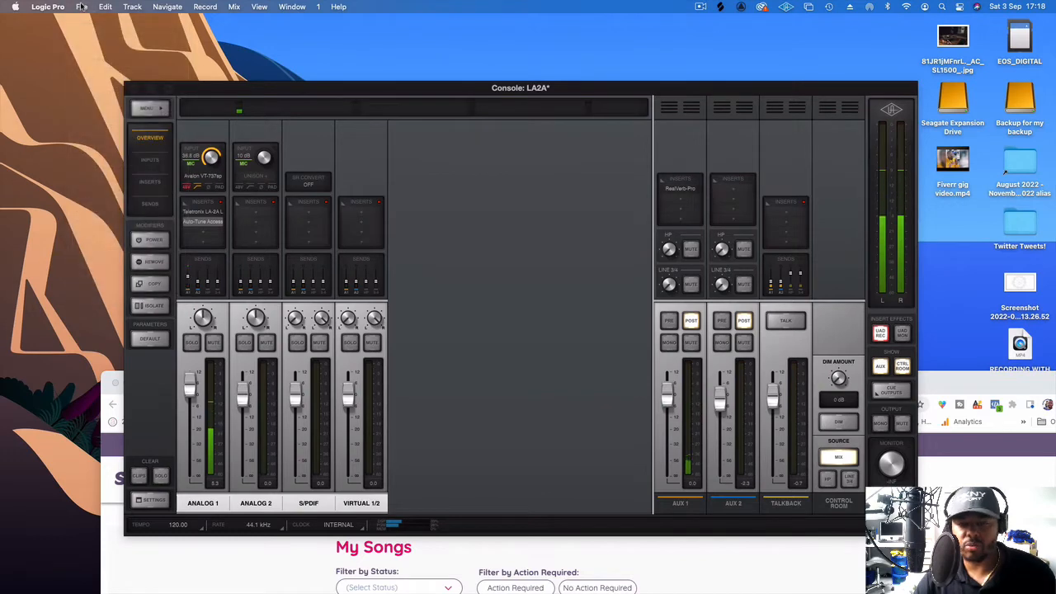
click(81, 6)
click(99, 37)
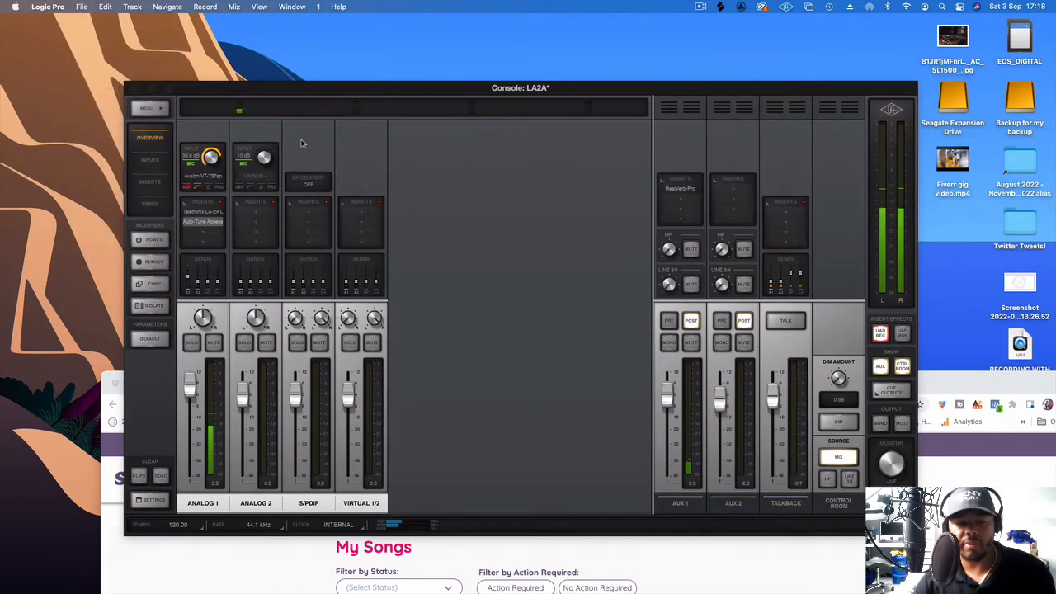
double_click(532, 230)
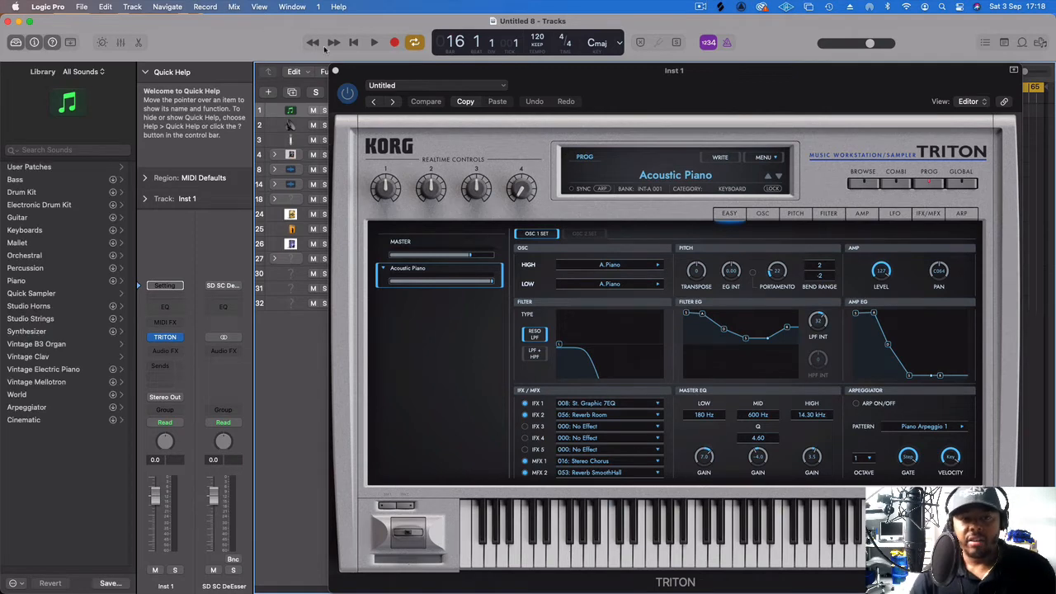
click(335, 71)
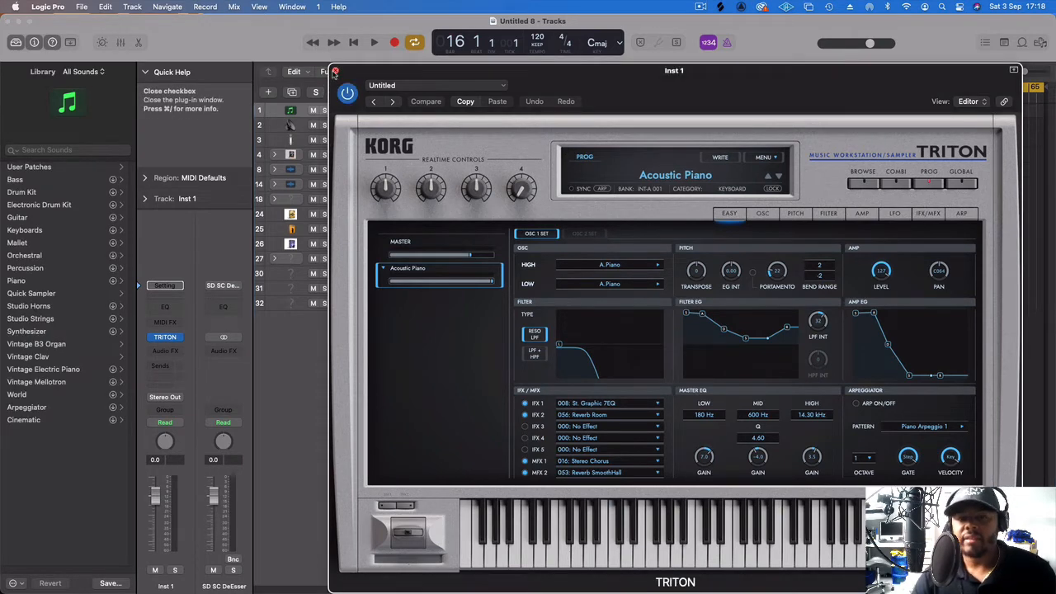
click(334, 71)
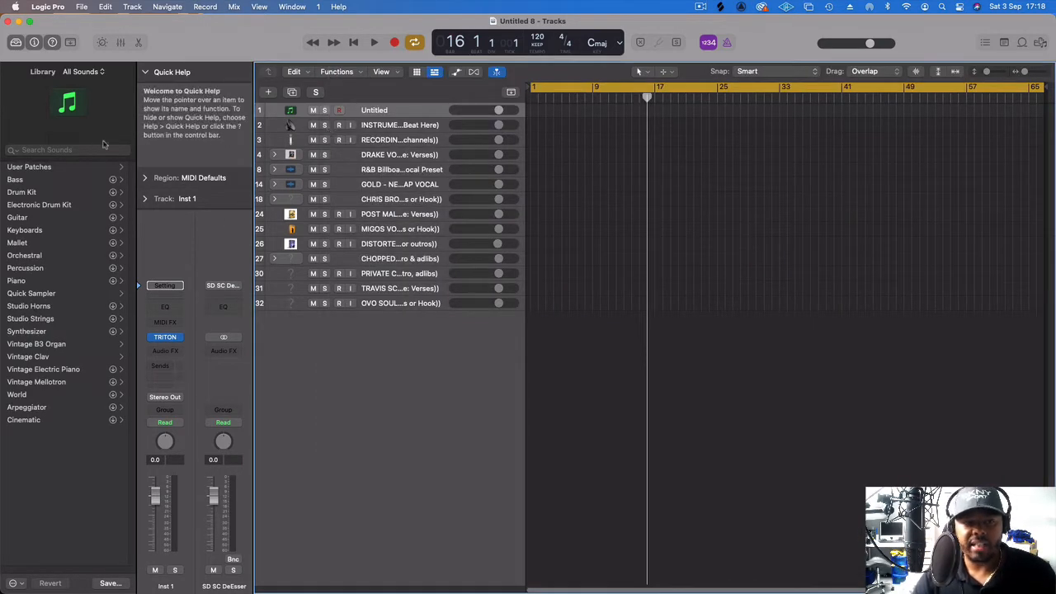
Bring up the UAD Console, look at an analog channel's sends, and return to the Logic project
click(790, 6)
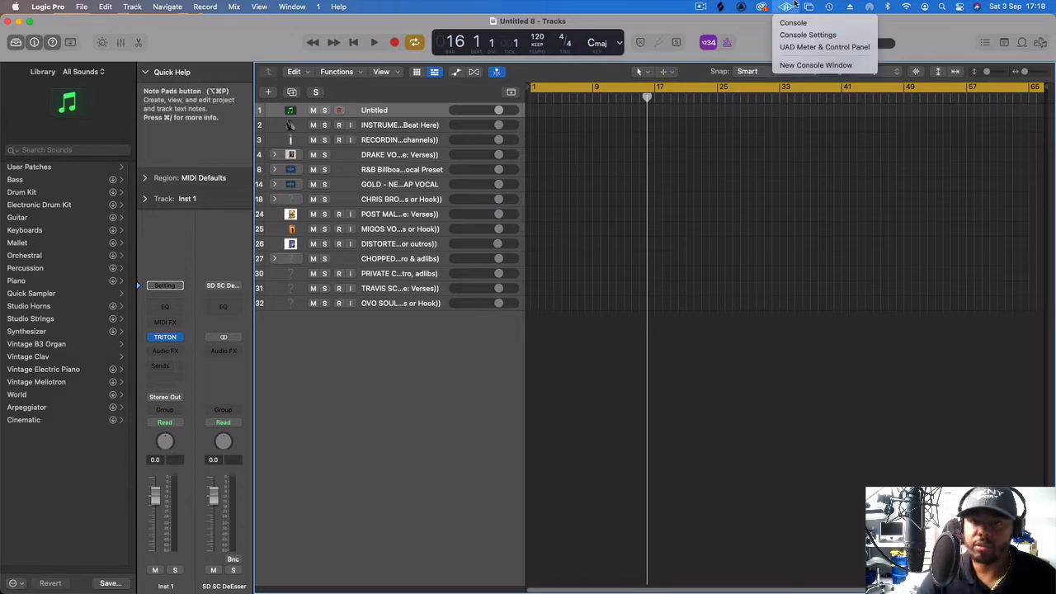
click(793, 22)
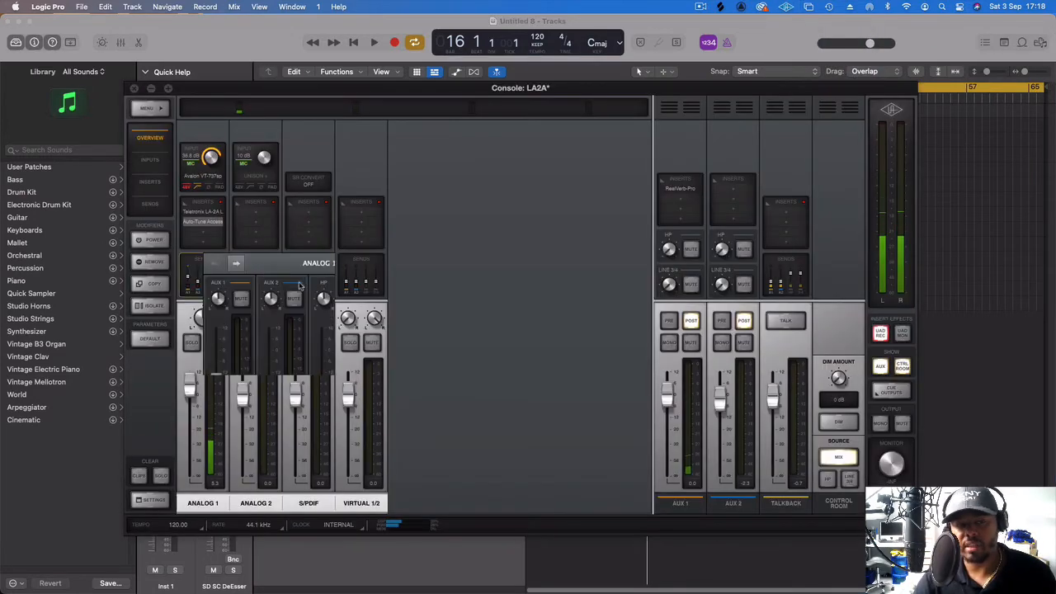
click(266, 299)
click(237, 36)
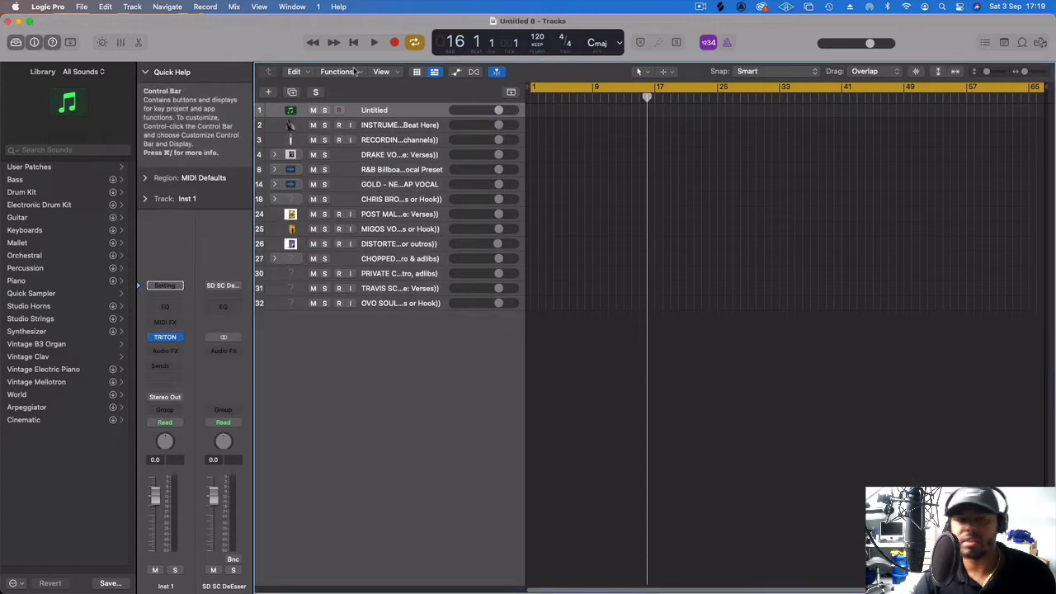
Increase the track height in the arrangement and hide the sound Library
drag(989, 72, 1054, 71)
click(16, 42)
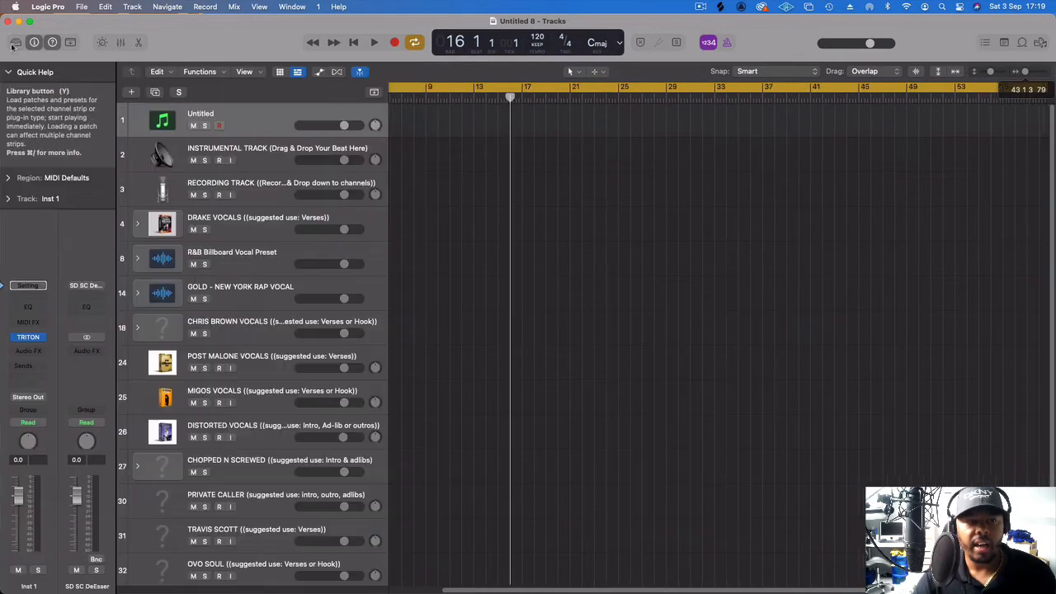
click(16, 42)
mouse_move(375, 572)
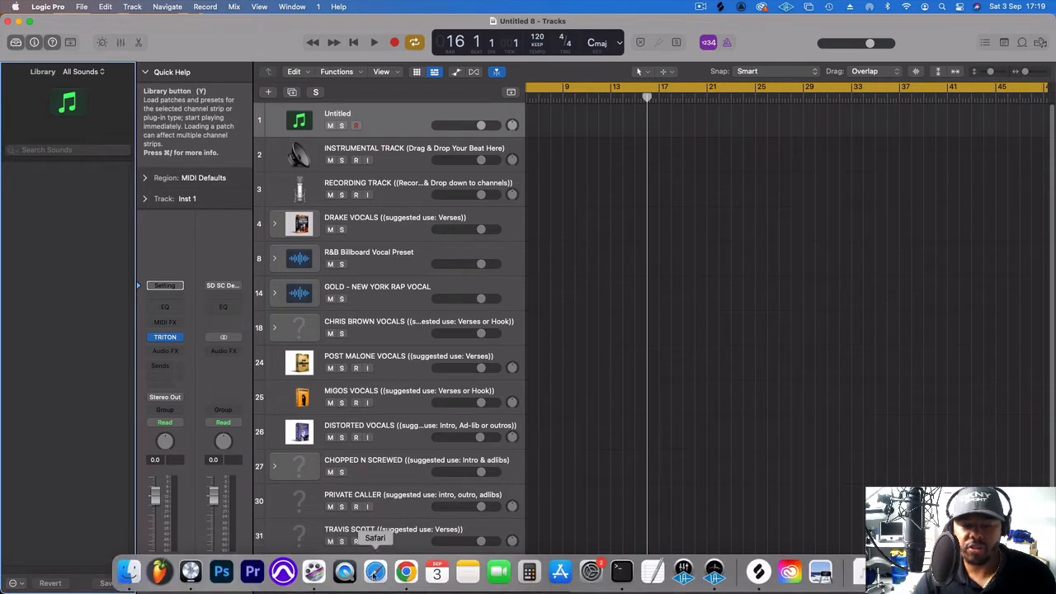
click(406, 572)
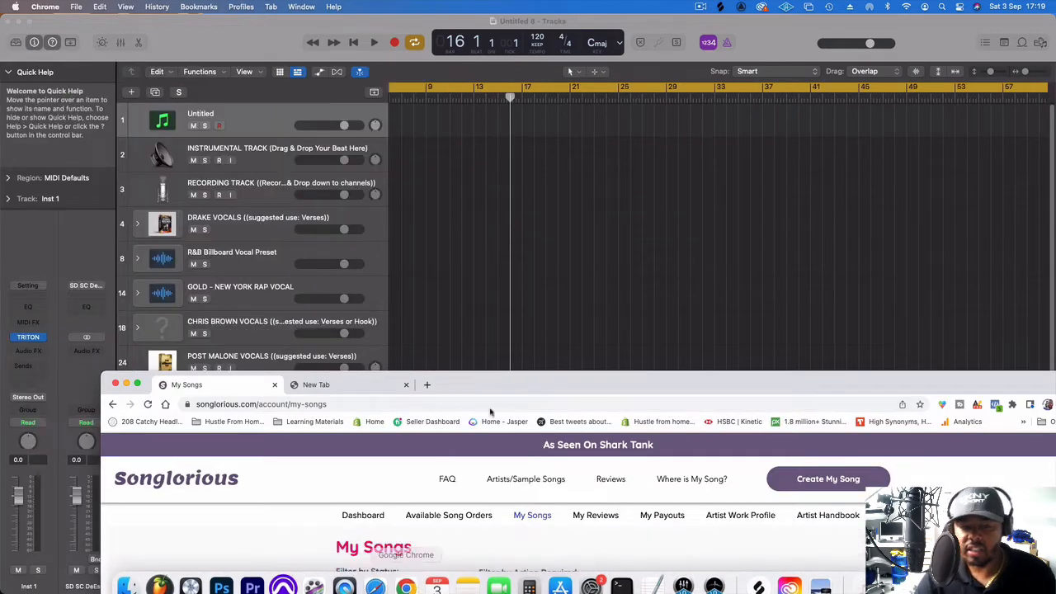
drag(489, 391, 317, 109)
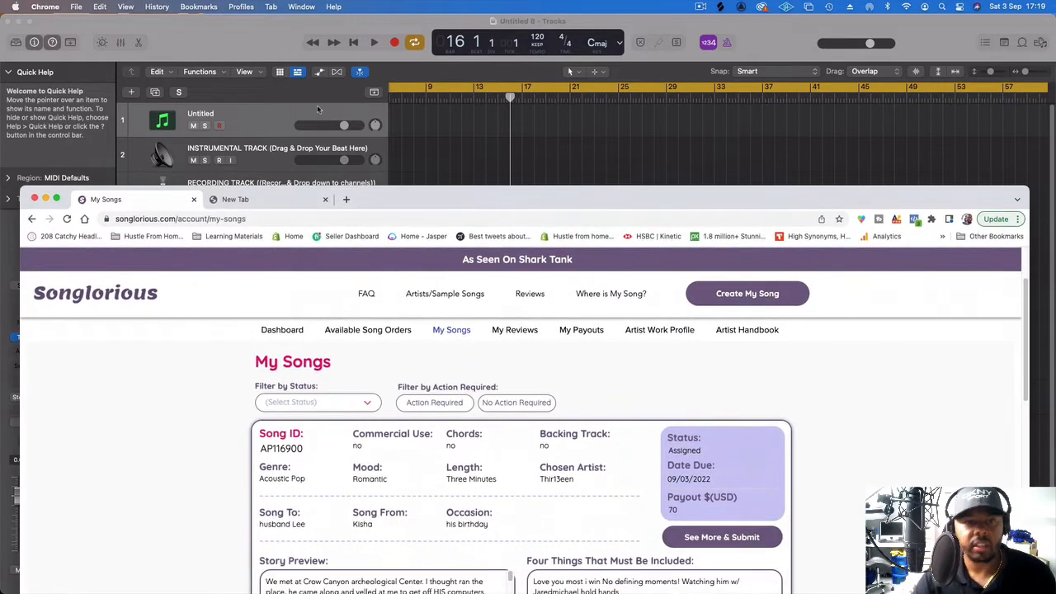
click(304, 203)
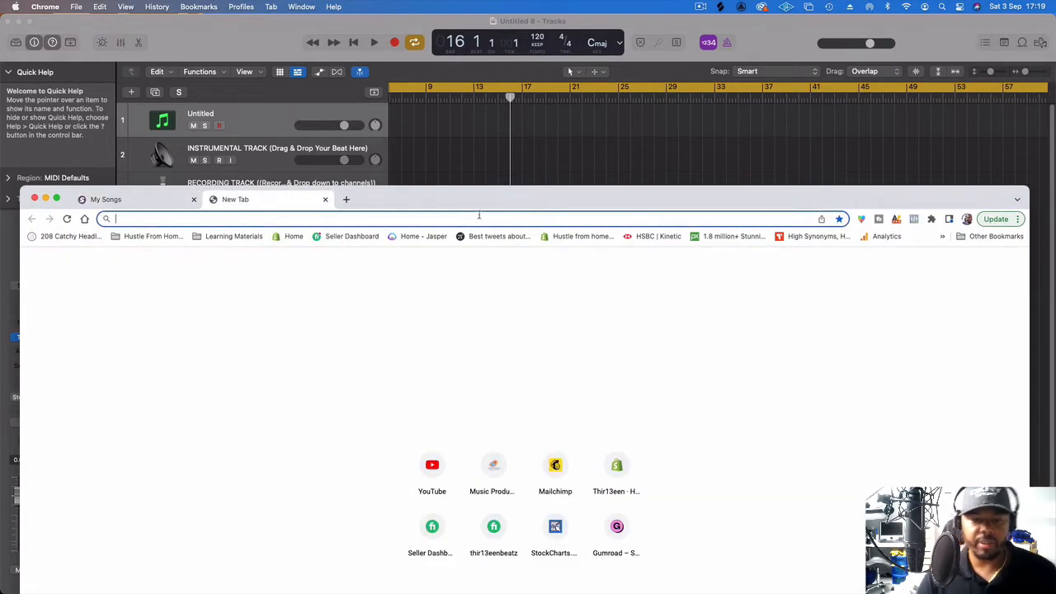
text(www.splice)
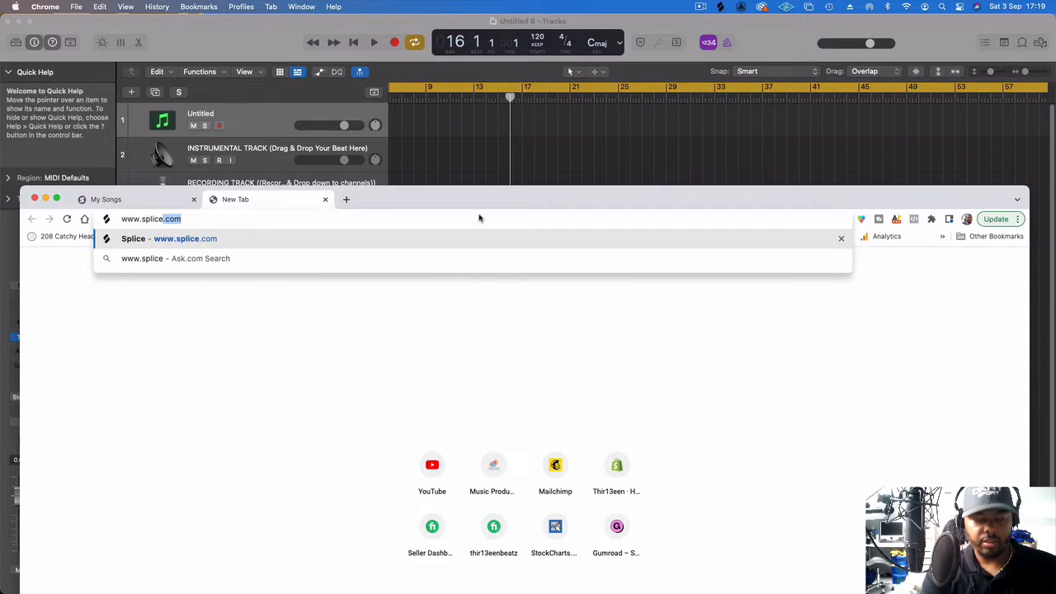
text(.com)
key(Return)
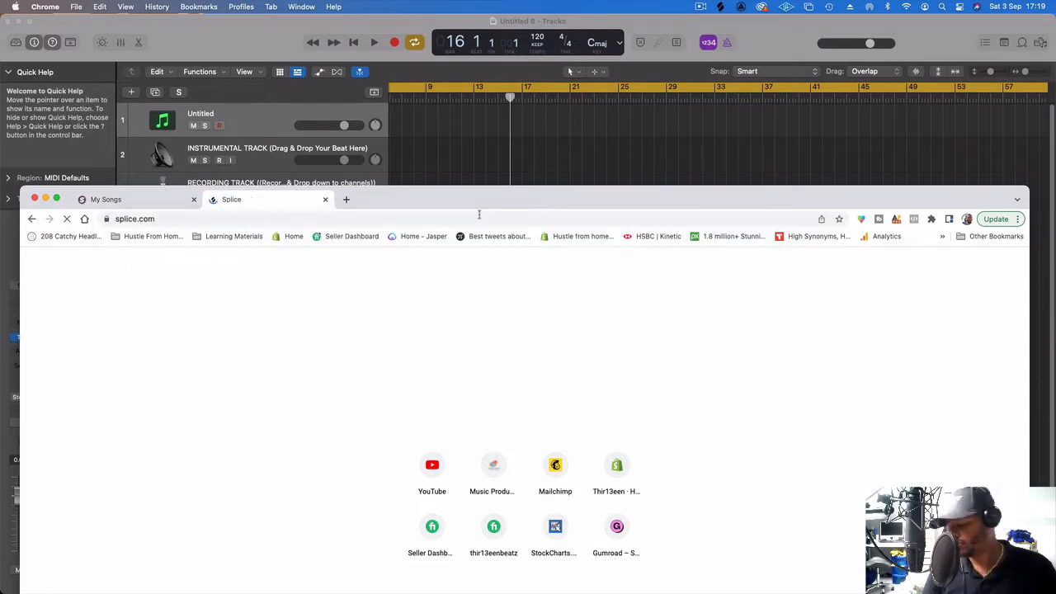
Check the first order's genre and details on My Songs, and go back to the Logic project's opening bars
click(160, 202)
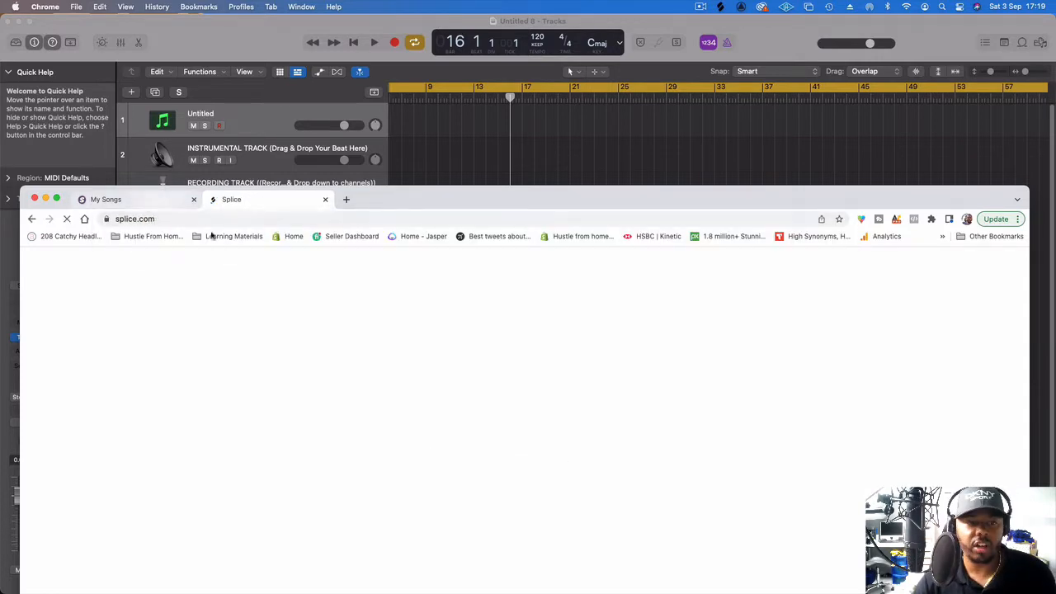
drag(447, 197, 461, 145)
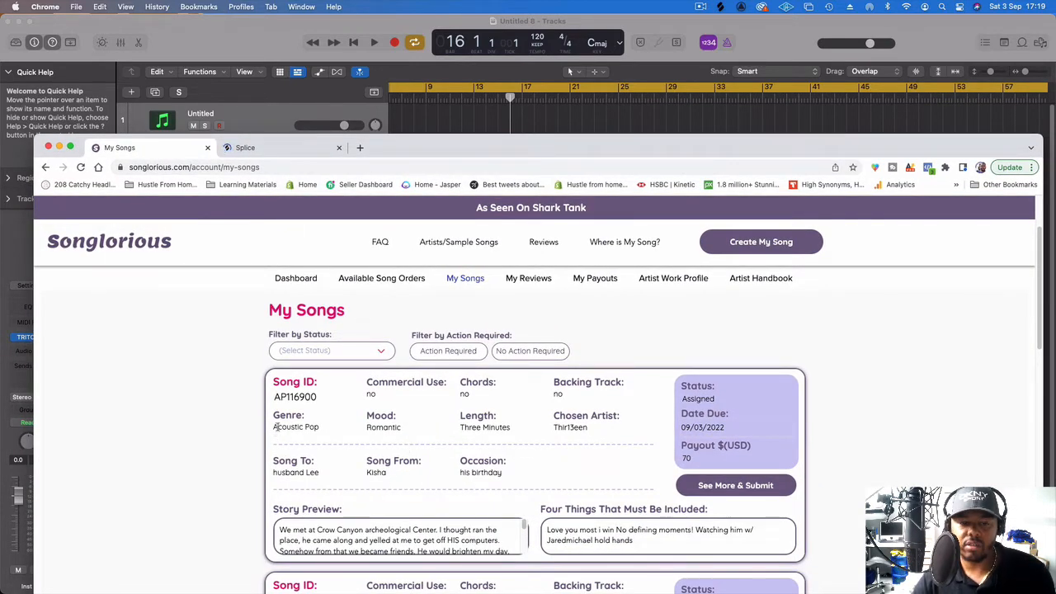
click(283, 42)
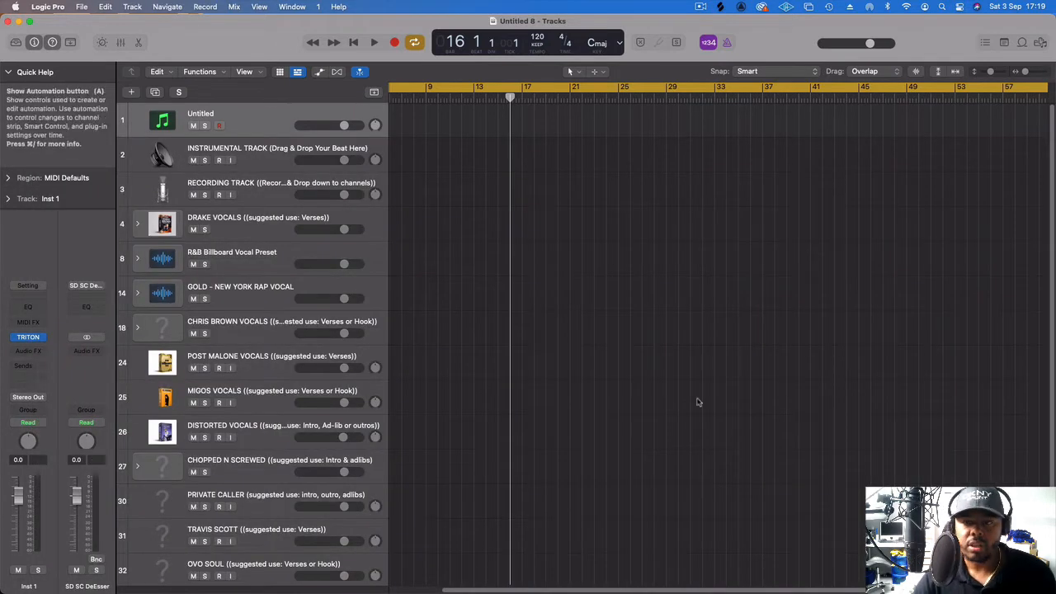
drag(519, 588, 392, 569)
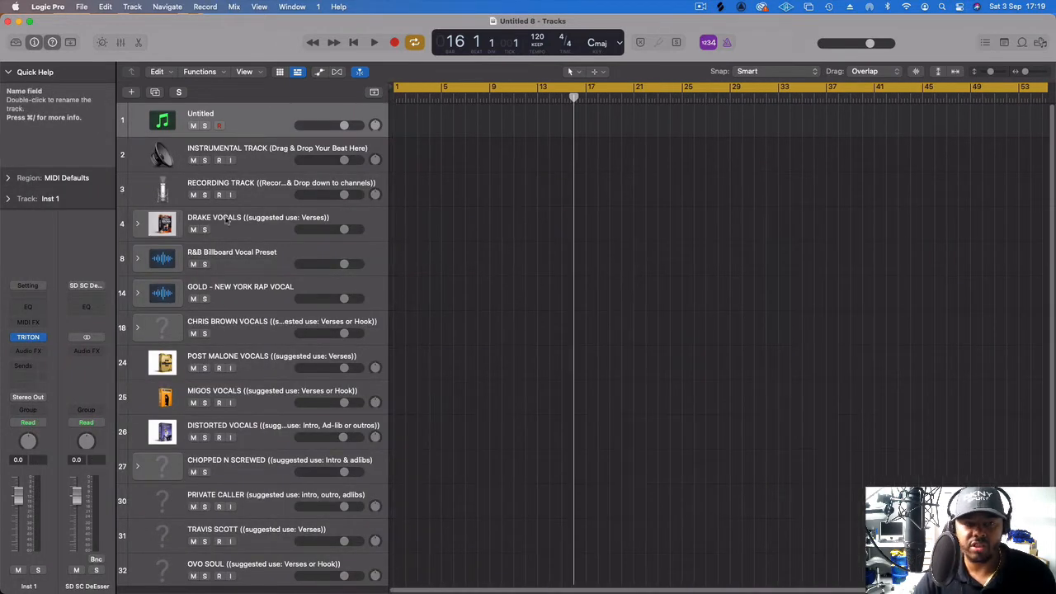
Switch to Chrome, reposition its window and open the Sounds page on the Splice site
click(396, 588)
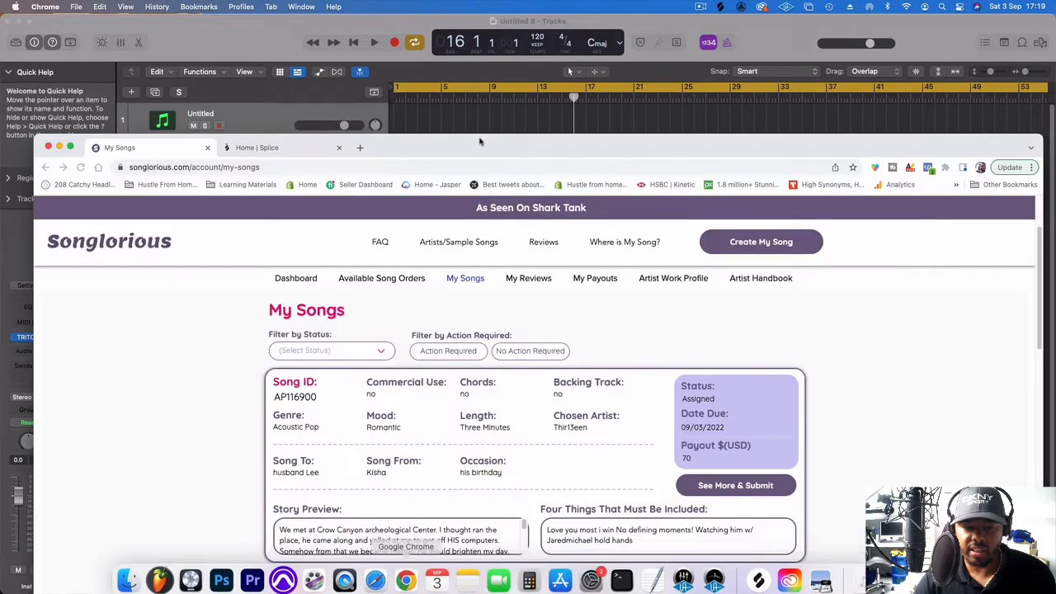
drag(433, 142, 433, 40)
click(290, 50)
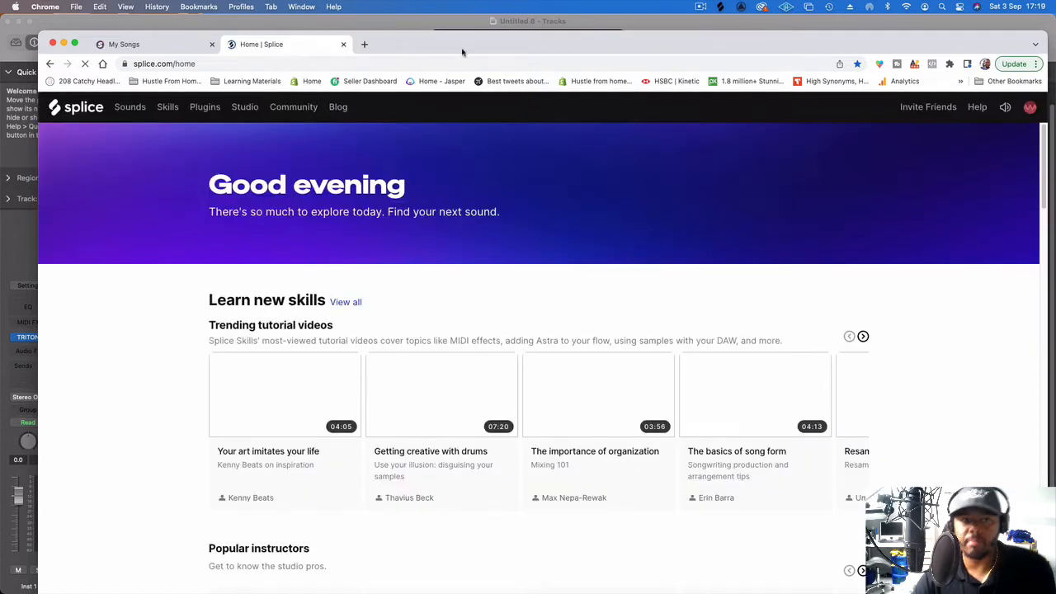
drag(461, 52, 450, 26)
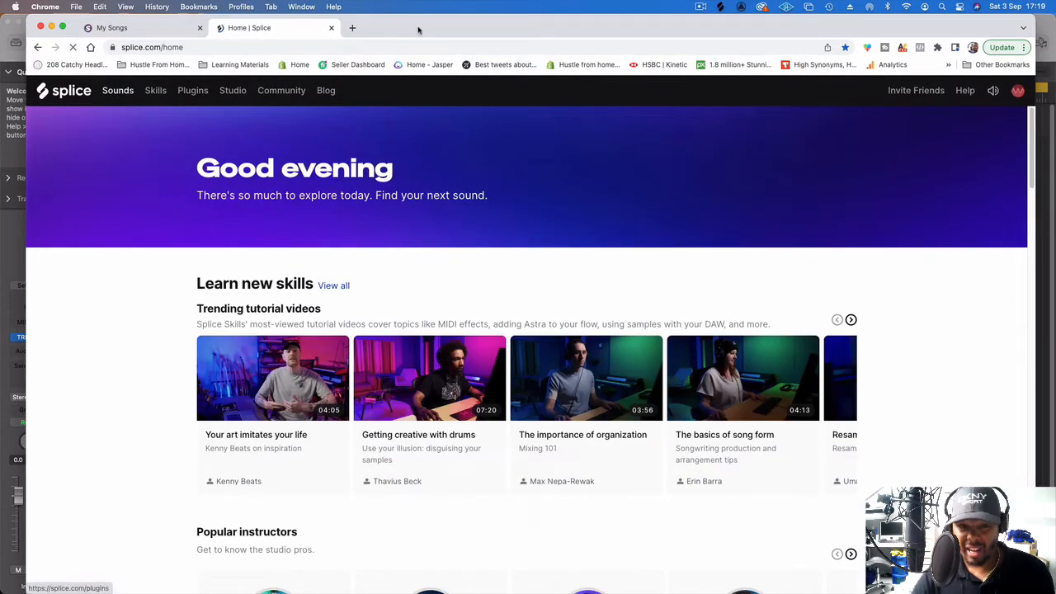
drag(419, 28, 414, 28)
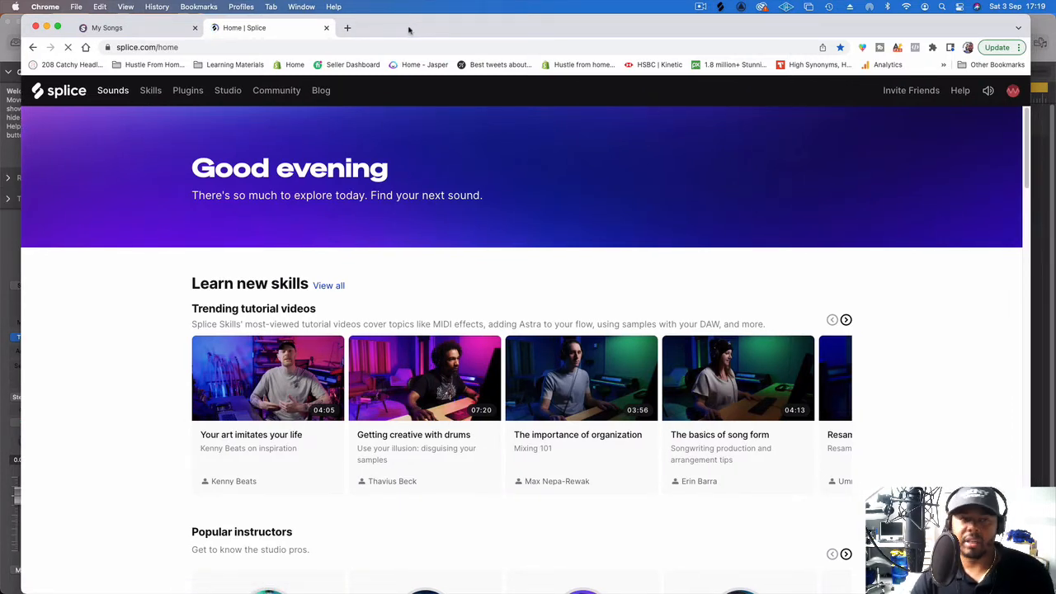
Copy the entire Story Preview text of the first order on the Songlorious My Songs page
click(158, 33)
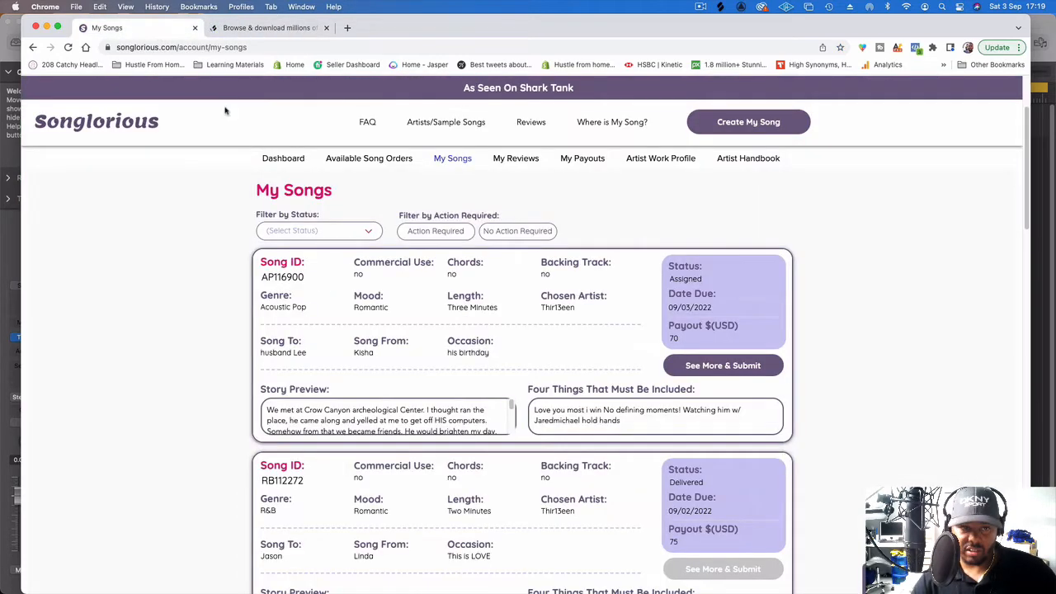
click(323, 416)
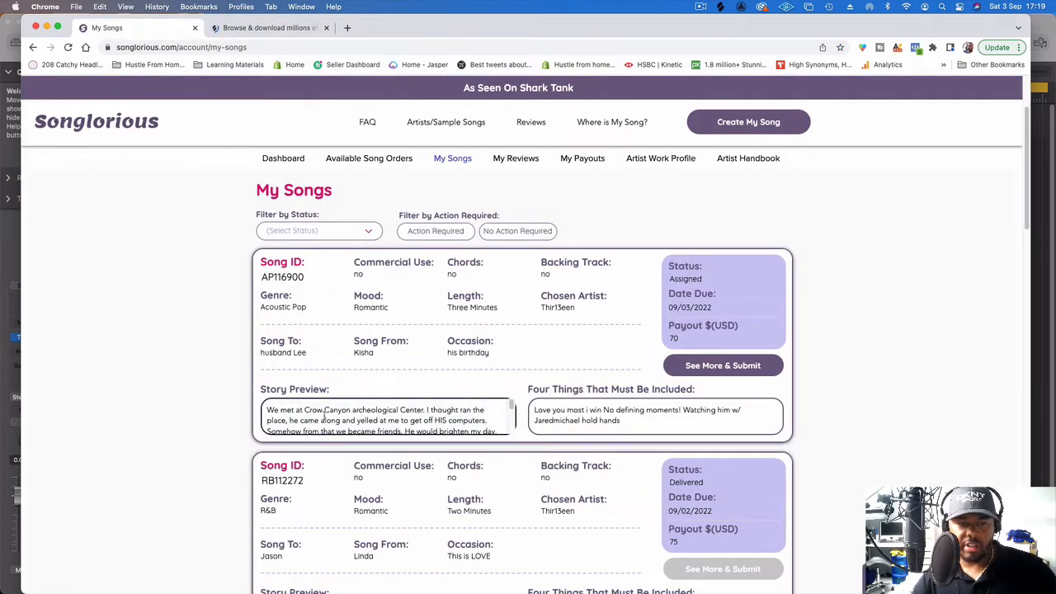
key(super+a)
key(super+c)
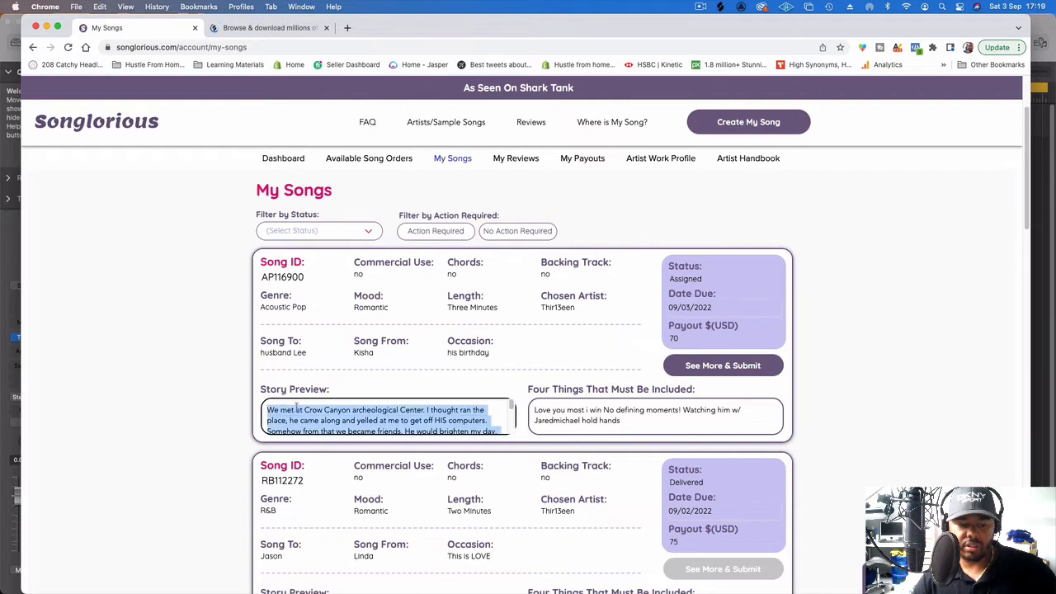
Switch to Logic Pro and paste the copied story into the project notes
drag(822, 33, 823, 192)
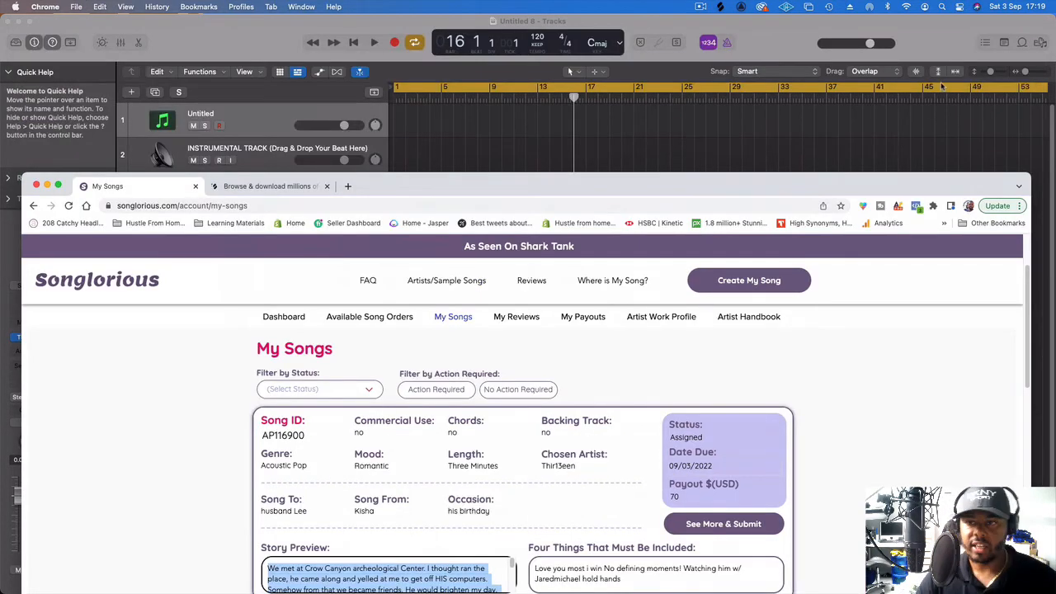
click(1003, 42)
click(1003, 42)
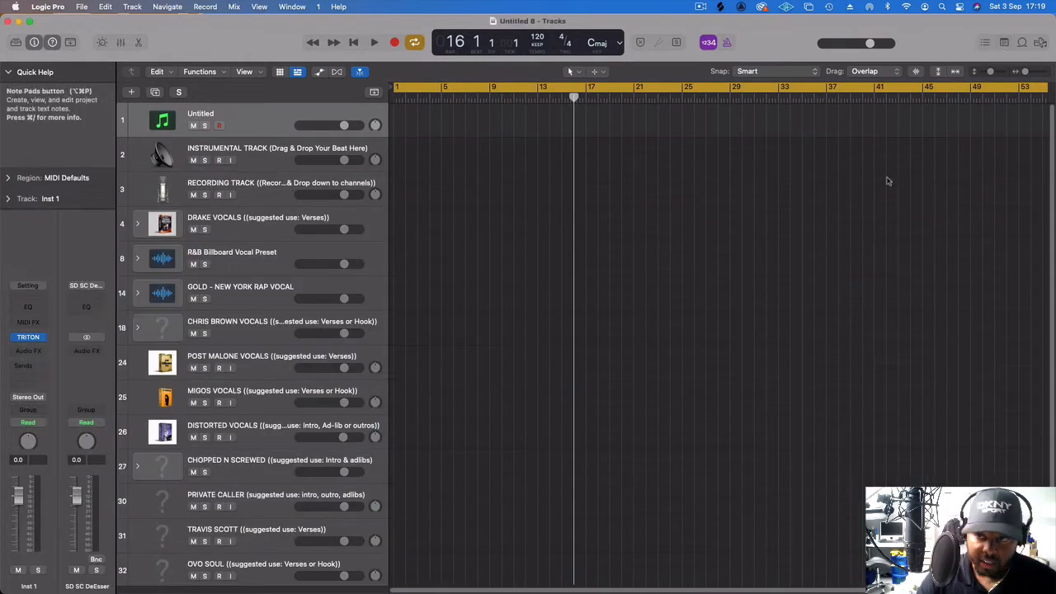
click(867, 200)
key(super+v)
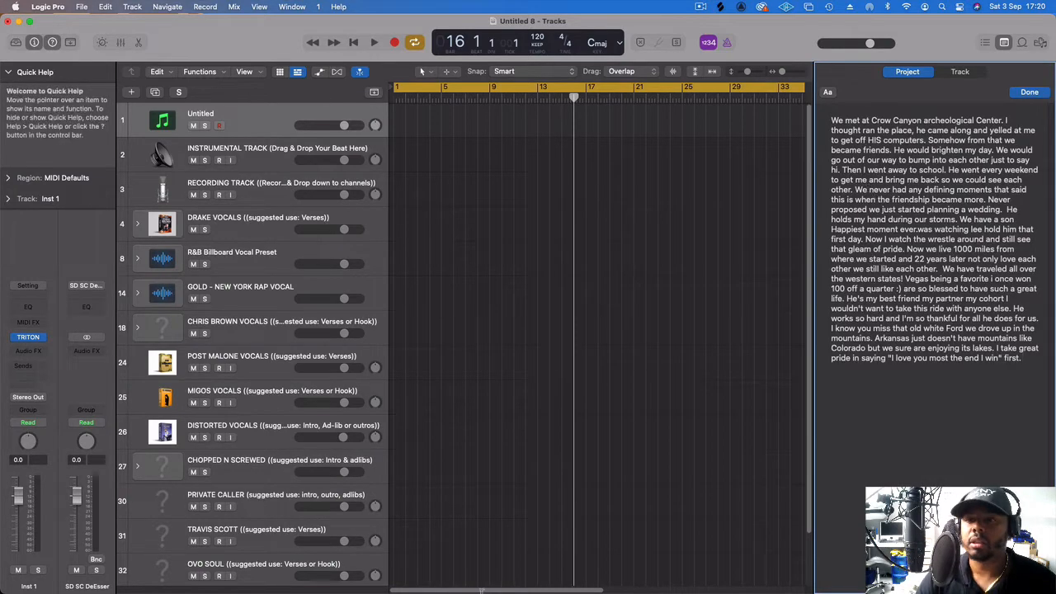
Switch to Chrome and copy the entire Four Things That Must Be Included text of the first Songlorious order
click(406, 577)
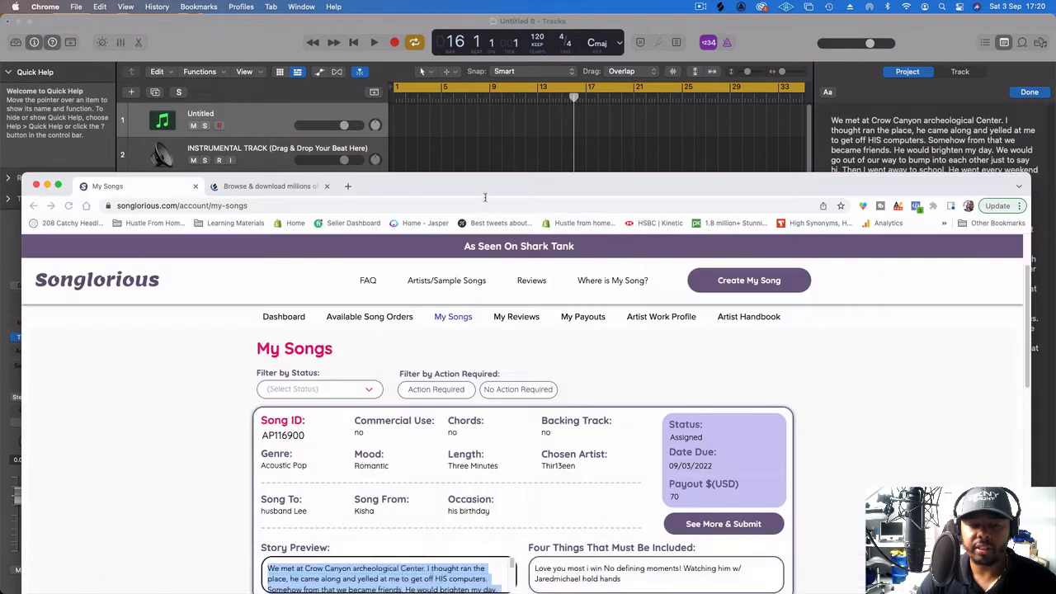
drag(452, 187, 453, 49)
click(346, 447)
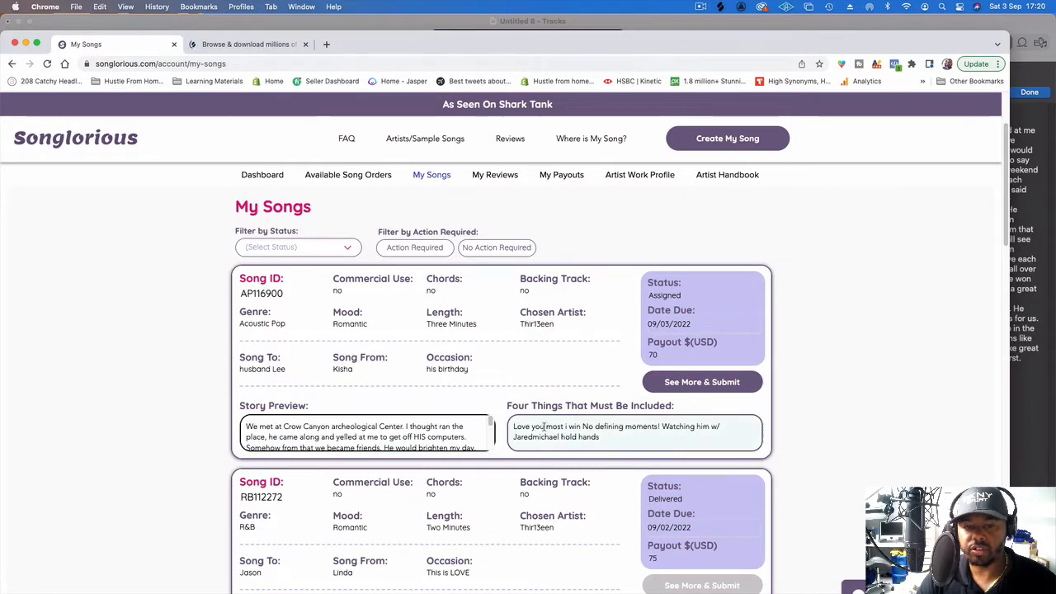
click(543, 425)
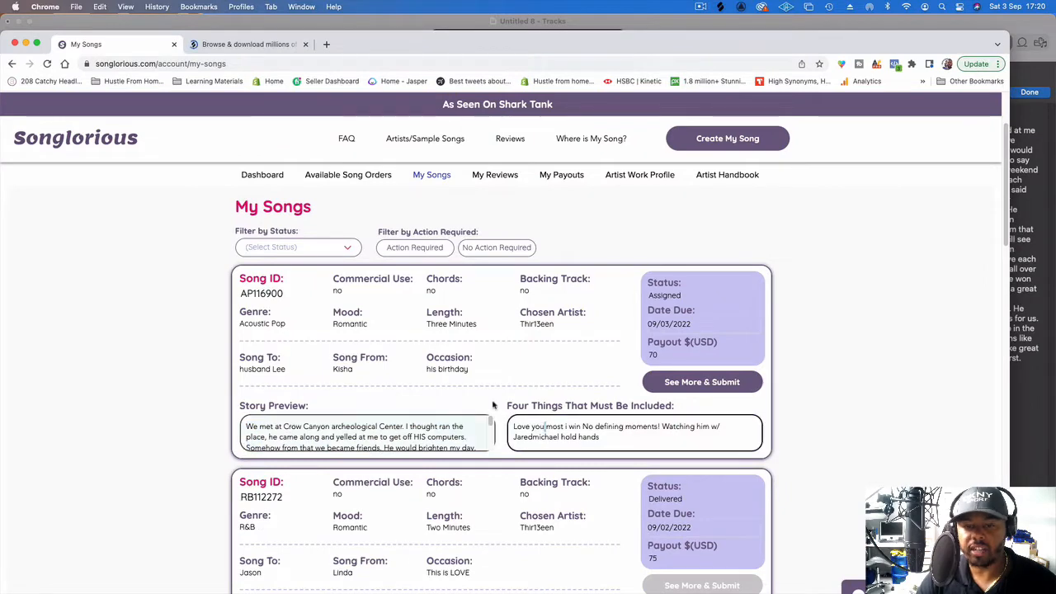
triple_click(581, 426)
key(super+c)
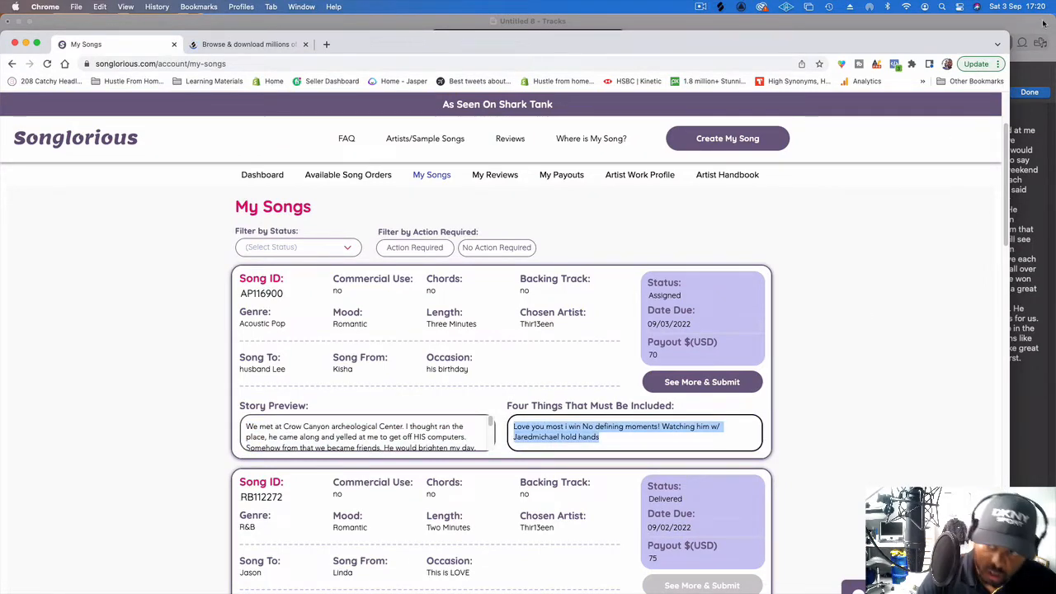
Switch to Logic Pro and paste the copied must-include text below the story in the project notes, separated by blank space
key(super+Tab)
click(1037, 360)
key(Return)
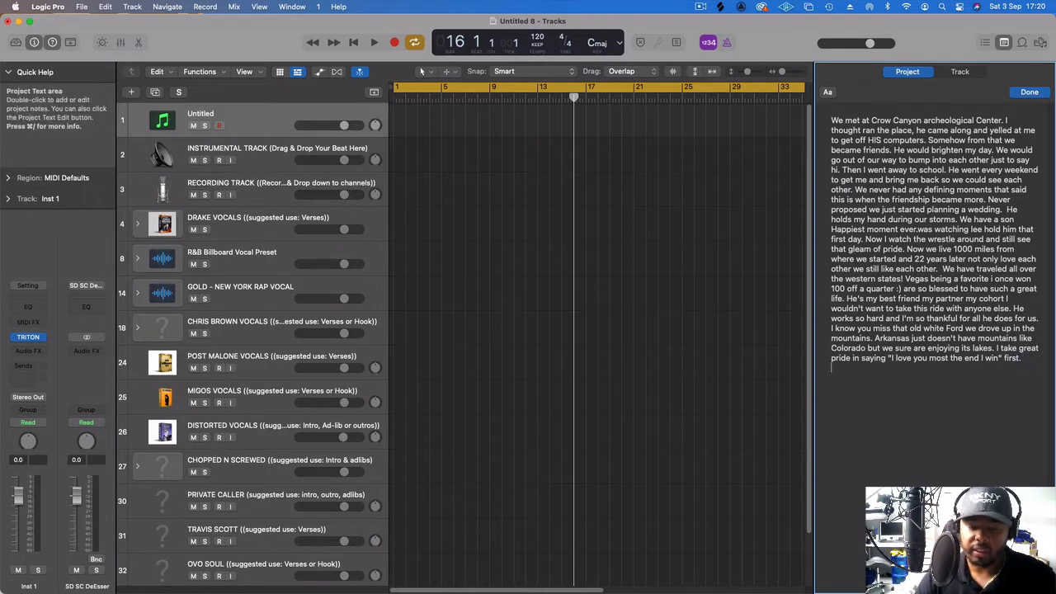
key(super+v)
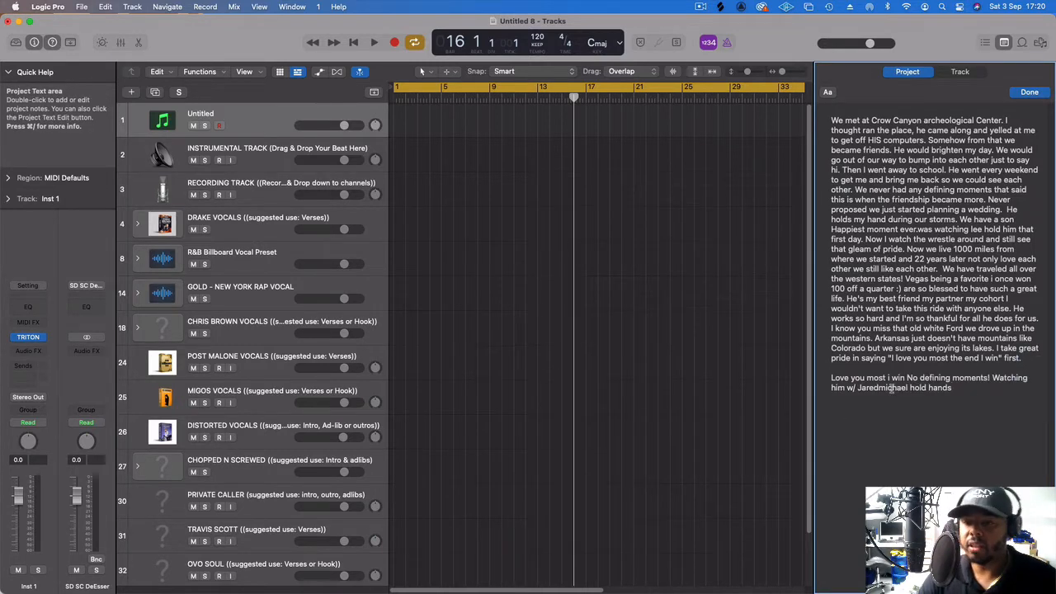
key(Return)
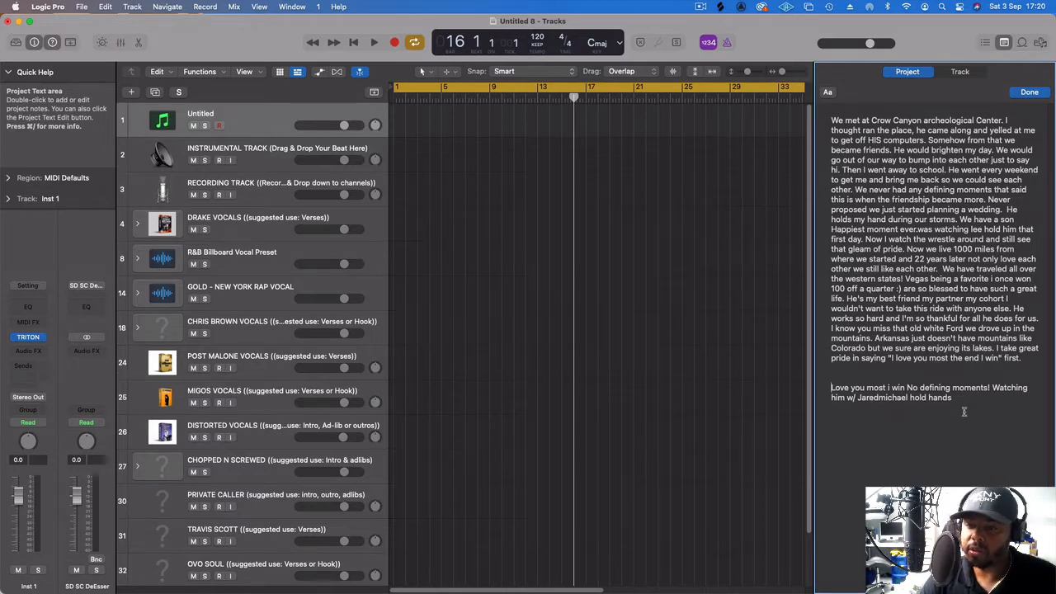
click(461, 237)
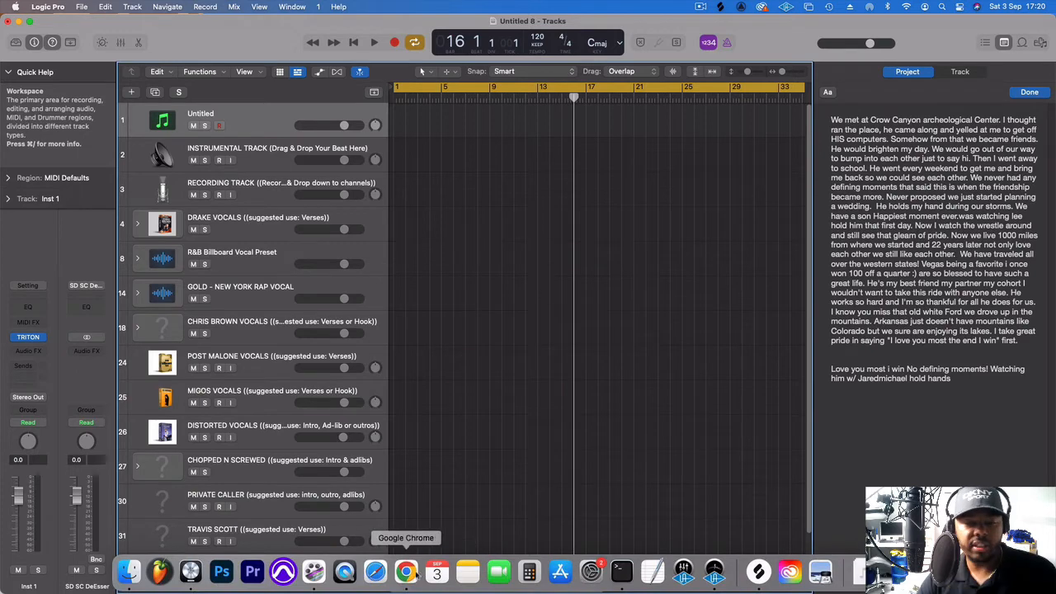
Switch to Chrome and open the acoustic guitar samples from the Instruments categories on the Splice Sounds page
click(405, 585)
click(272, 45)
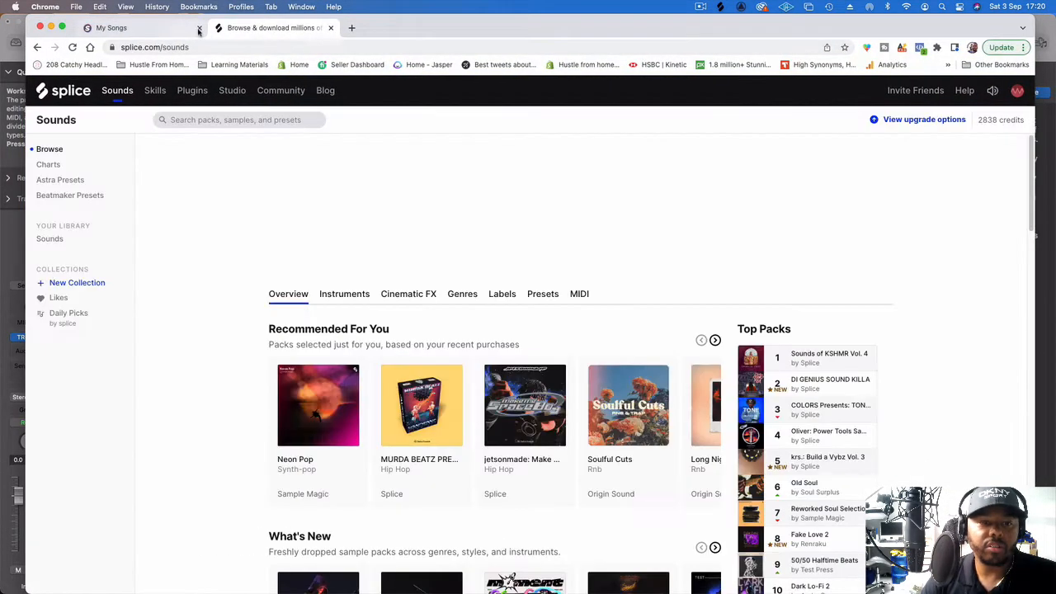
click(186, 30)
click(302, 30)
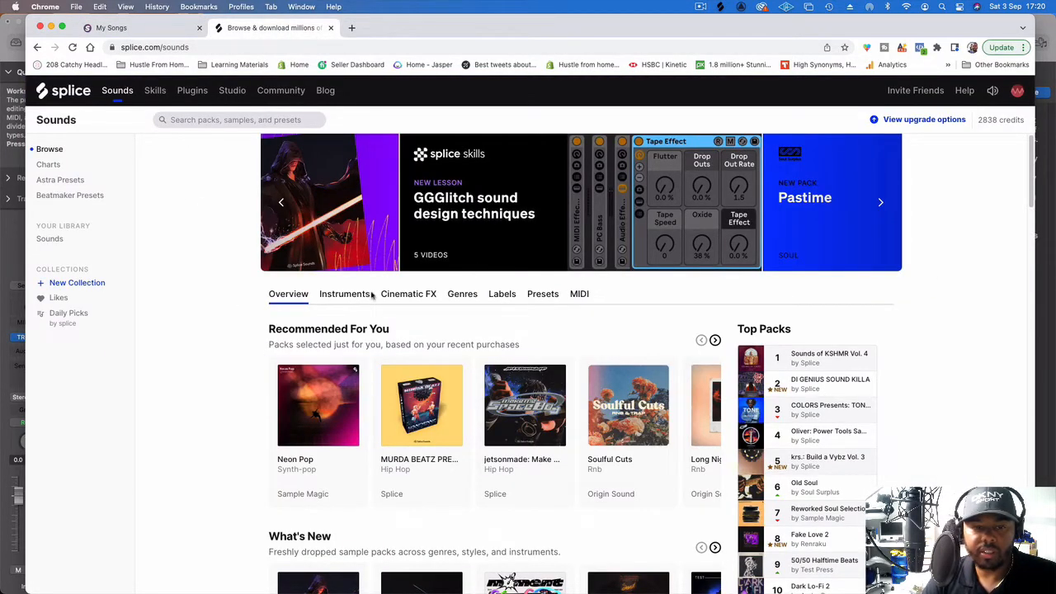
click(332, 298)
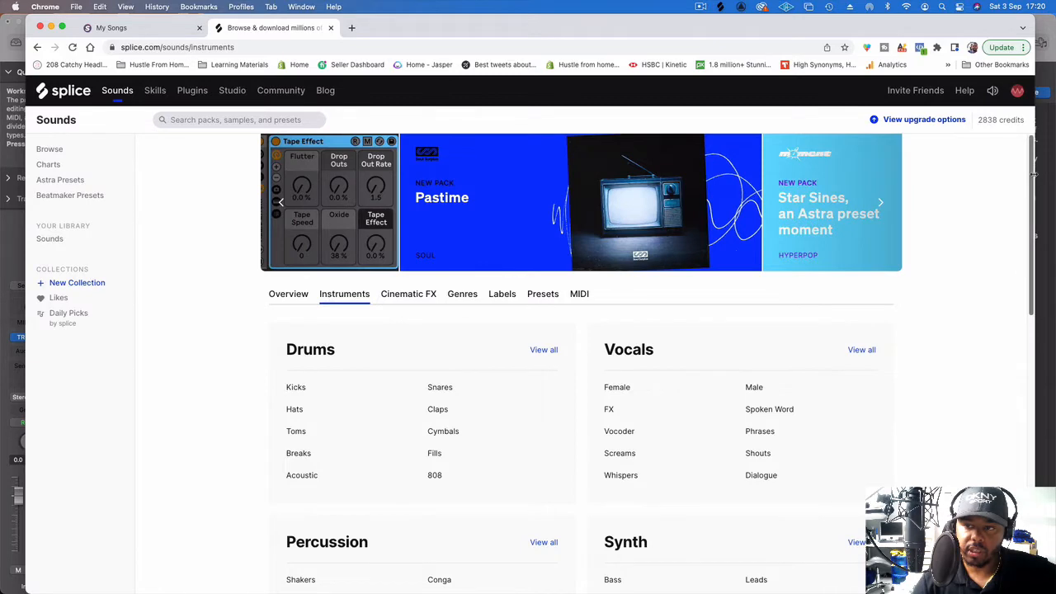
drag(1033, 176, 1030, 388)
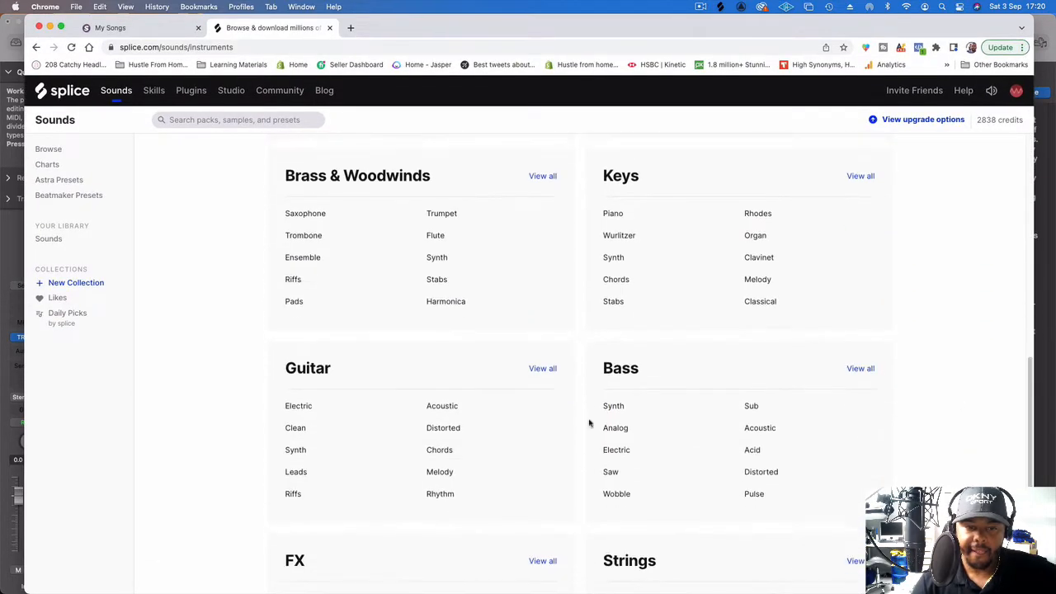
click(444, 408)
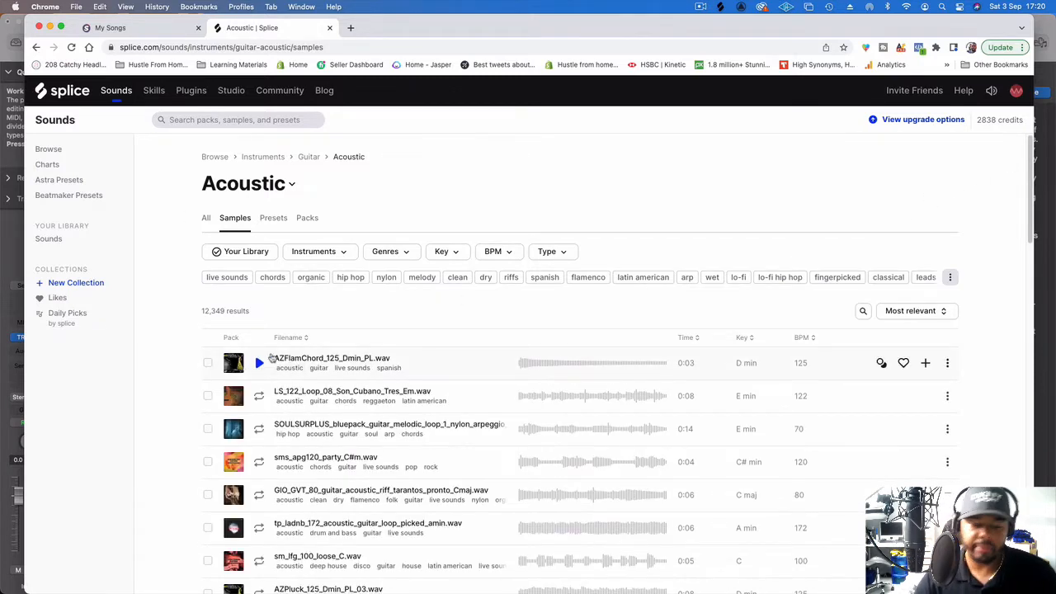
Audition the first acoustic guitar samples in order, from AZFlamChord_125_Dmin_PL.wav through sm_lfg_100_loose_C.wav
click(271, 356)
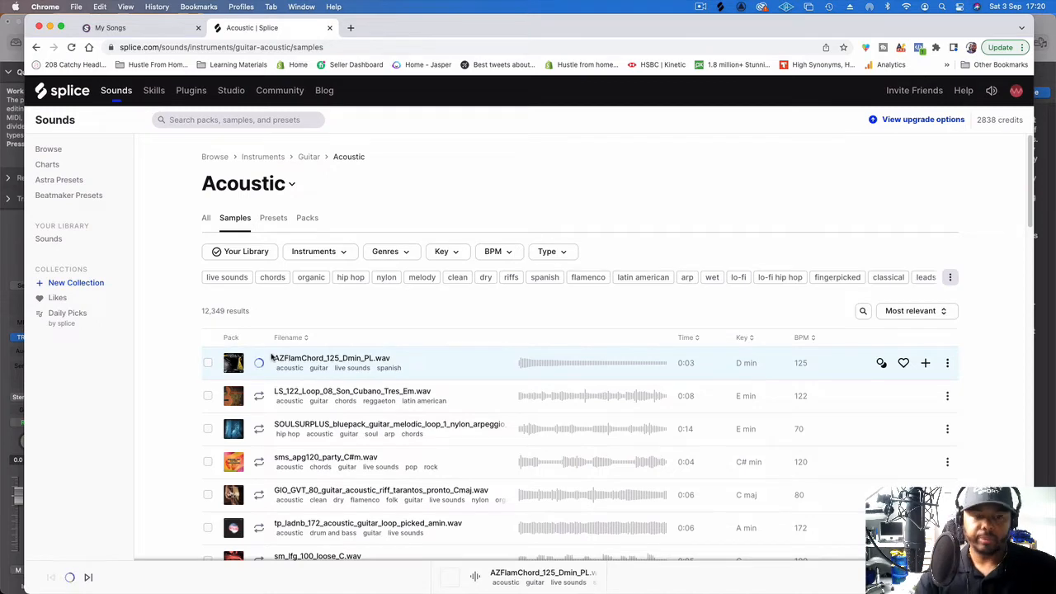
click(170, 30)
click(247, 28)
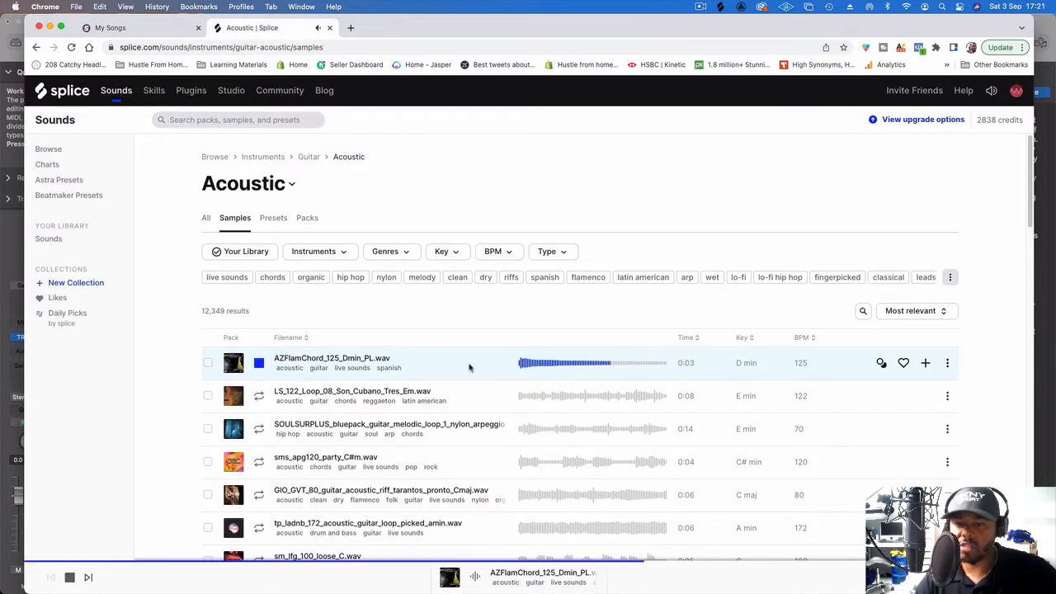
key(Down)
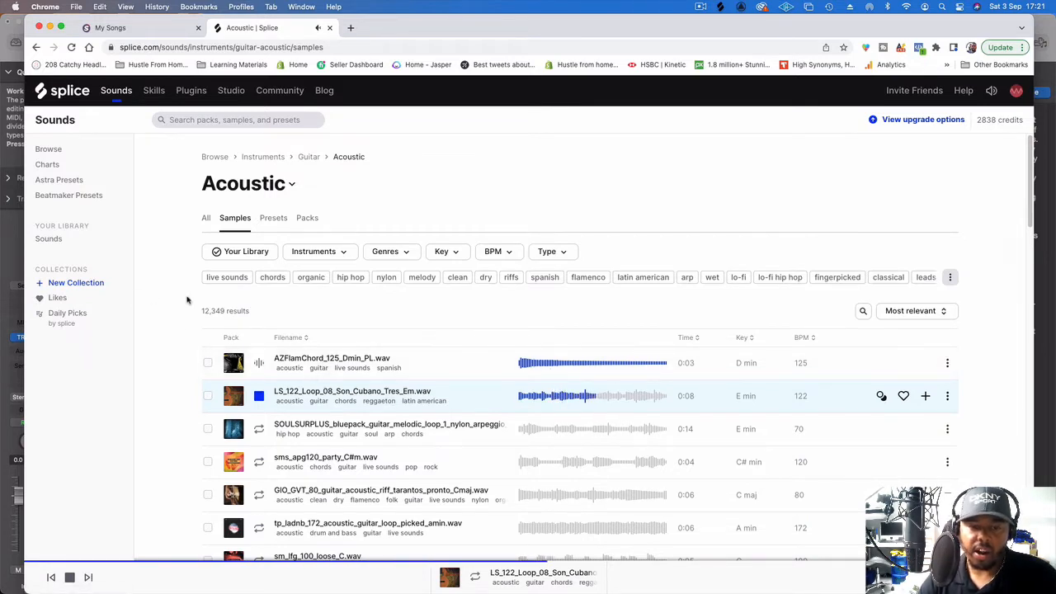
key(Down)
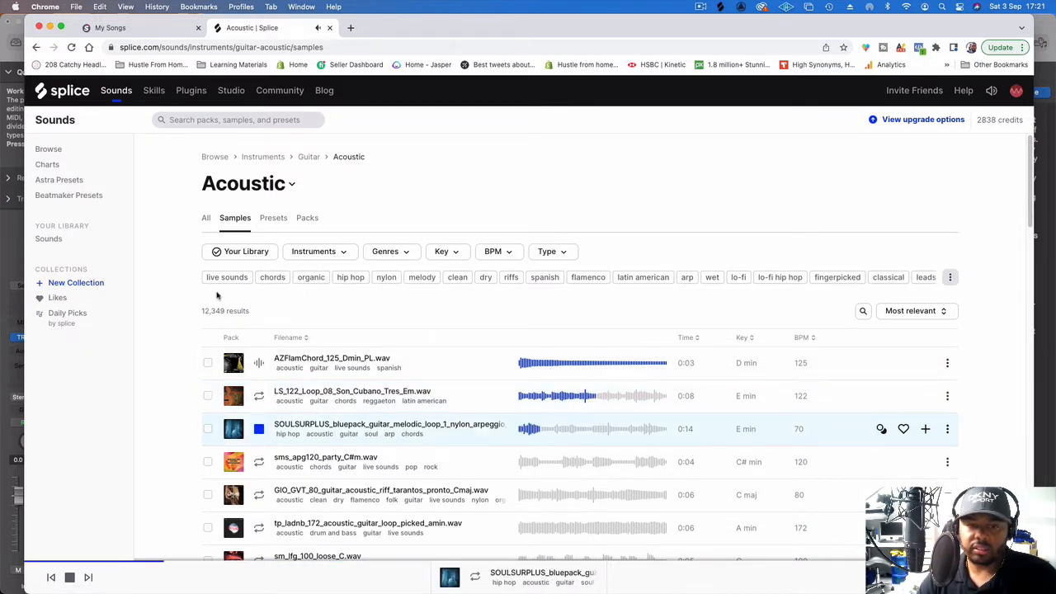
key(Down)
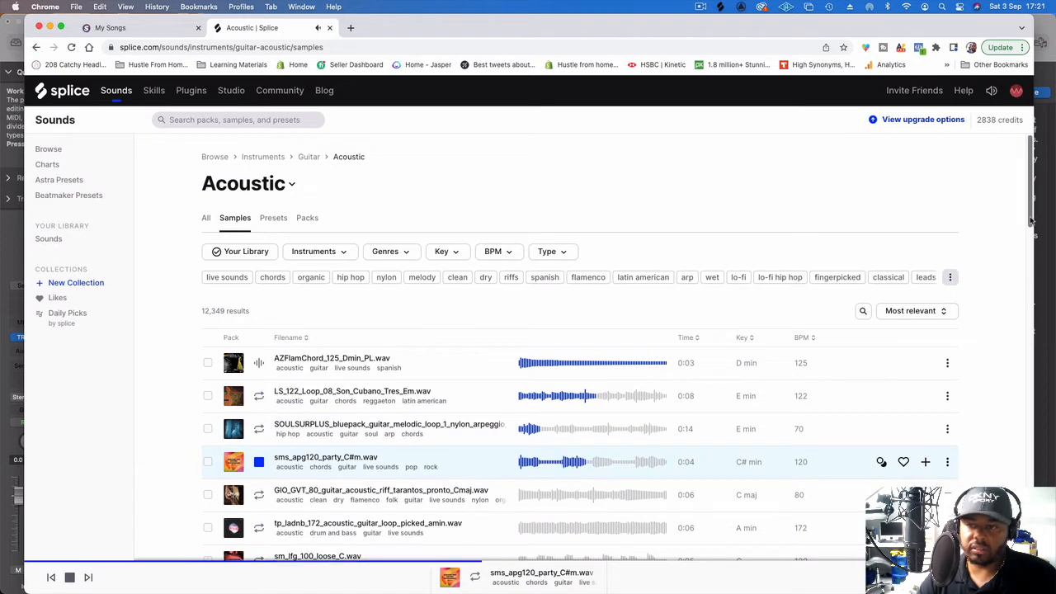
scroll(1031, 229, down, 1)
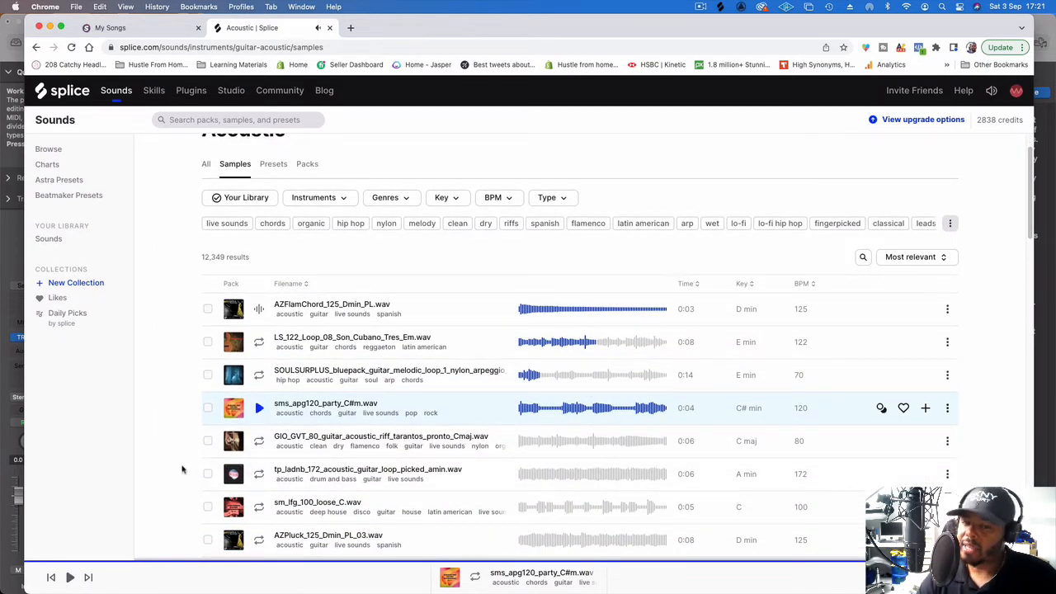
key(Down)
key(Down)
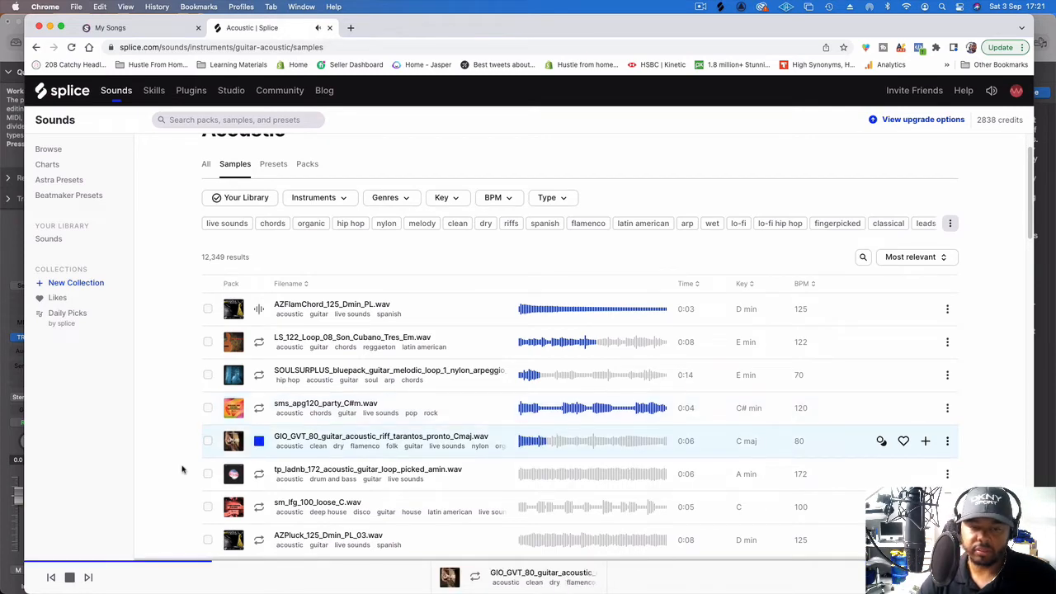
key(Down)
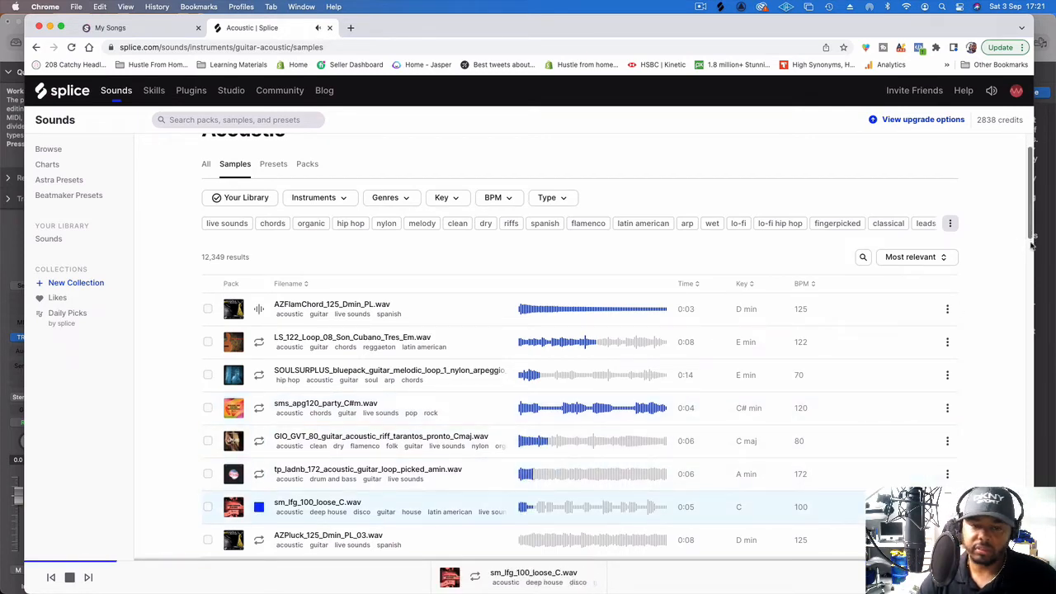
Audition the following acoustic guitar samples, from AZPluck_125_Dmin_PL_03.wav through the SOULSURPLUS bluepack one-shot acoustic chord in B minor
drag(1030, 236, 1033, 300)
key(Down)
key(Down)
key(Down)
key(Down)
key(Down)
key(Down)
key(Down)
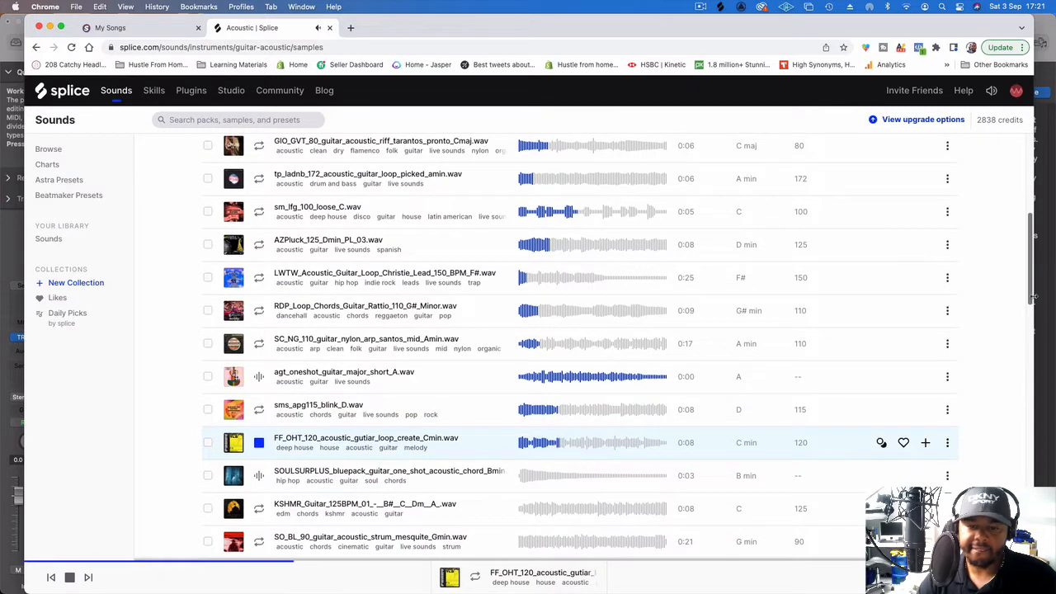
key(Down)
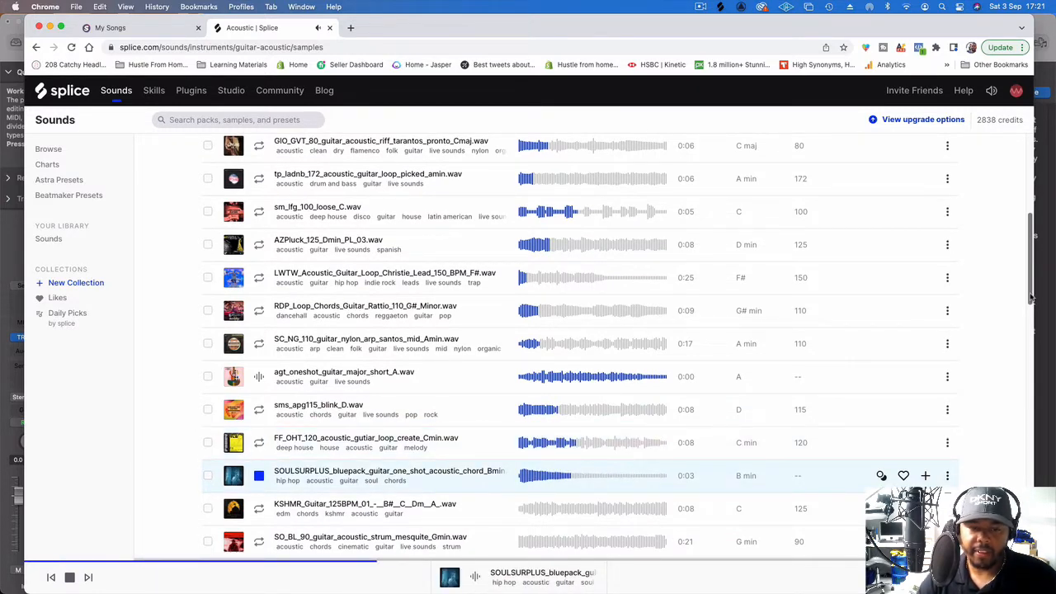
Preview the samples from the KSHMR 125 BPM guitar loop through TCB_100_Em_Acoustic_Guitar_Chords_01.wav
key(Down)
scroll(1031, 304, down, 2)
scroll(1032, 303, down, 3)
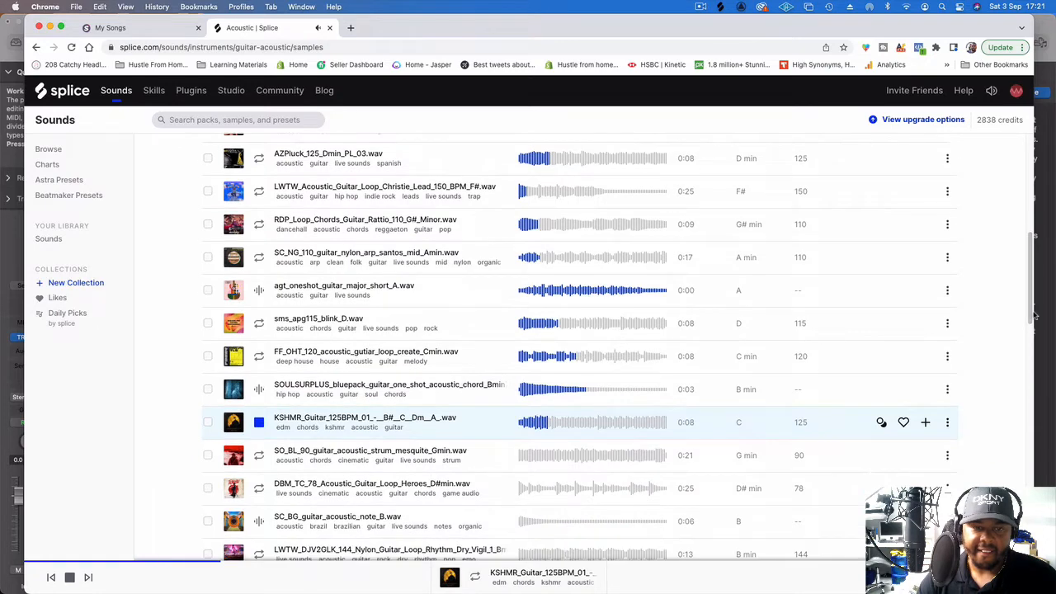
key(Down)
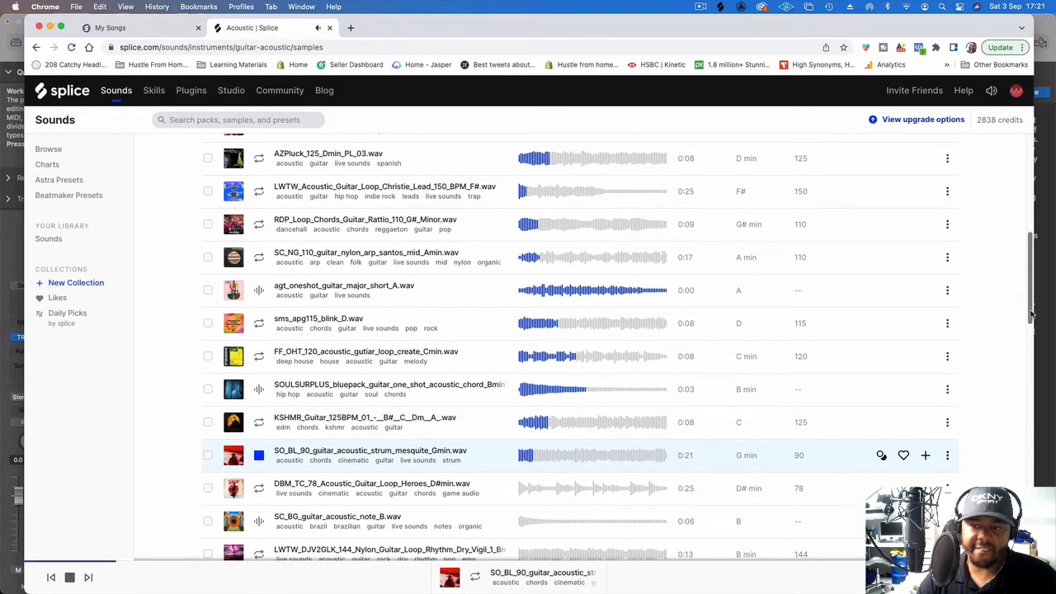
scroll(1032, 314, down, 2)
key(Down)
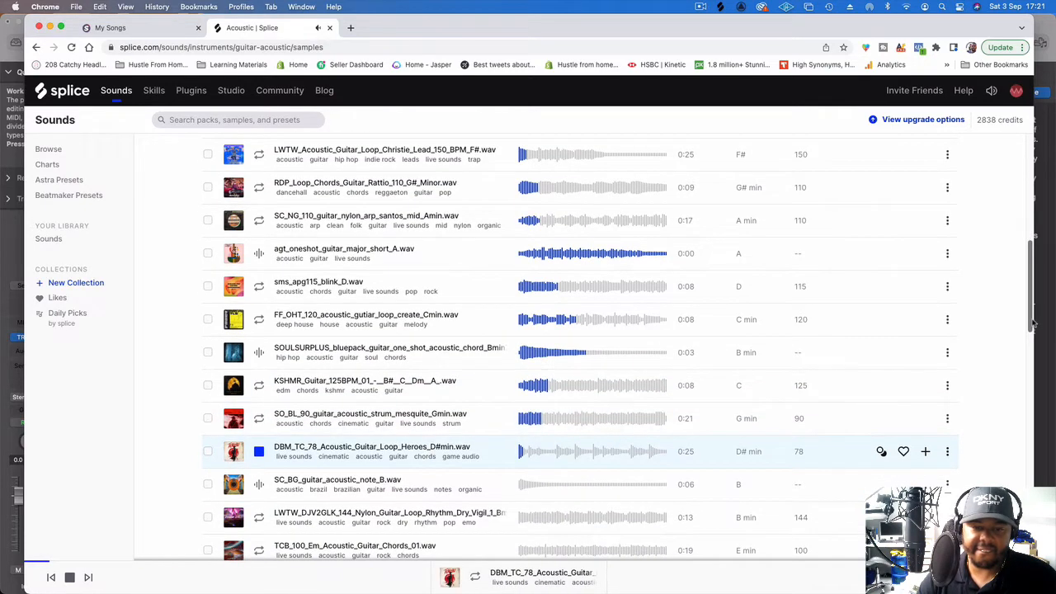
key(Down)
key(Down)
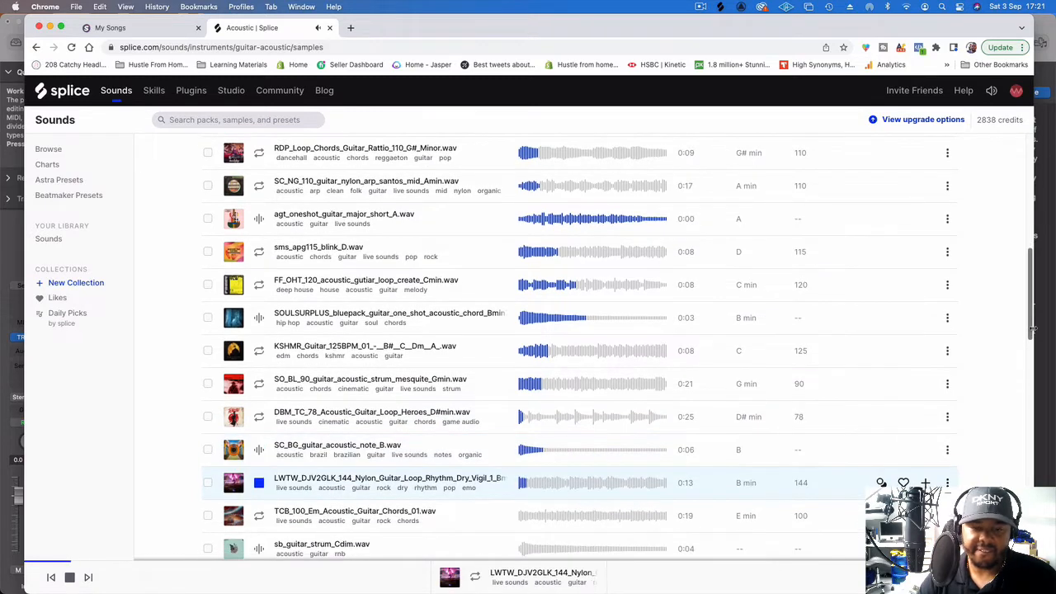
scroll(1032, 334, down, 3)
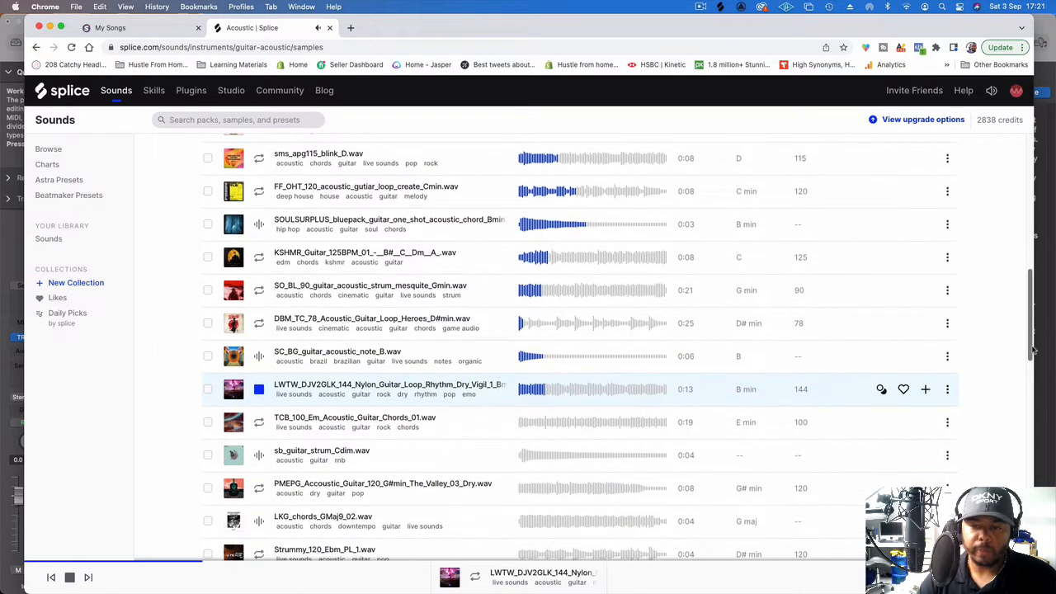
key(Down)
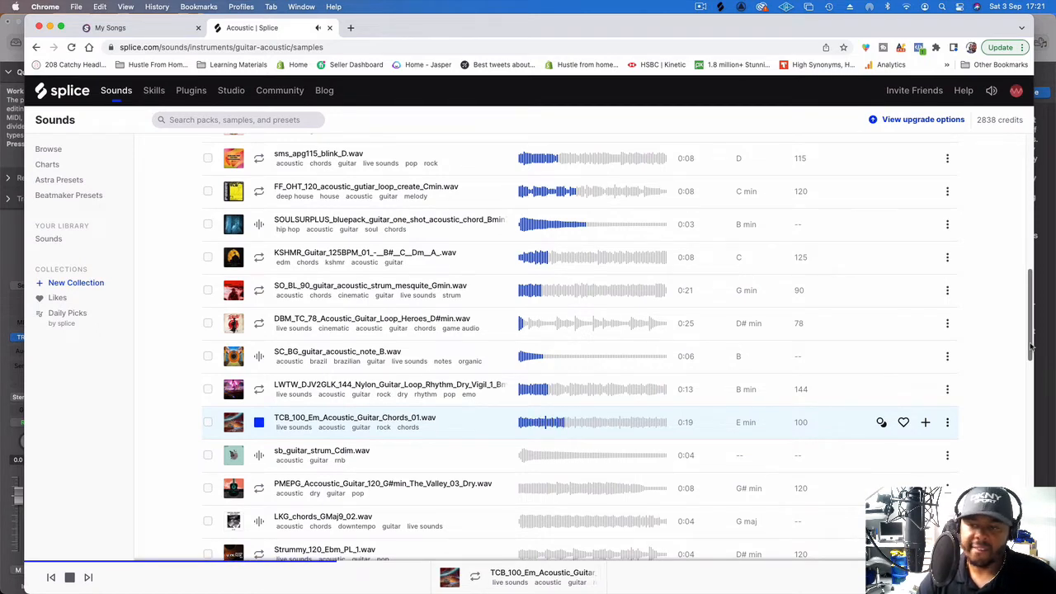
Listen through the samples from sb_guitar_strum_Cdim.wav to CAS_120_resampled_acoustic_guitar_dark_tech_A#m.wav
drag(1030, 348, 1030, 353)
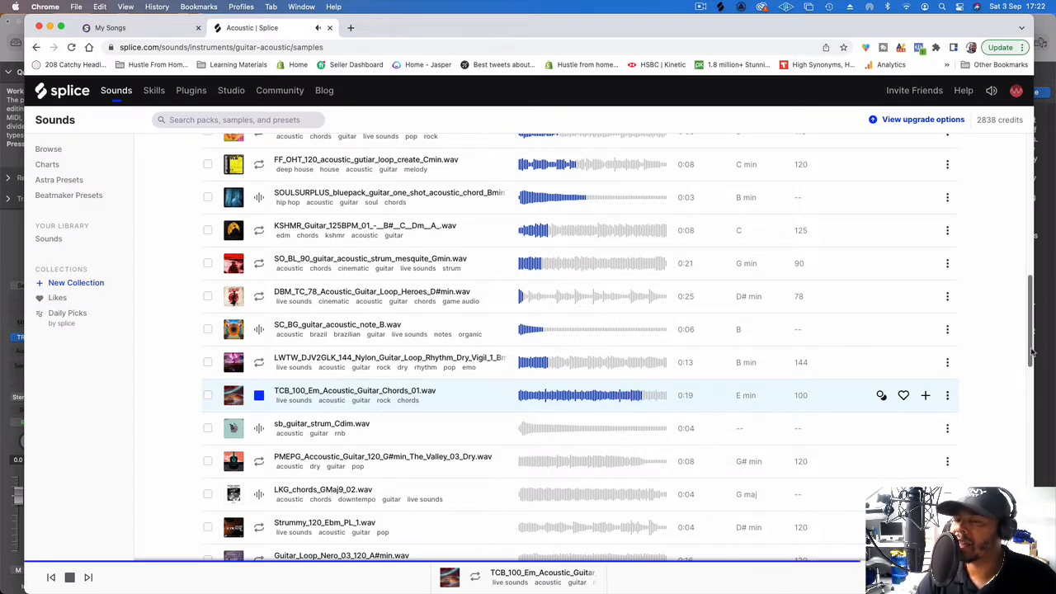
key(Down)
scroll(984, 348, down, 1)
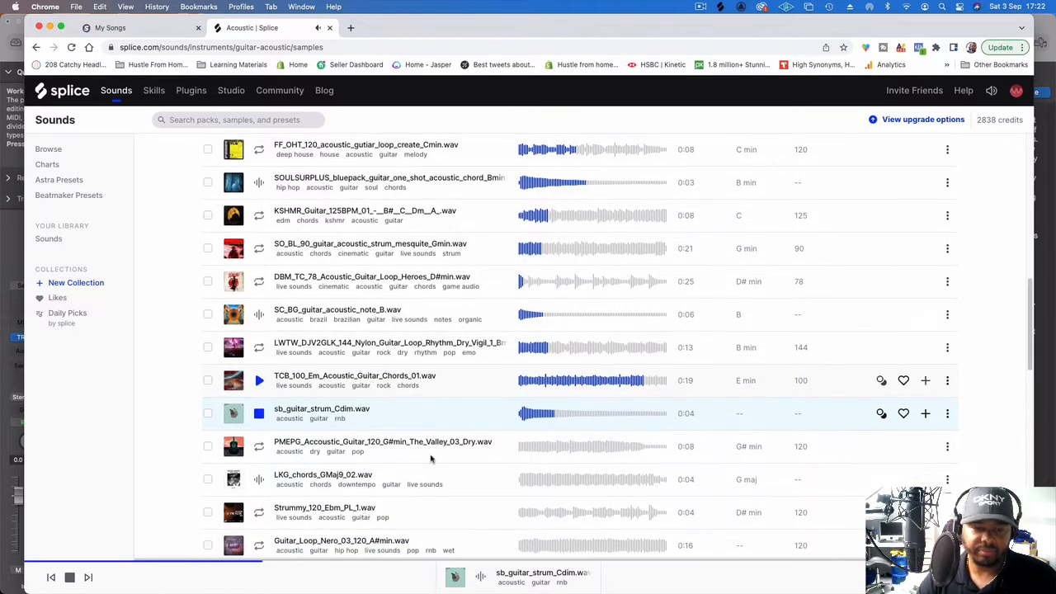
key(Down)
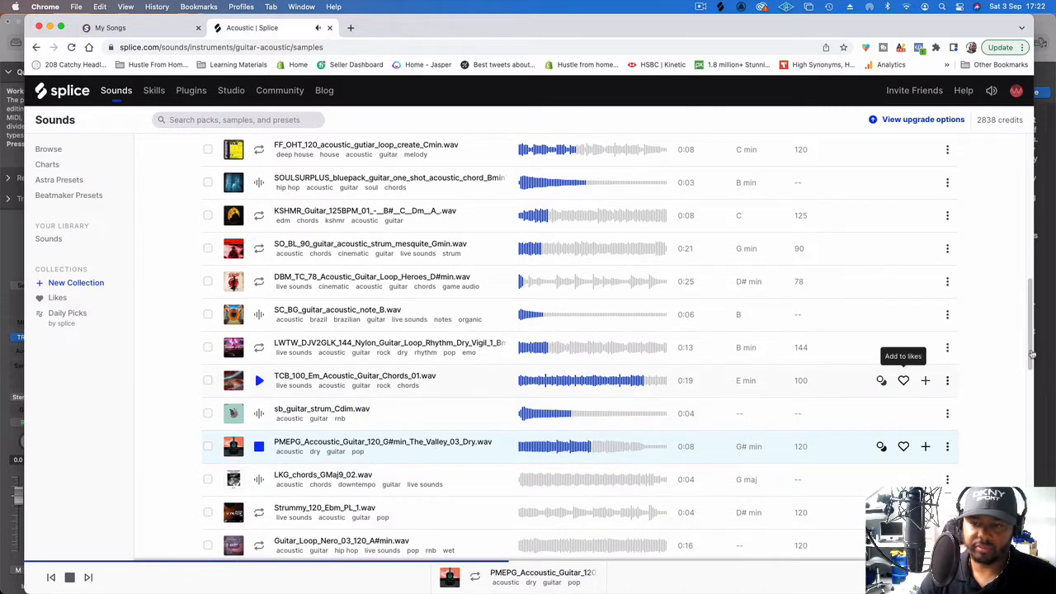
scroll(1031, 354, down, 2)
key(Down)
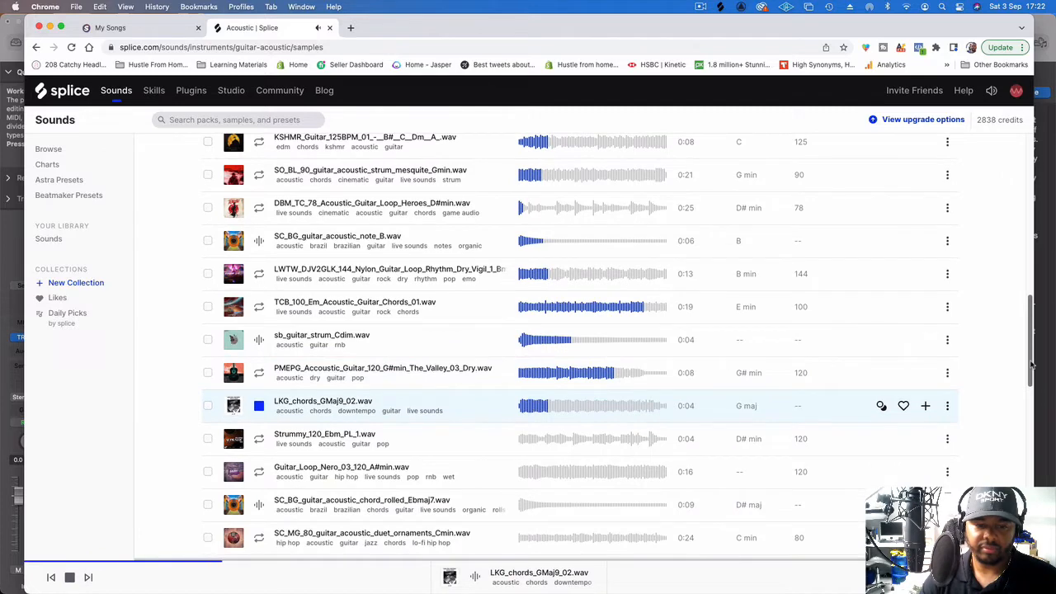
key(Down)
key(Down)
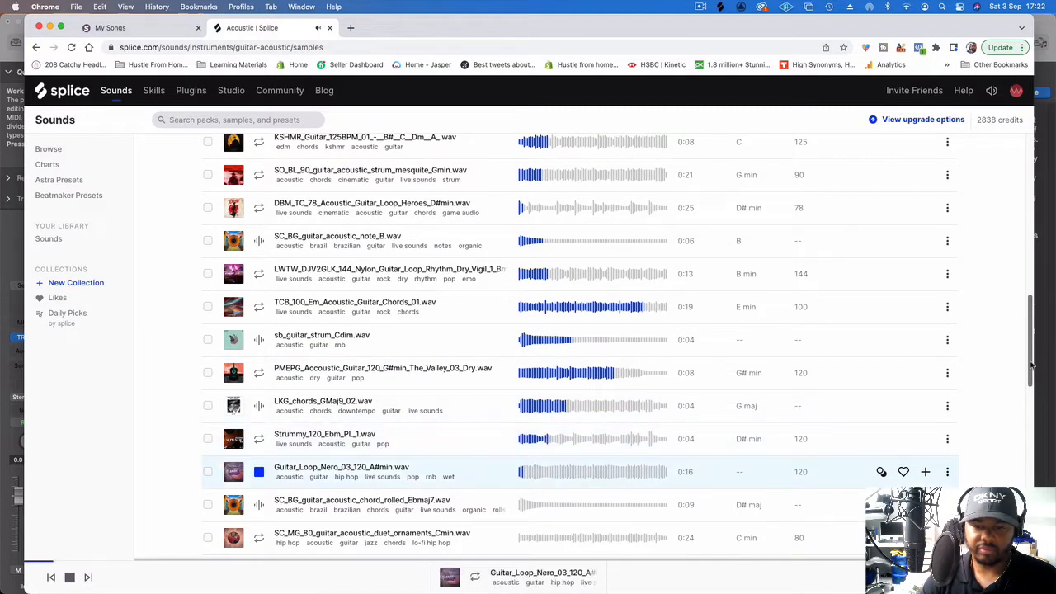
key(Down)
drag(1030, 363, 1031, 396)
key(Down)
key(Down)
key(Down)
key(Down)
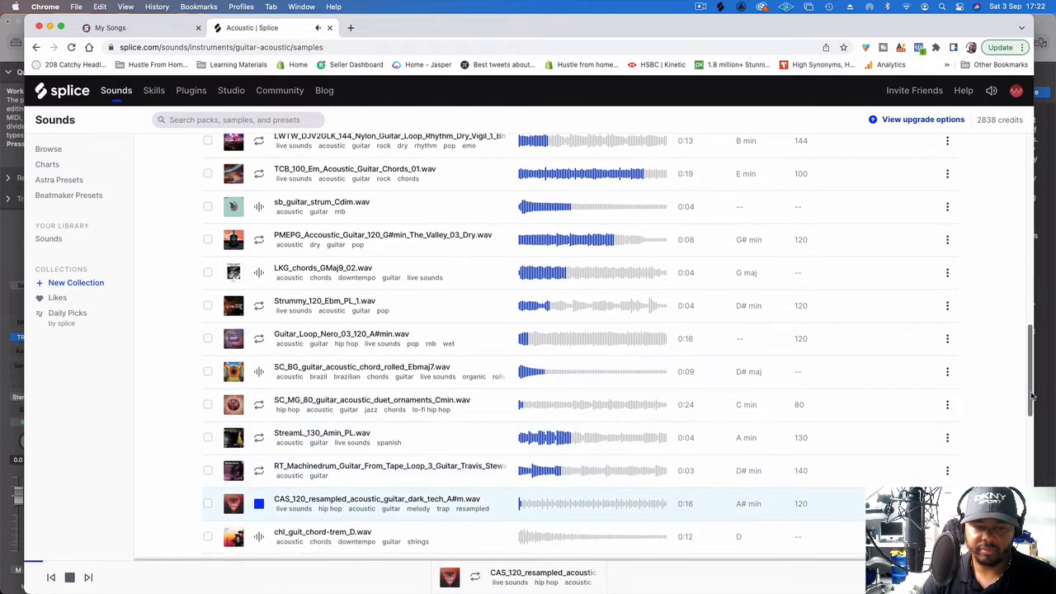
Replay the samples from StreamL_130_Amin_PL.wav through CAS_120_resampled_acoustic_guitar_dark_tech_A#m.wav
key(Up)
key(Up)
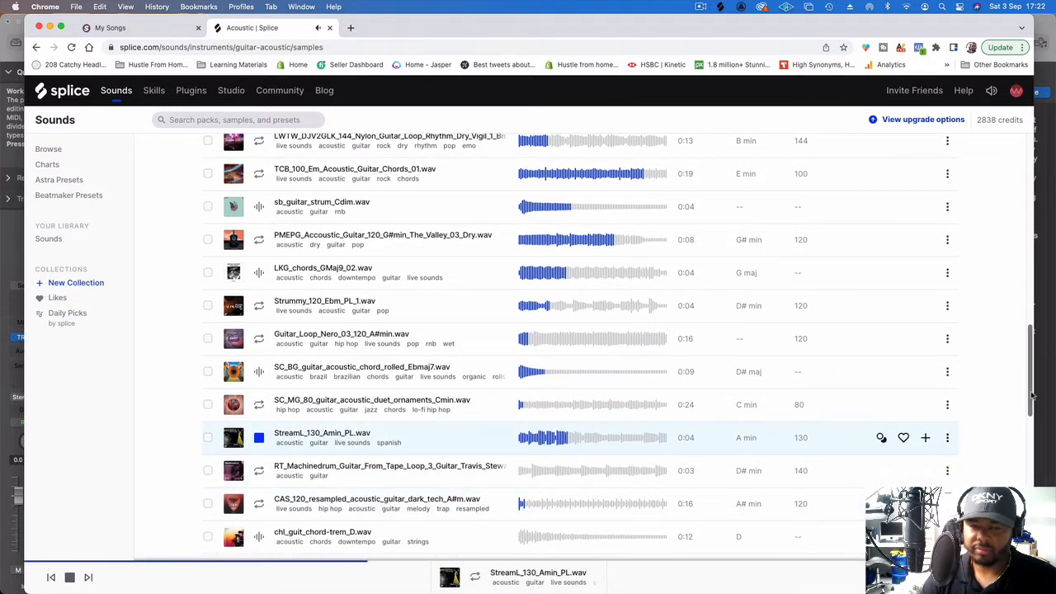
key(Down)
key(Down)
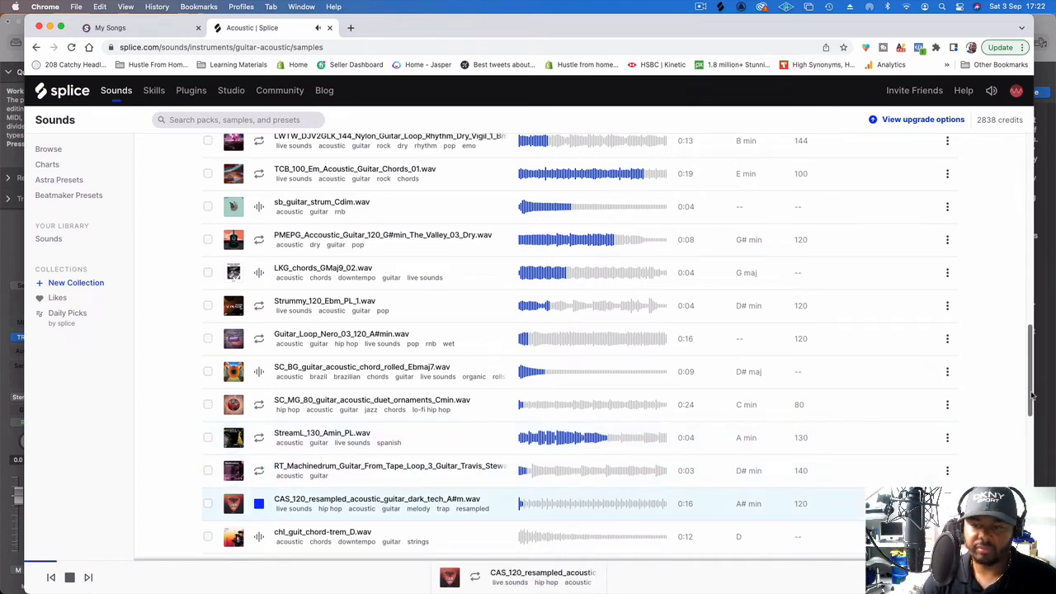
Audition the following samples in order, from chl_guit_chord-trem_D.wav through JAXX_178_guitar_loop_dancehall_peaches_02_Bmaj.wav
drag(1031, 396, 1031, 454)
key(Down)
key(Down)
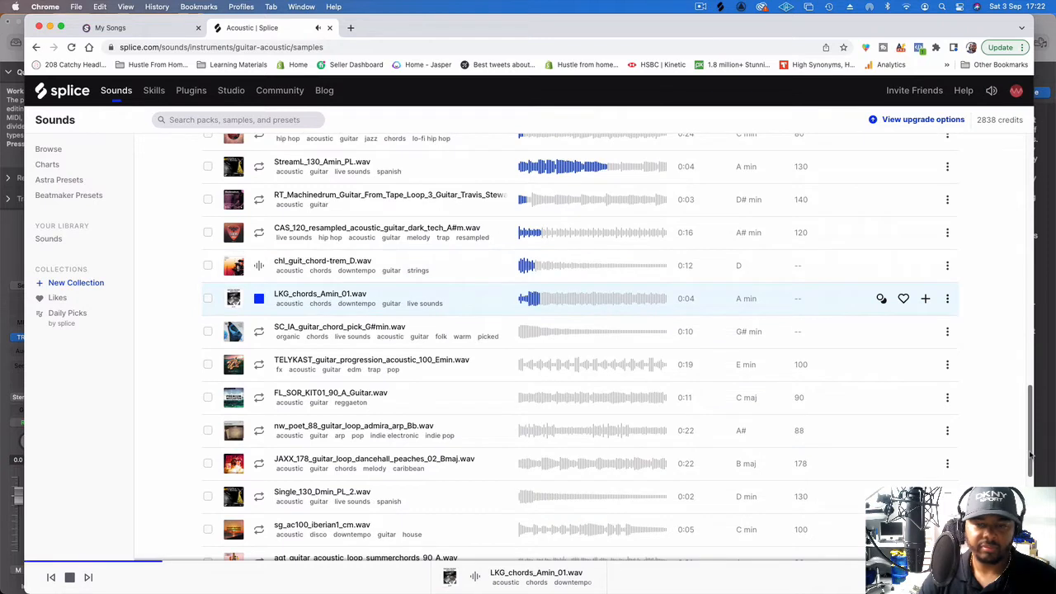
key(Down)
key(Down)
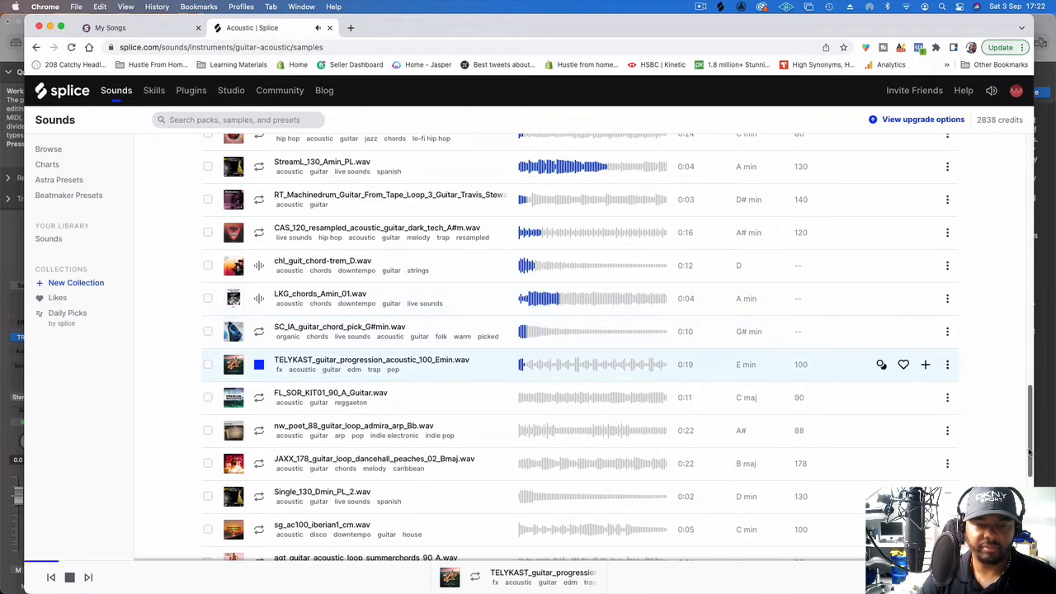
key(Down)
key(Down)
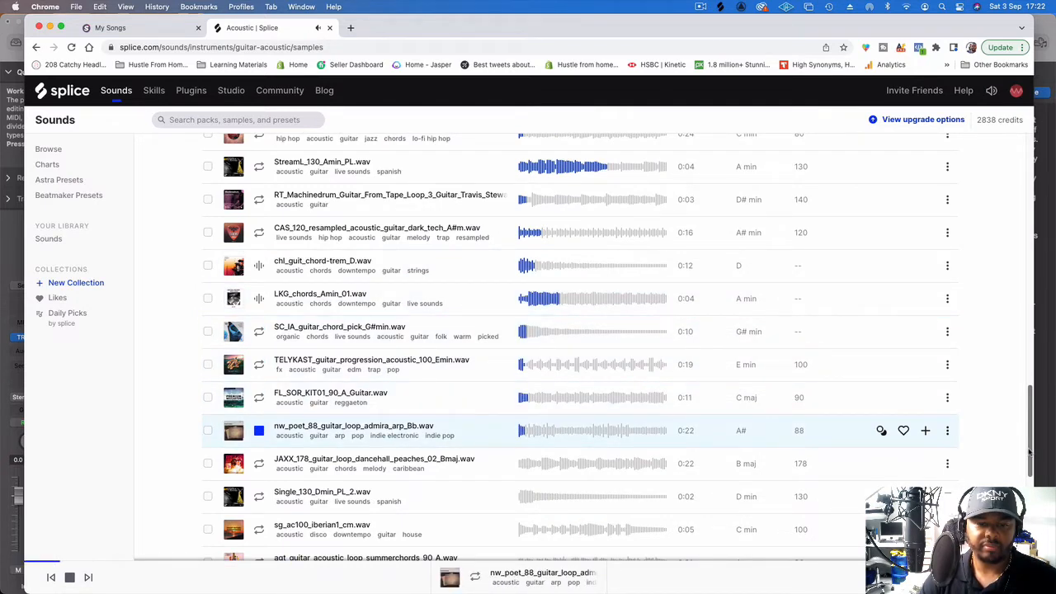
key(Down)
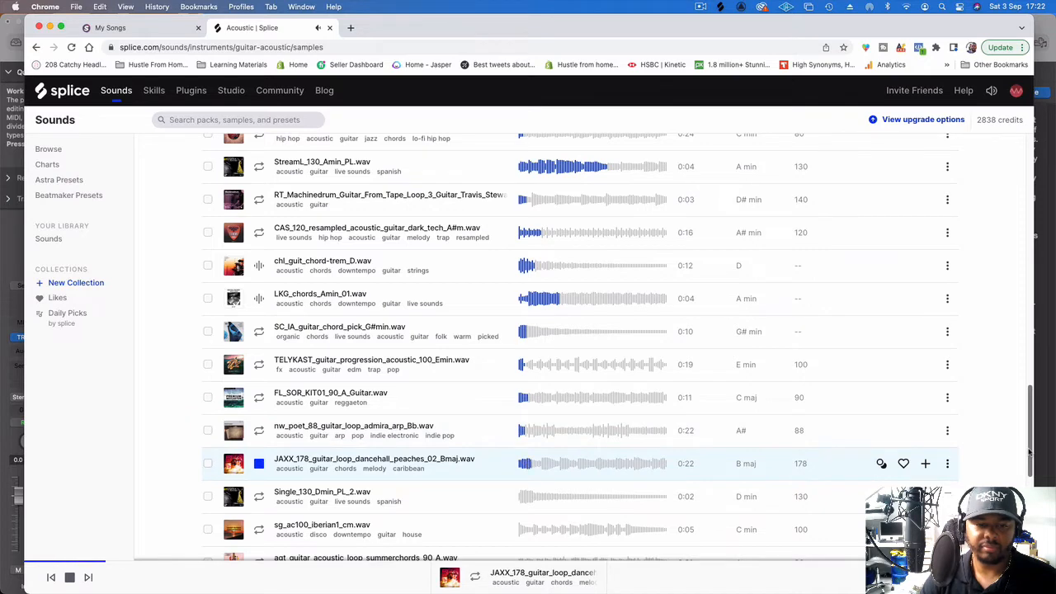
Add JAXX_178_guitar_loop_dancehall_peaches_02_Bmaj.wav to the Splice library and replay it
drag(1028, 452, 1032, 471)
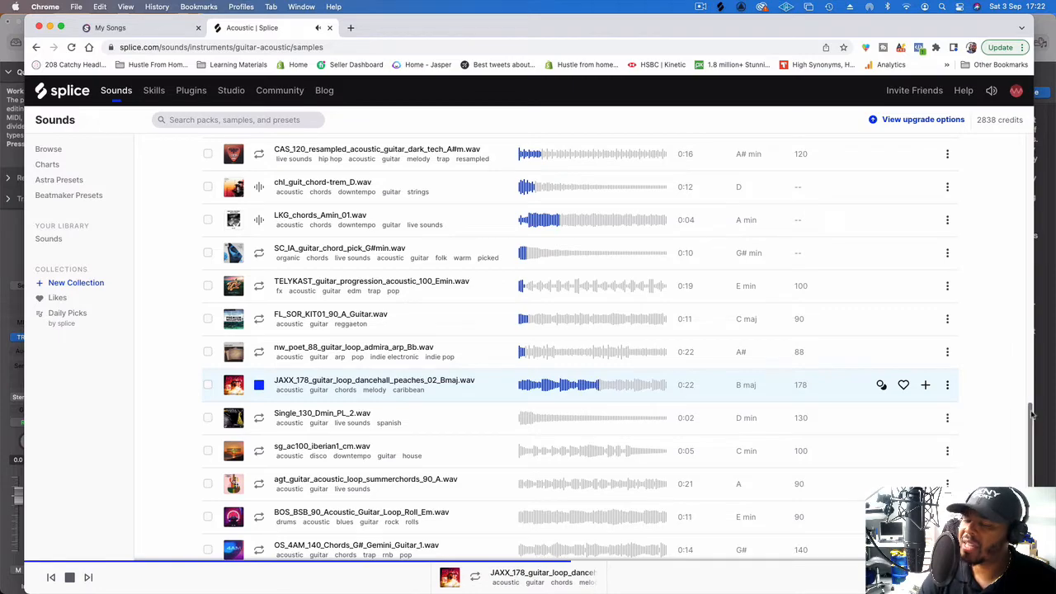
mouse_move(686, 30)
mouse_down()
mouse_move(750, 364)
mouse_move(742, 262)
mouse_move(709, 184)
mouse_move(703, 46)
mouse_move(672, 27)
mouse_up()
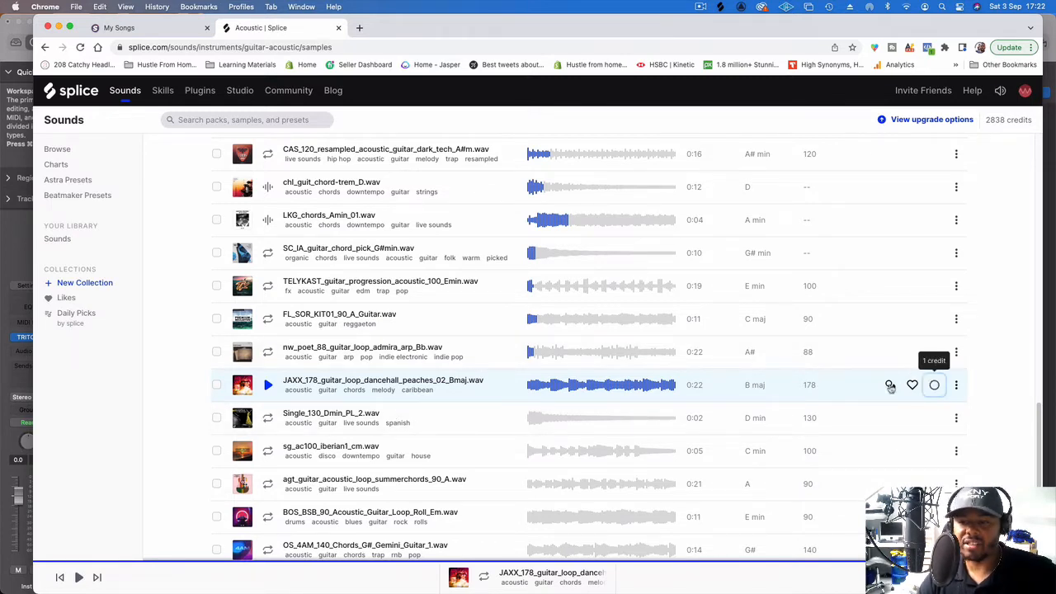
click(933, 386)
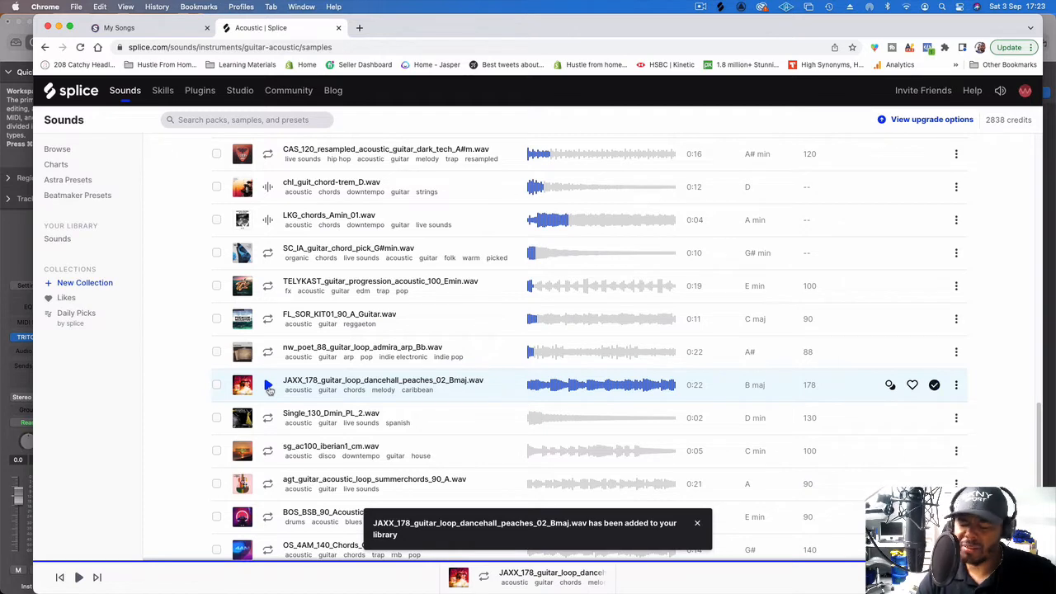
click(268, 385)
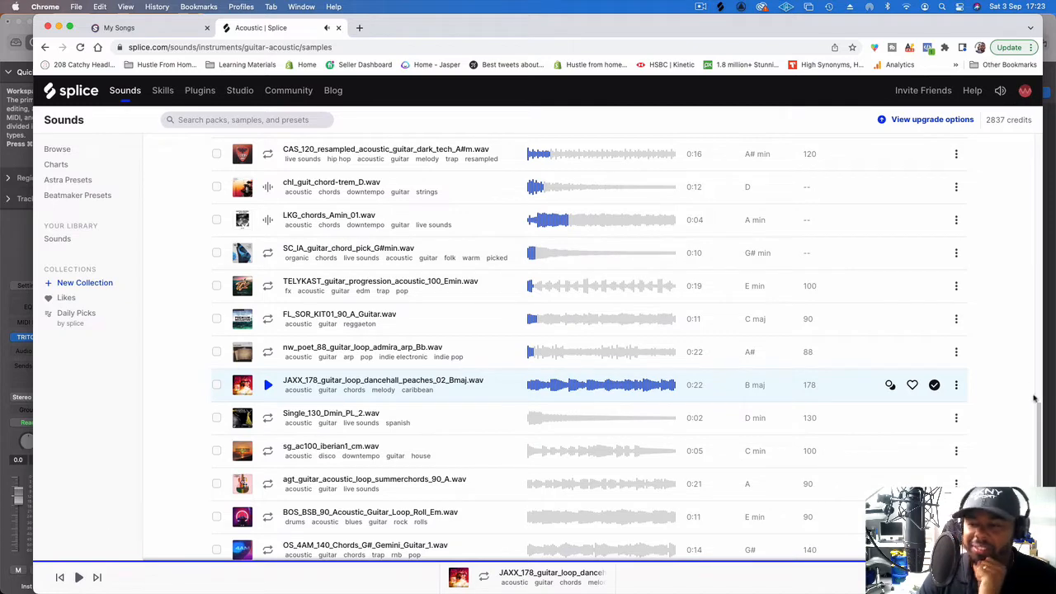
Audition agt_guitar_acoustic_loop_summerchords_90_A.wav and add it to the library, returning to Logic Pro
drag(1040, 411, 1042, 434)
click(268, 379)
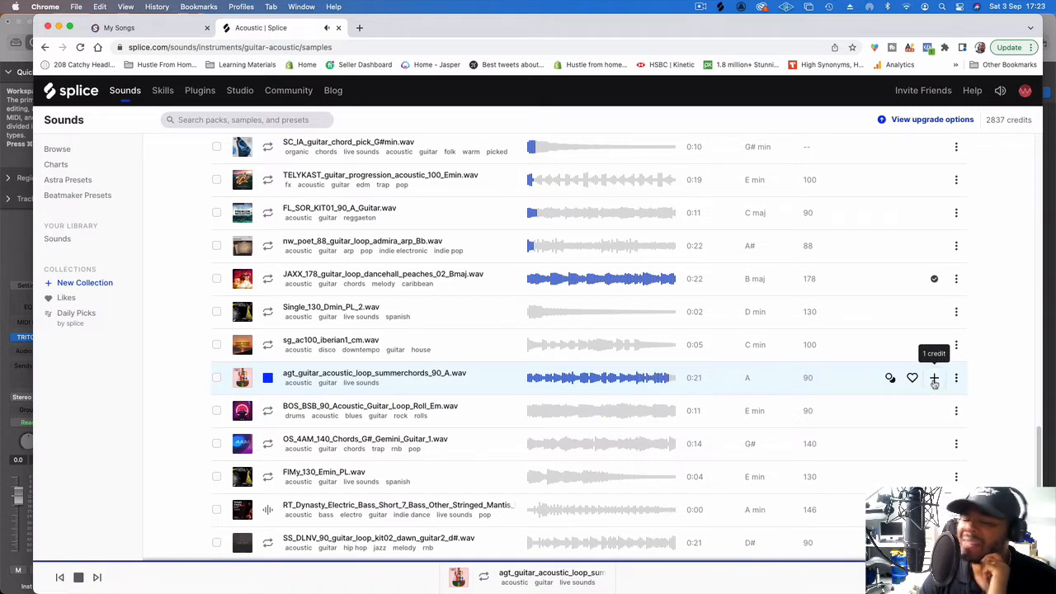
click(4, 48)
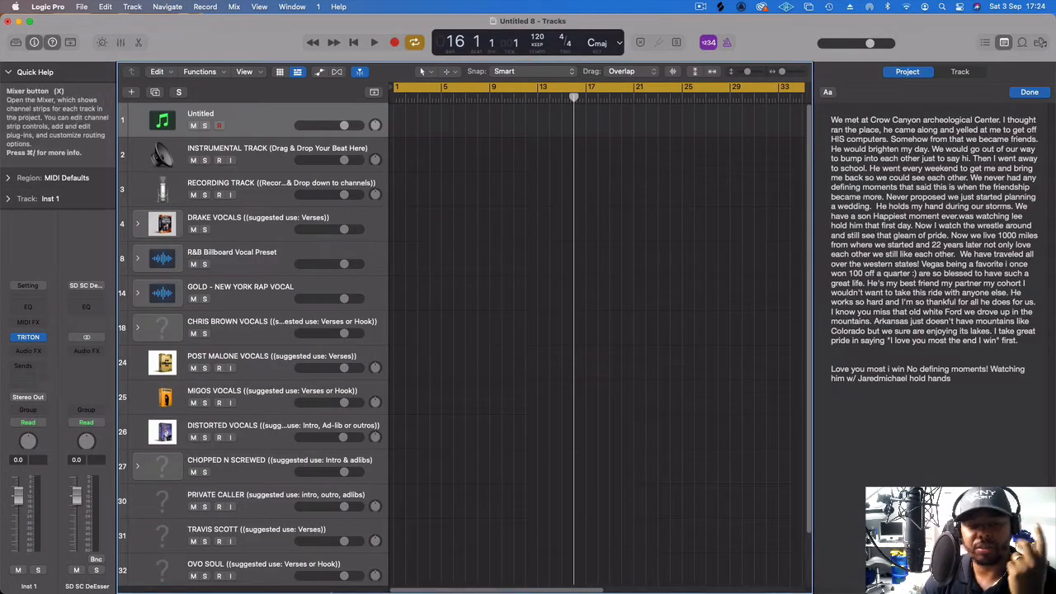
Bring the JAXX_178 guitar loop from the Splice desktop app's recently added samples onto a new Logic Pro track at bar 1
click(759, 577)
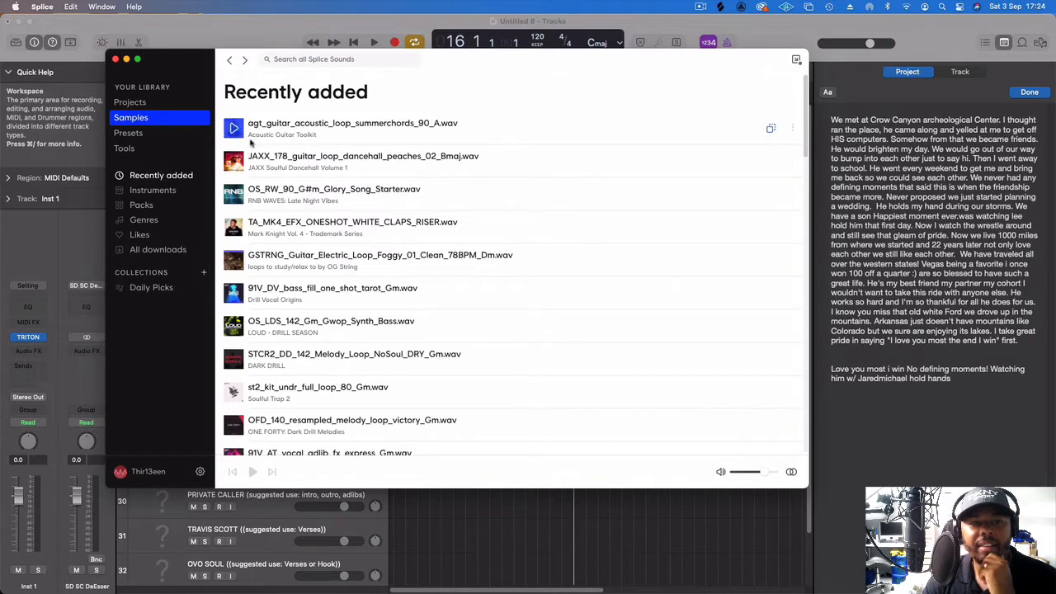
drag(186, 67, 706, 60)
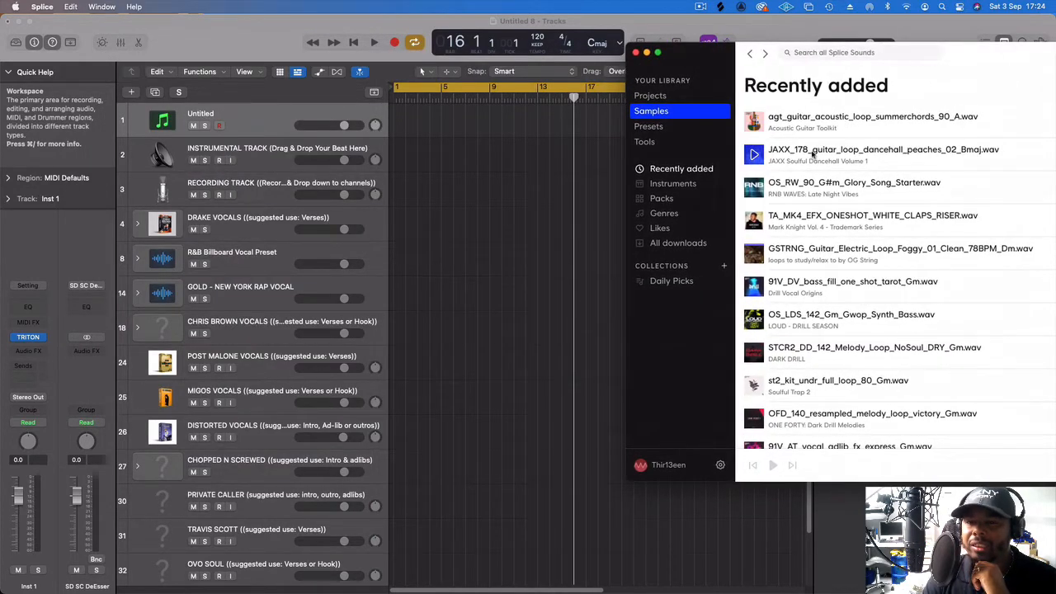
drag(812, 156, 397, 556)
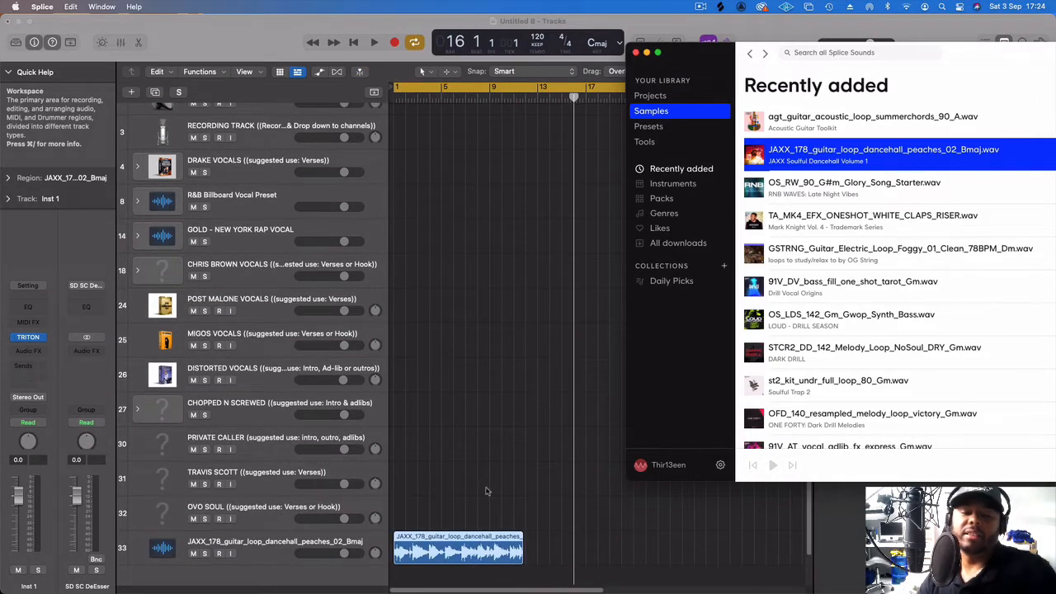
click(536, 384)
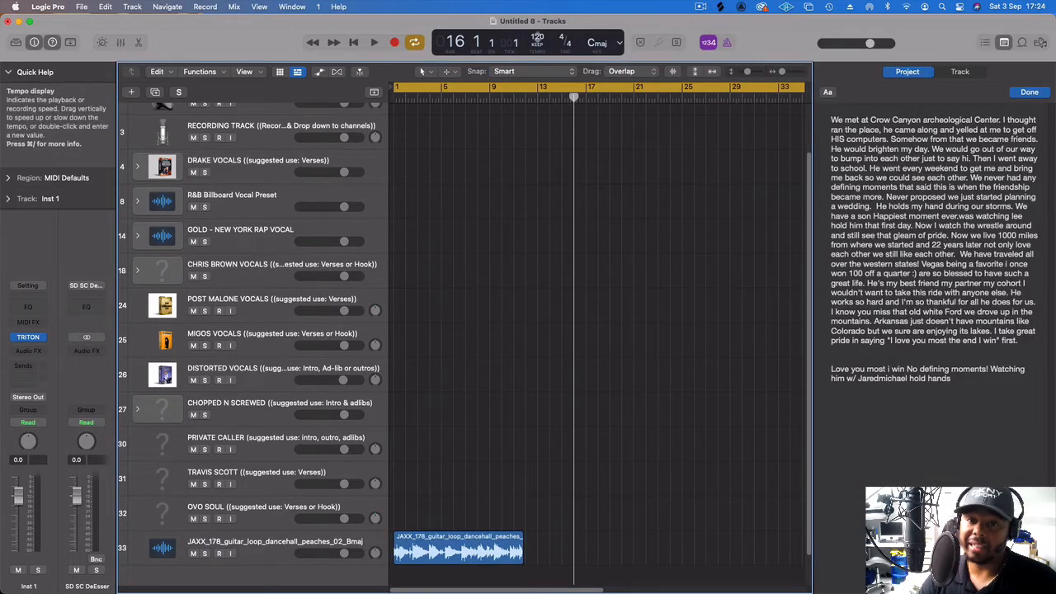
Set the project tempo to 90 bpm, then fine-tune it to 89 bpm while playing the JAXX_178 guitar loop
drag(537, 37, 537, 65)
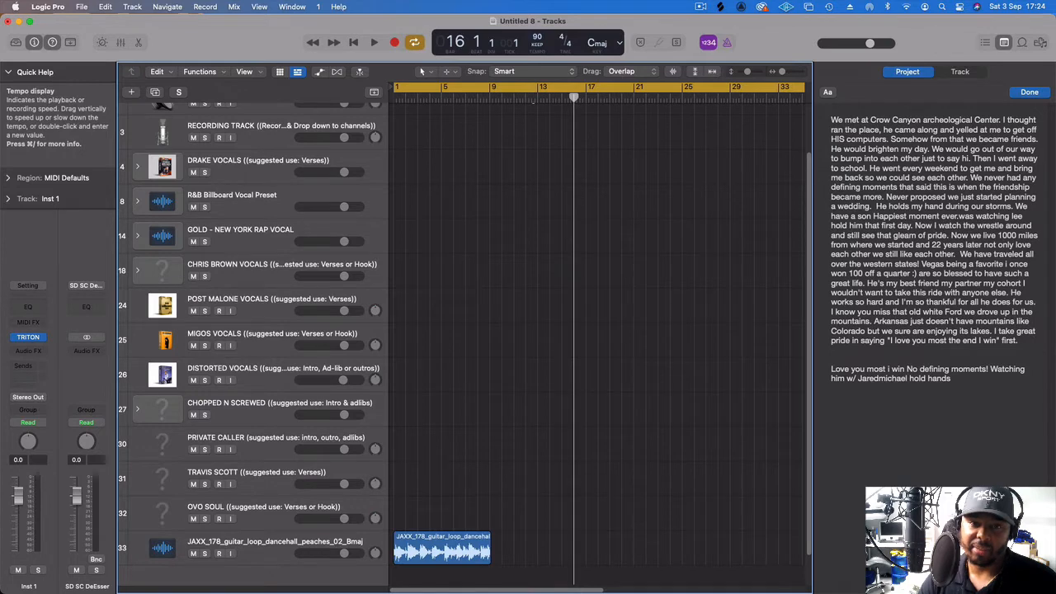
key(space)
drag(782, 72, 785, 73)
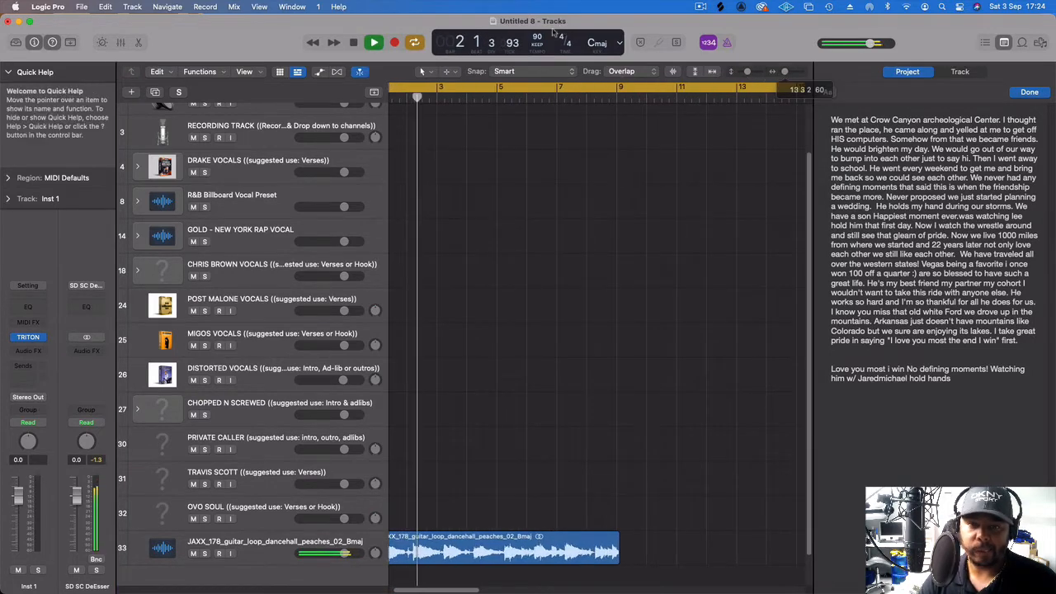
drag(537, 38, 536, 39)
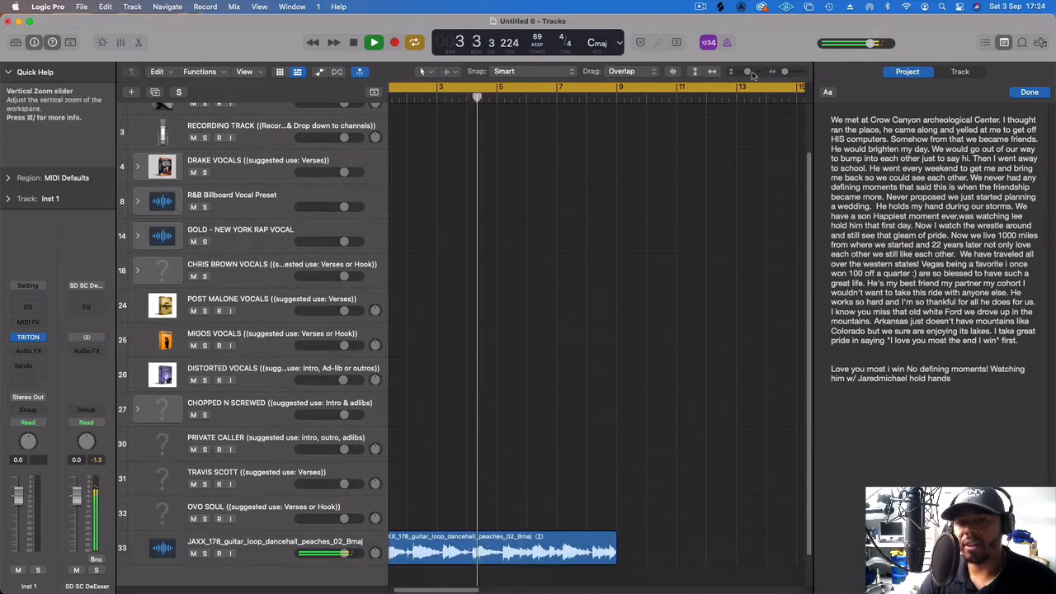
Stop playback and mute the JAXX_178 guitar loop track
key(space)
drag(748, 73, 782, 73)
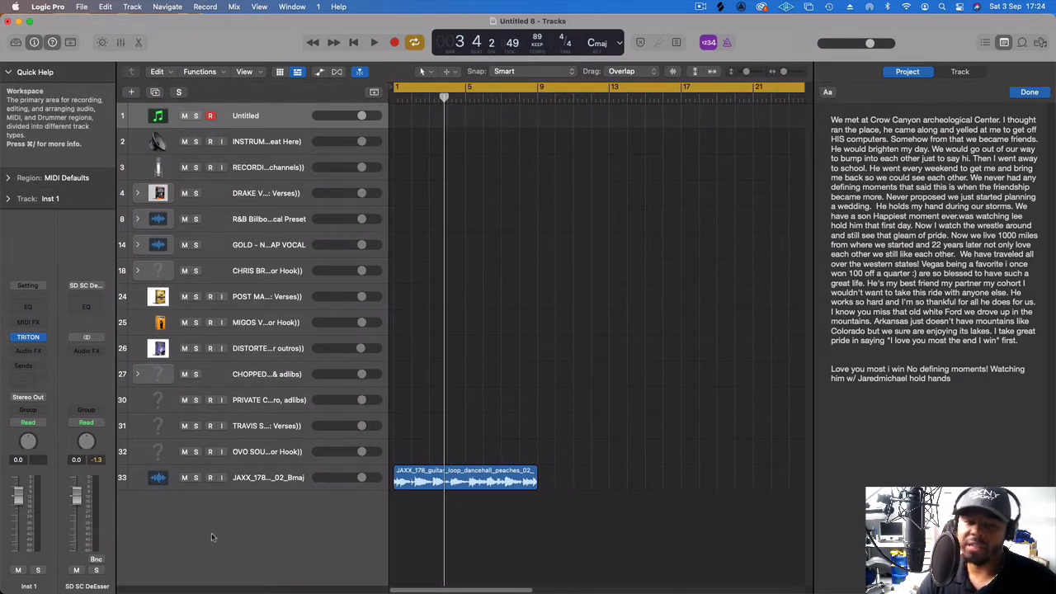
click(183, 477)
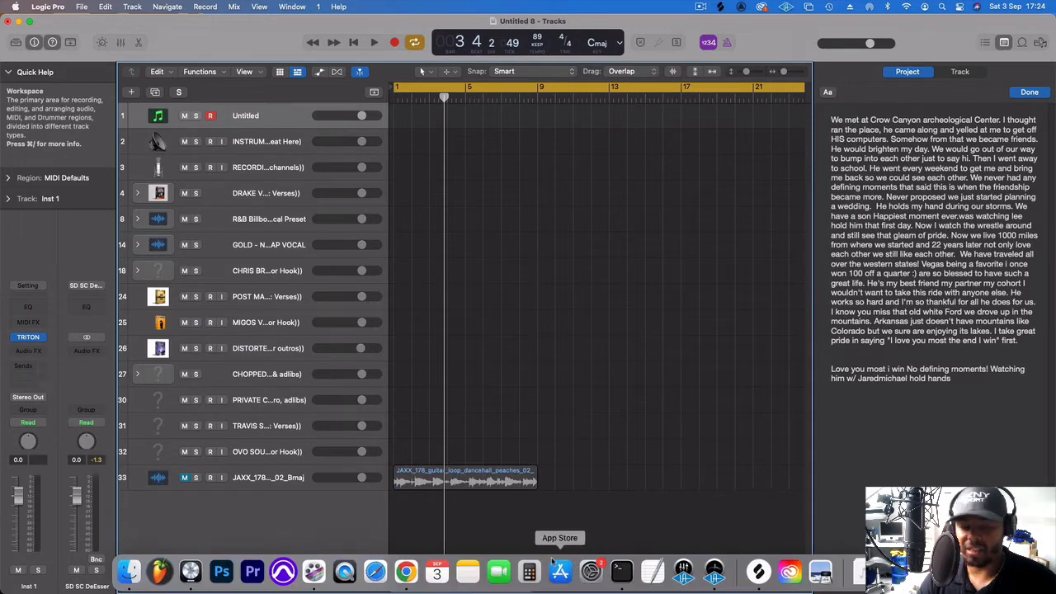
Place agt_guitar_acoustic_loop_summerchords_90_A.wav from the Splice desktop app on a new Logic Pro track at bar 1 and play it briefly
click(405, 570)
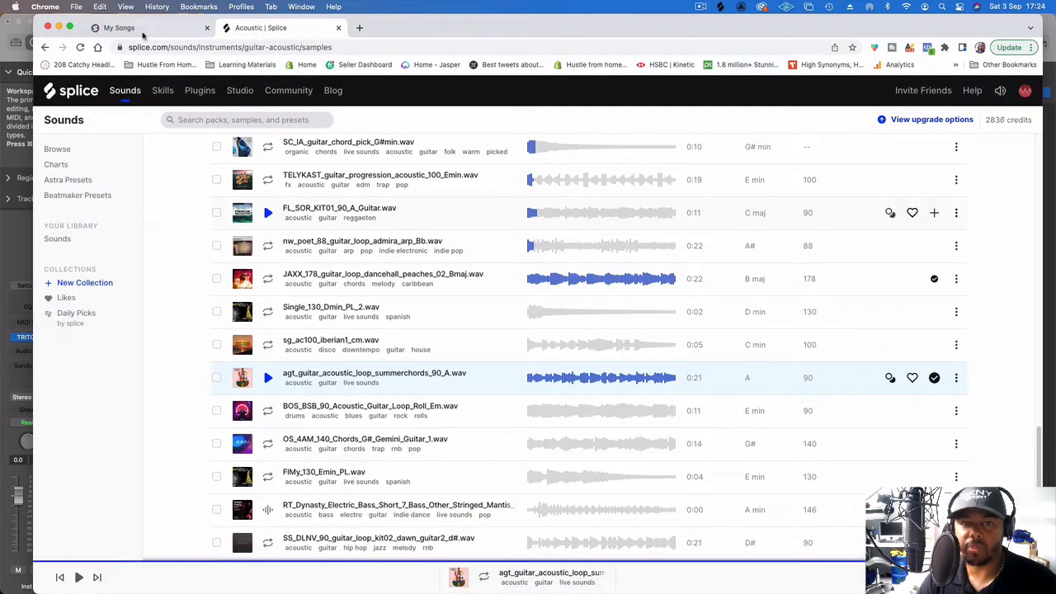
click(58, 27)
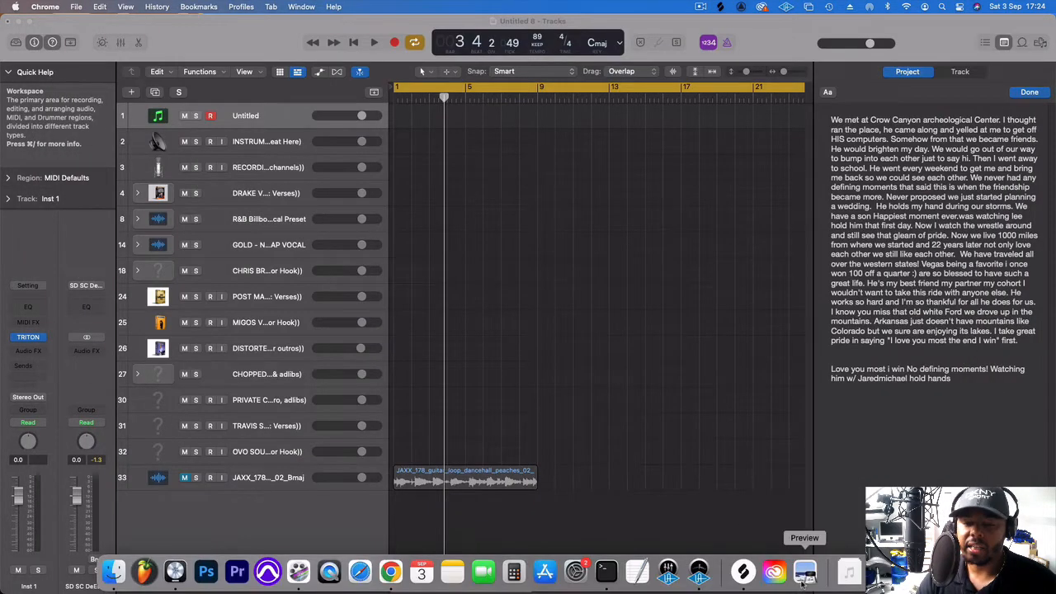
click(743, 570)
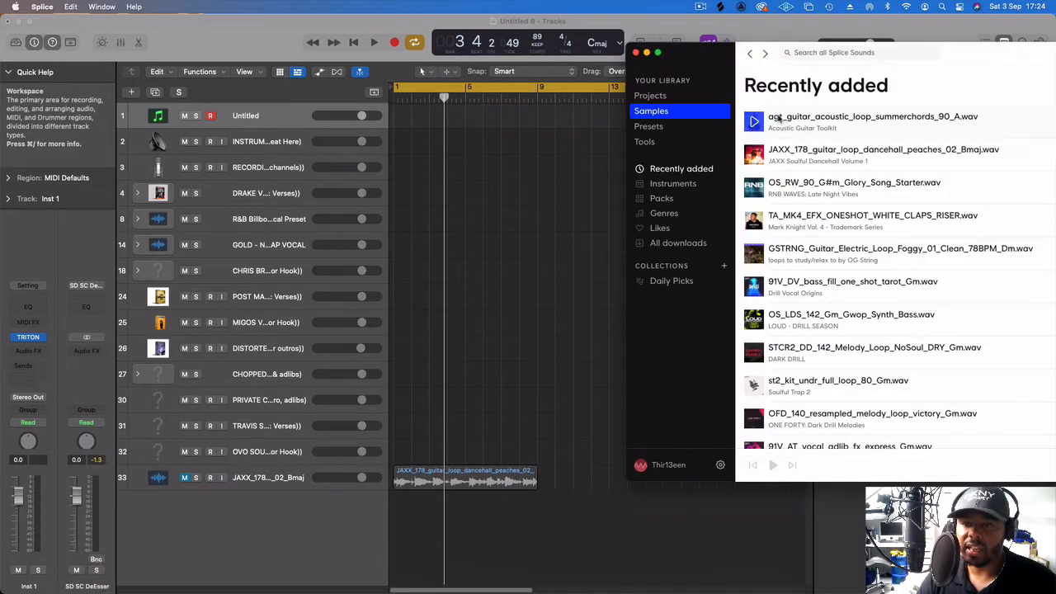
drag(777, 119, 397, 512)
key(space)
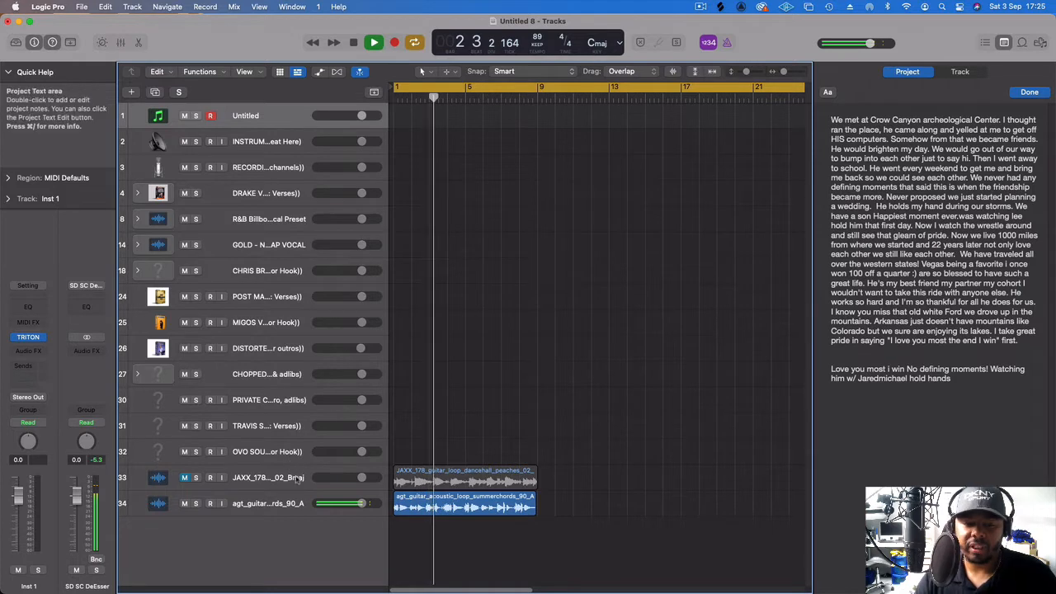
key(space)
Move the agt_guitar summerchords track directly below the Untitled track and deselect its region
drag(293, 498, 282, 142)
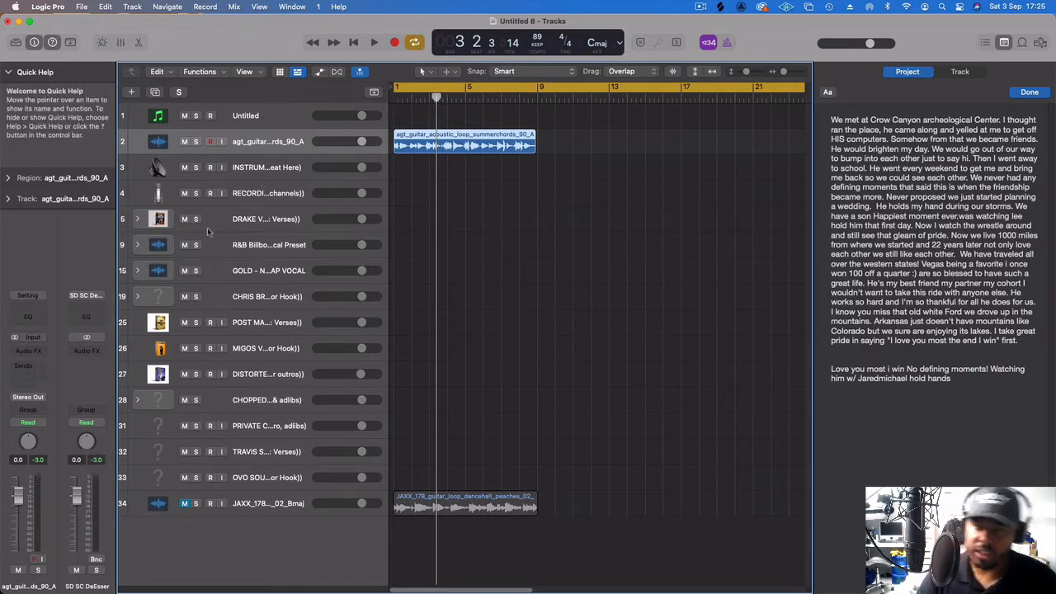
click(484, 222)
Play the summerchords loop from the start with the metronome on and the project tempo set to 90 bpm
key(space)
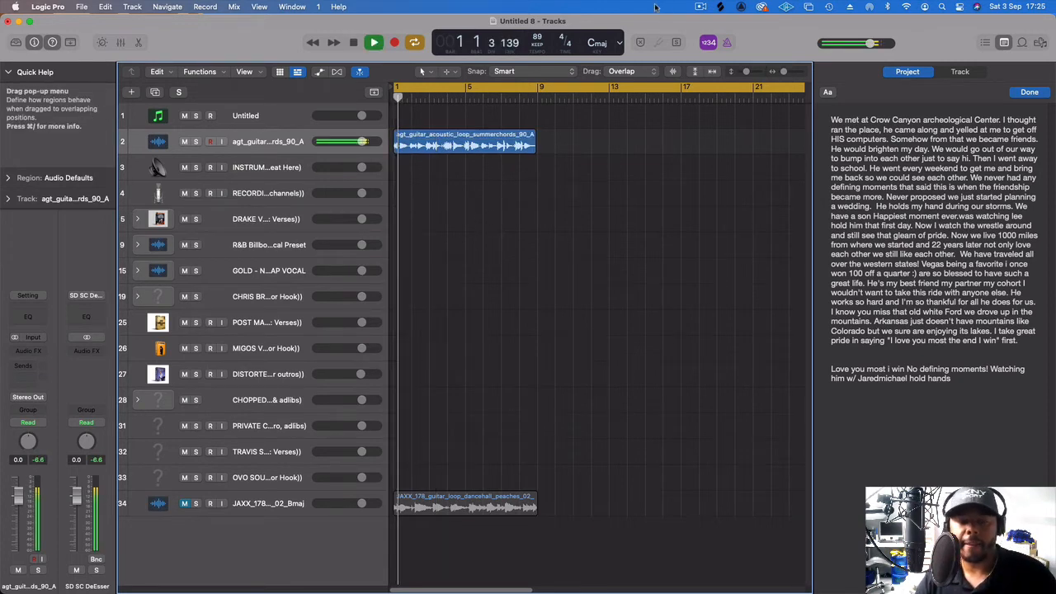
click(727, 44)
click(727, 44)
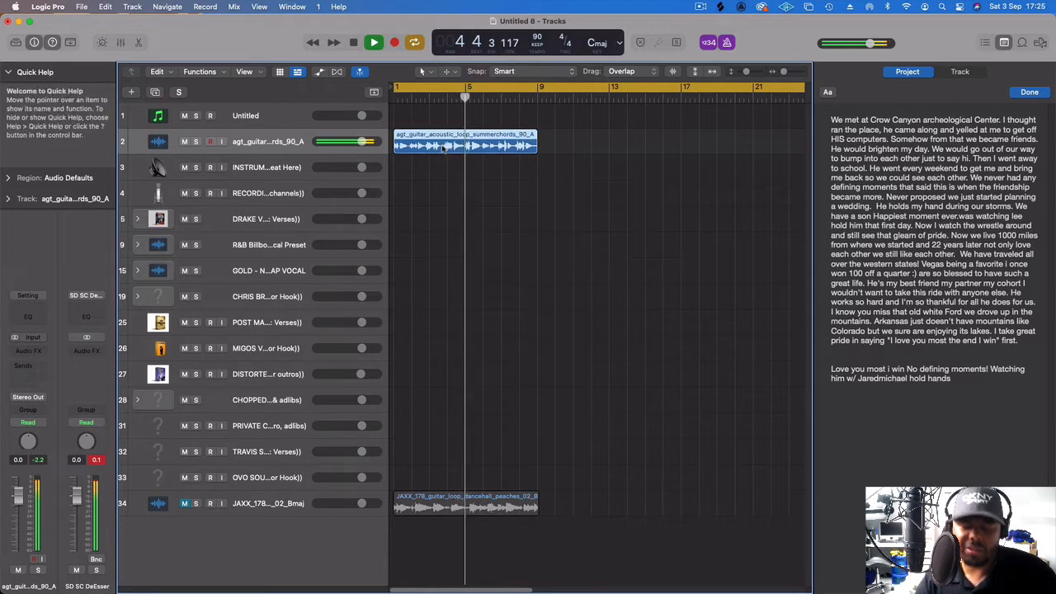
Copy the summerchords region to bar 9 and lower its track volume to -4.9 dB, stopping playback
drag(441, 136, 585, 136)
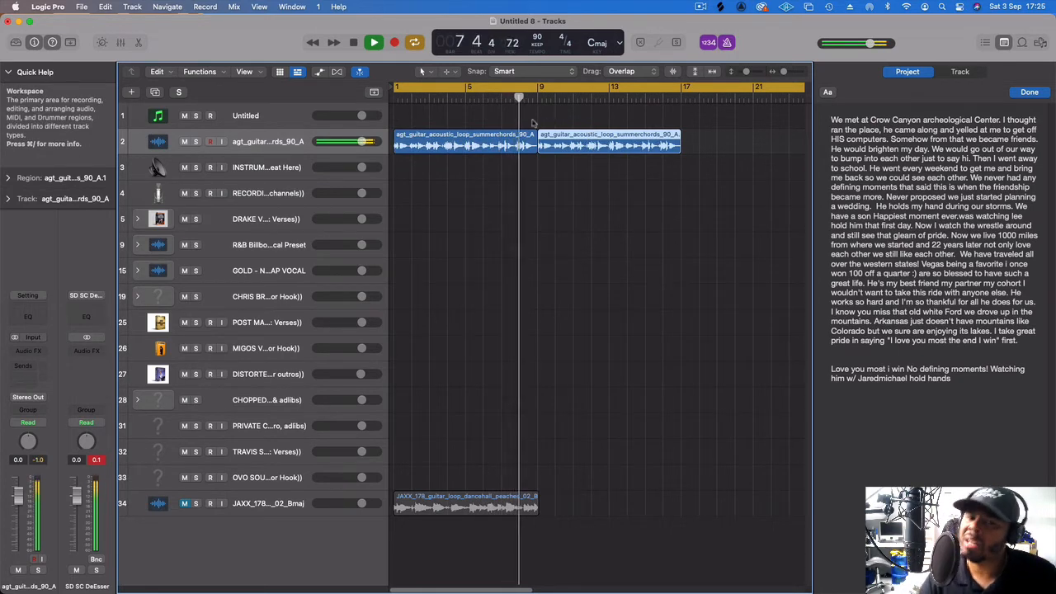
drag(363, 142, 347, 142)
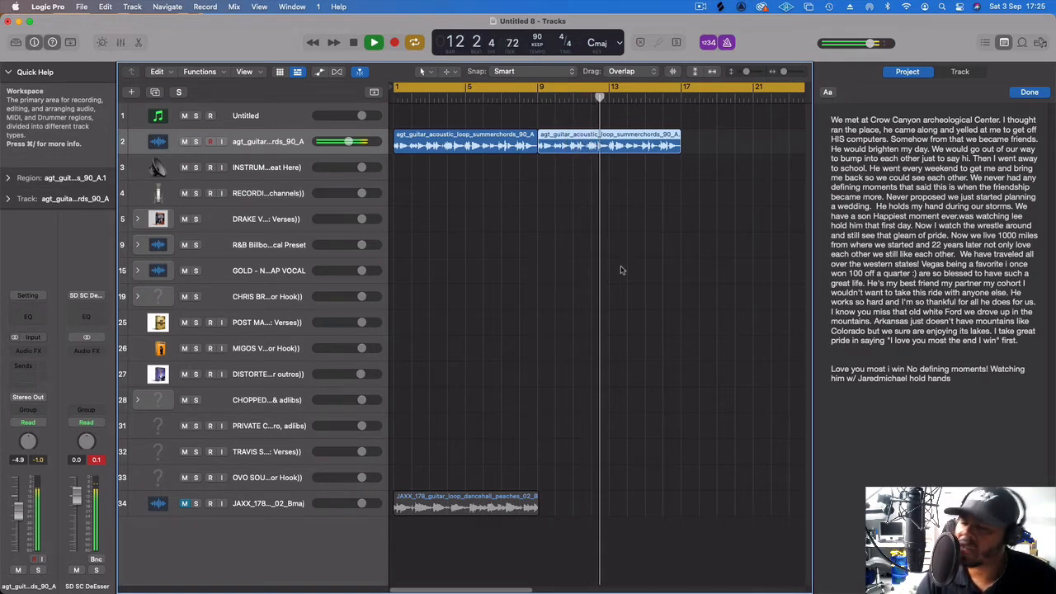
key(space)
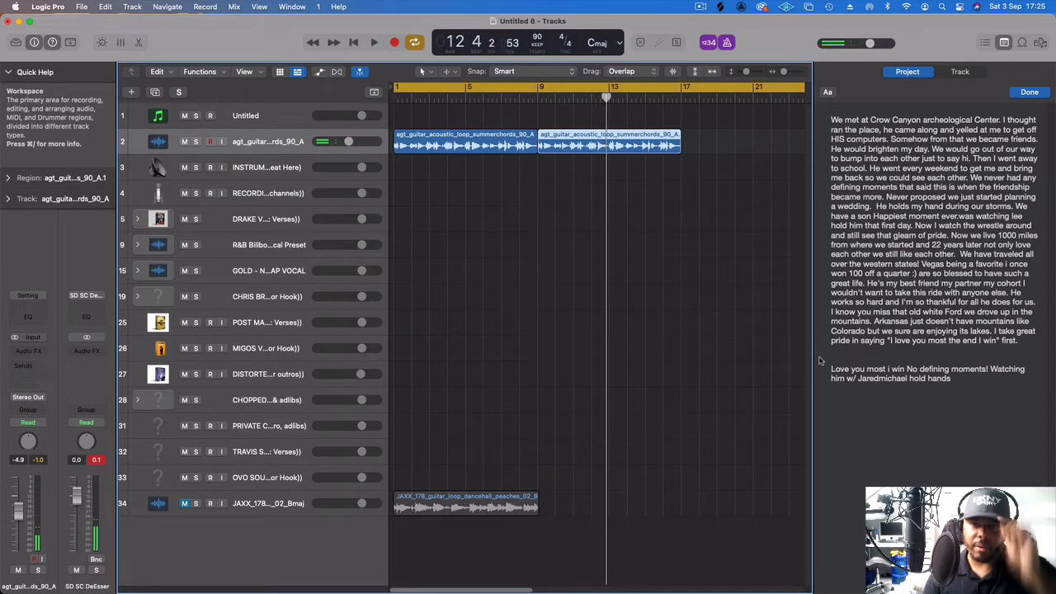
Insert a paragraph break in the project notes before "Then I went away to school"
click(1003, 121)
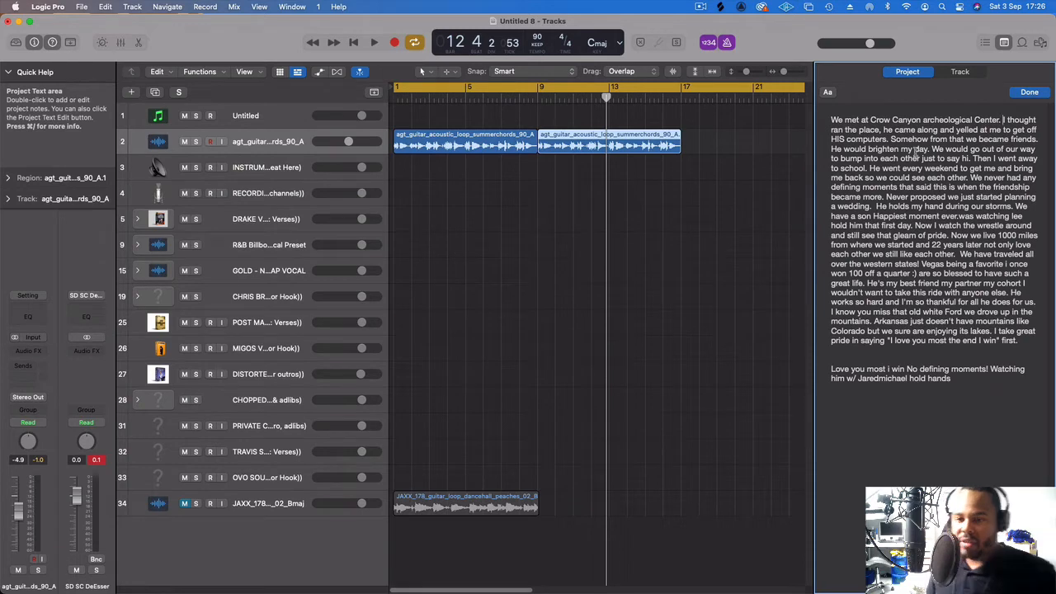
click(972, 159)
key(Return)
key(Return)
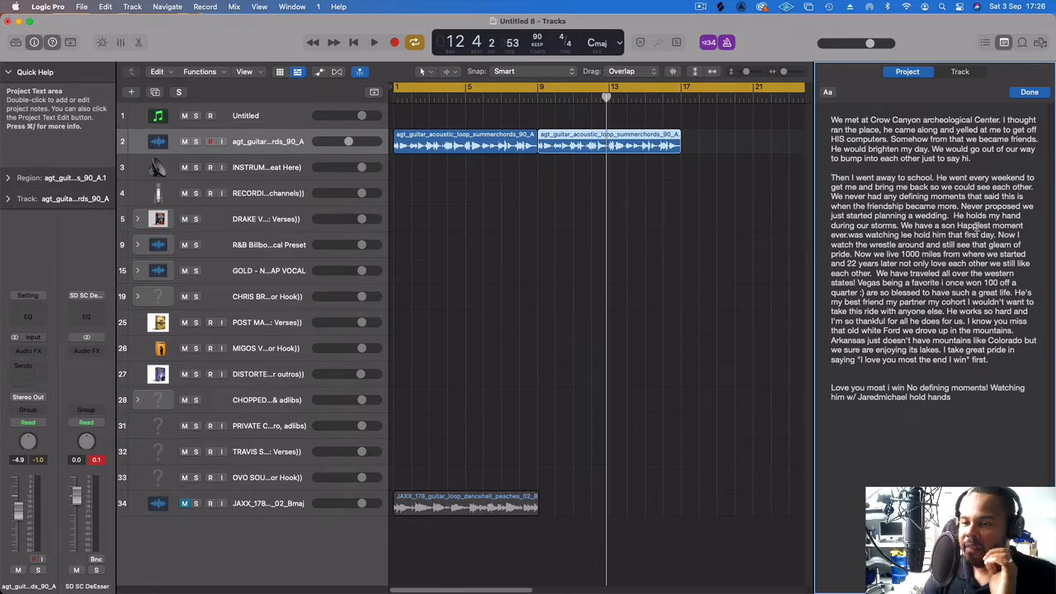
Insert paragraph breaks in the project notes before "He holds my hand during our storms" and "We have traveled all over the western states"
click(952, 215)
key(Return)
key(Return)
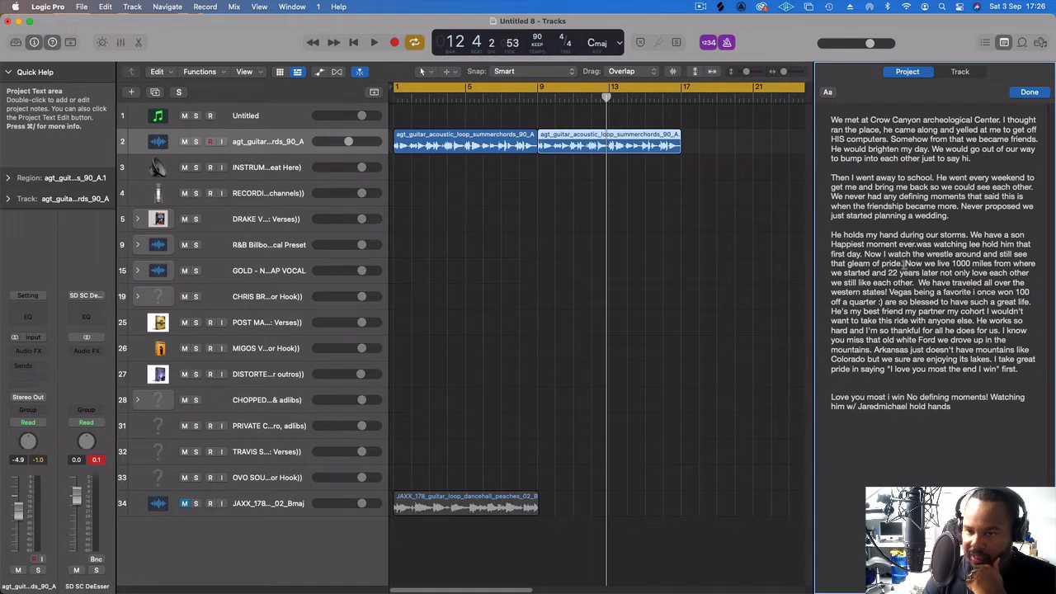
click(916, 283)
key(Return)
key(Return)
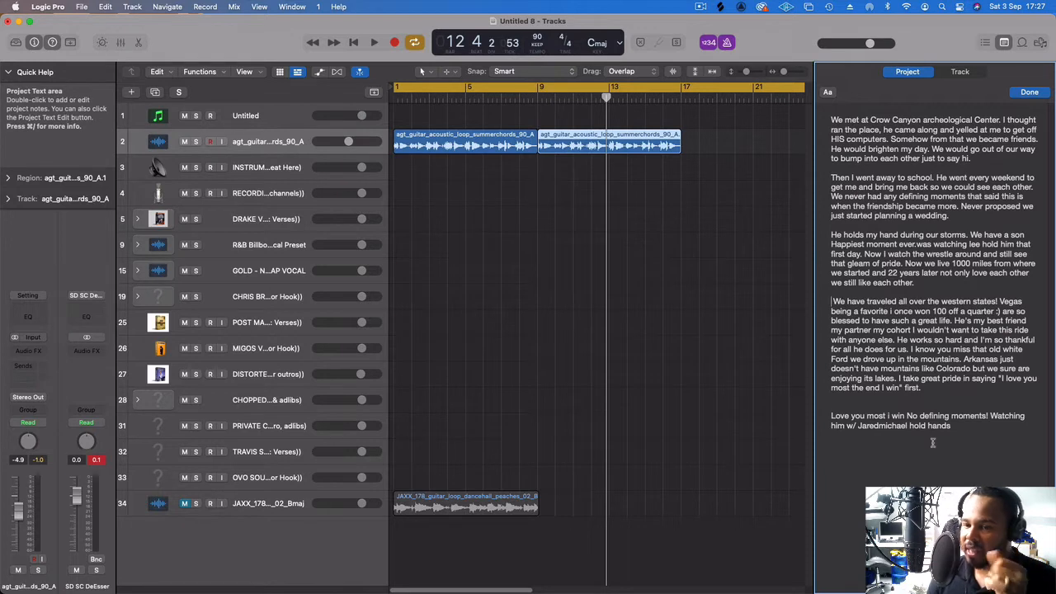
Copy the line "Never proposed we just started planning a wedding." to the end of the project notes as the first lyric line
drag(951, 216, 961, 208)
key(super+c)
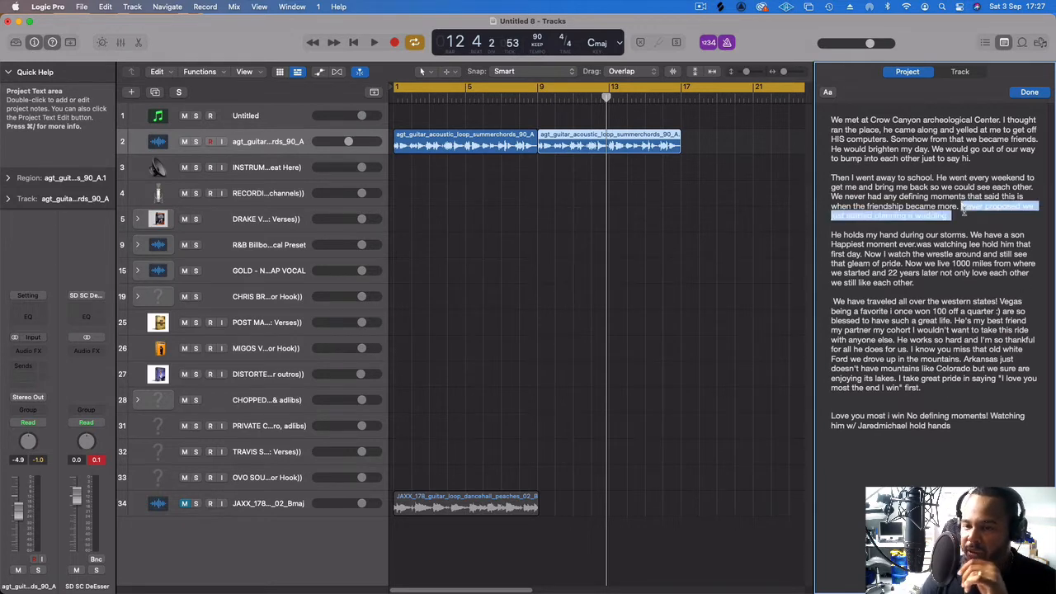
click(946, 455)
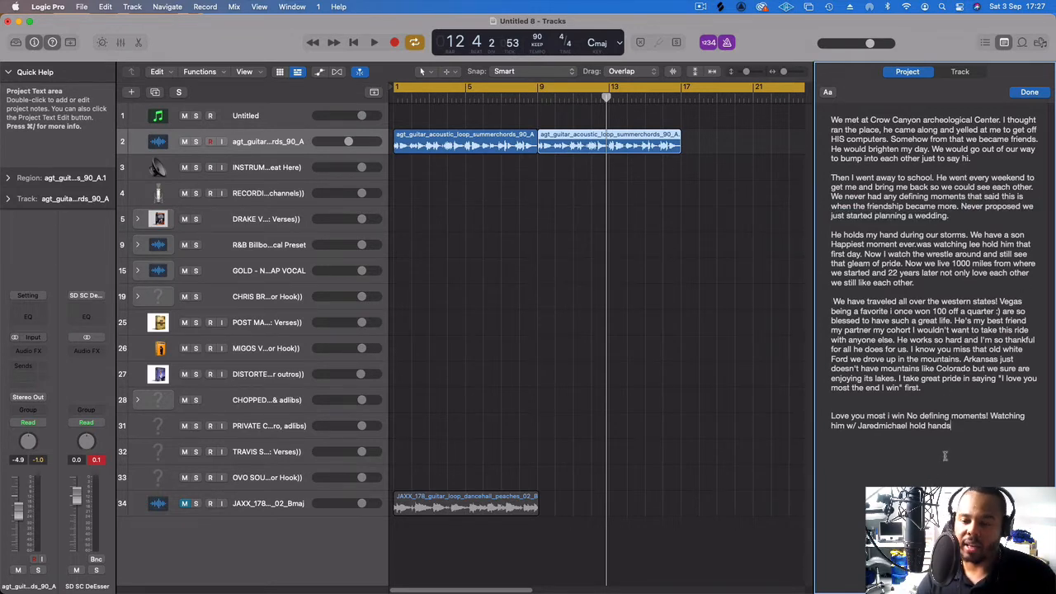
key(super+v)
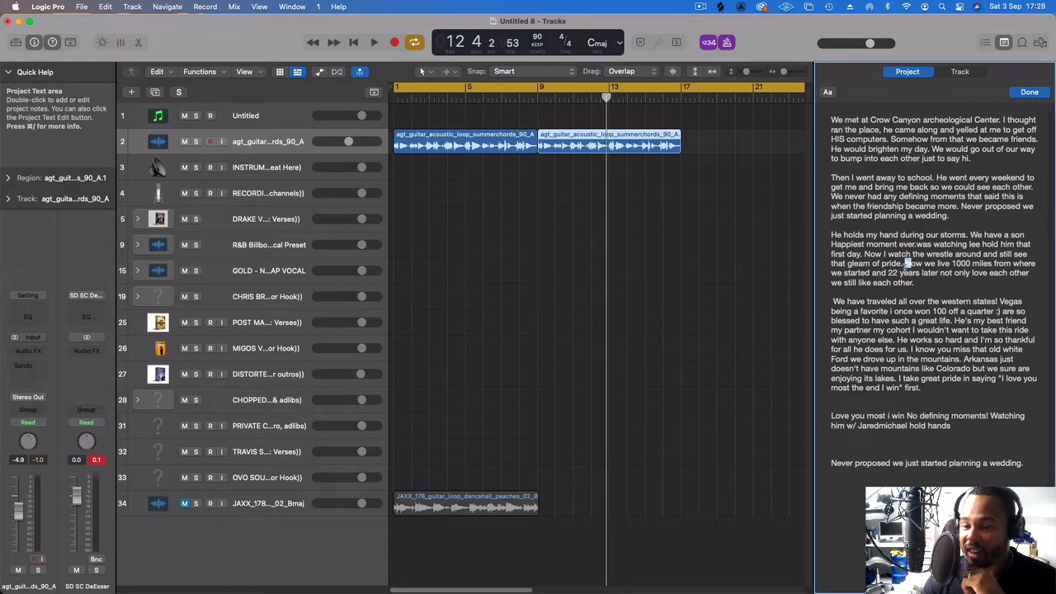
Copy the phrase "ow we live 1000 miles from where we started" from the story onto a line below the wedding line
drag(909, 263, 870, 273)
key(super+c)
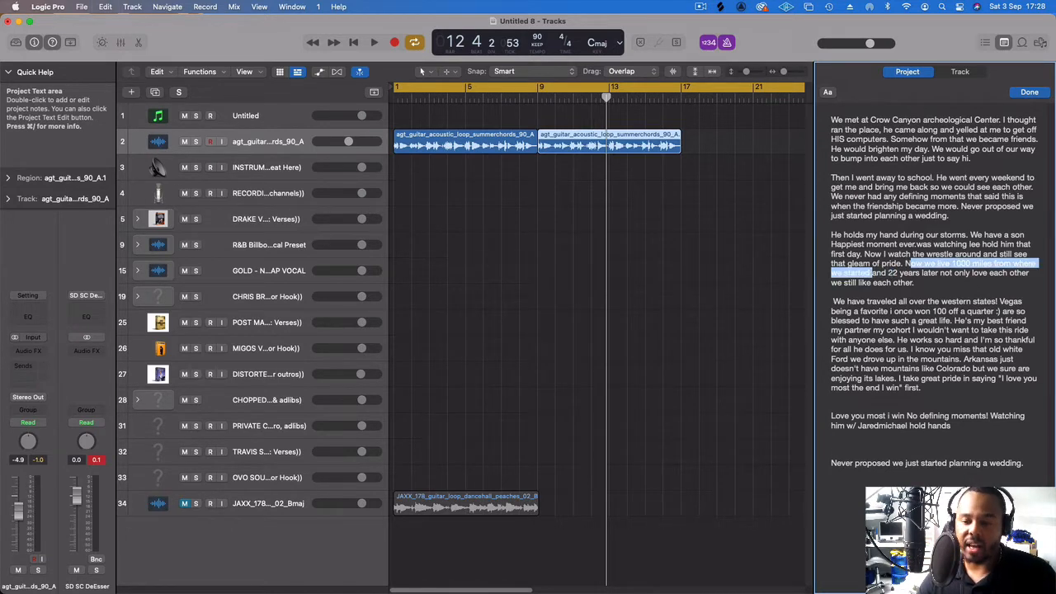
click(1007, 462)
key(super+v)
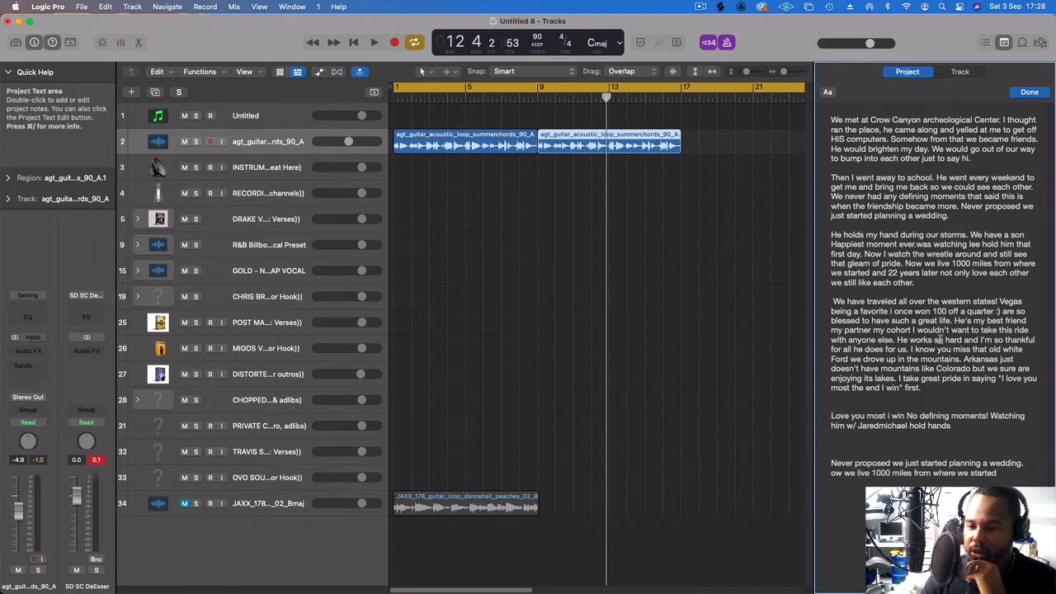
Copy "He works so hard and I'm so thankful for all he does for us" onto the next line of the lyric list
drag(898, 339, 905, 350)
key(super+c)
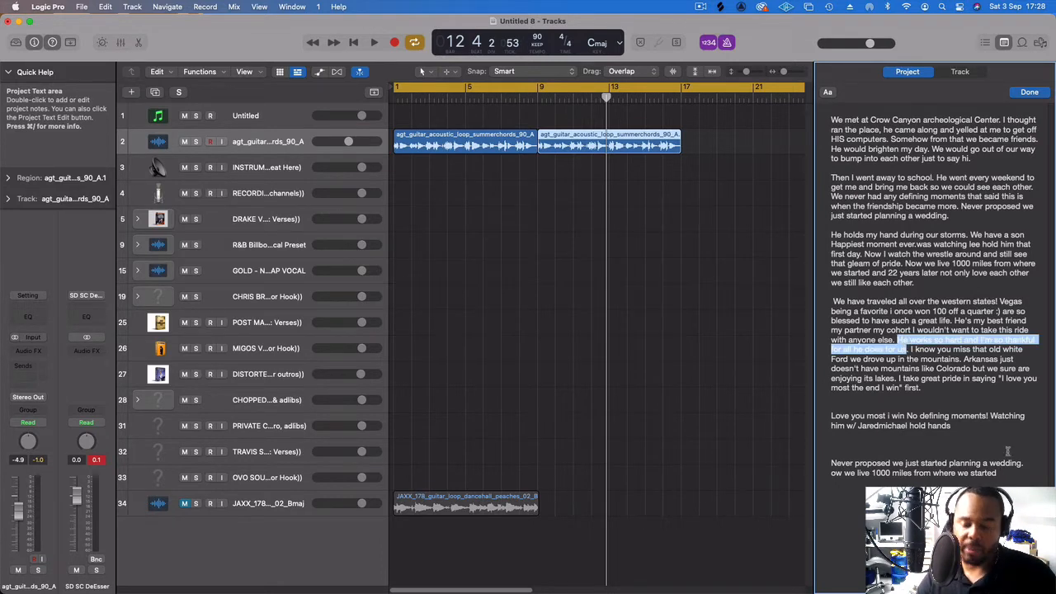
click(1020, 465)
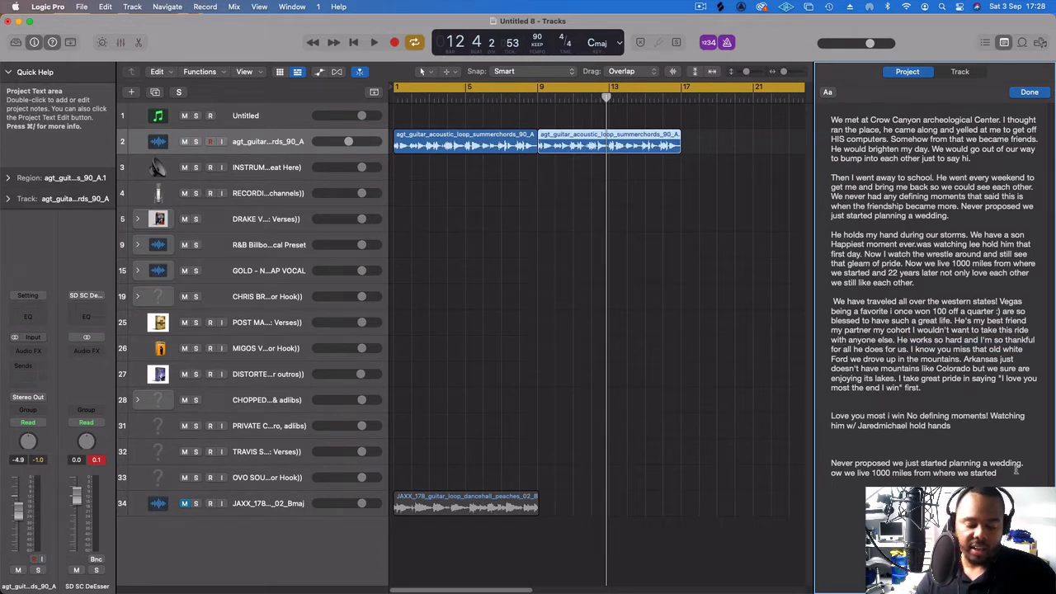
key(super+v)
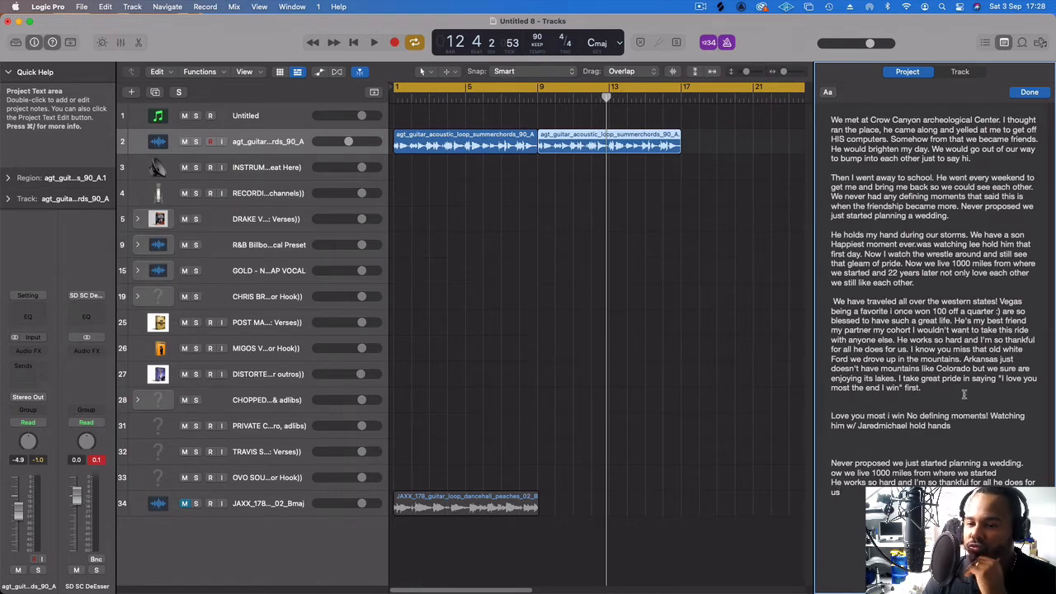
Add "He holds my hand during our storms" as the fourth lyric line and widen the project notes area
drag(830, 235, 969, 236)
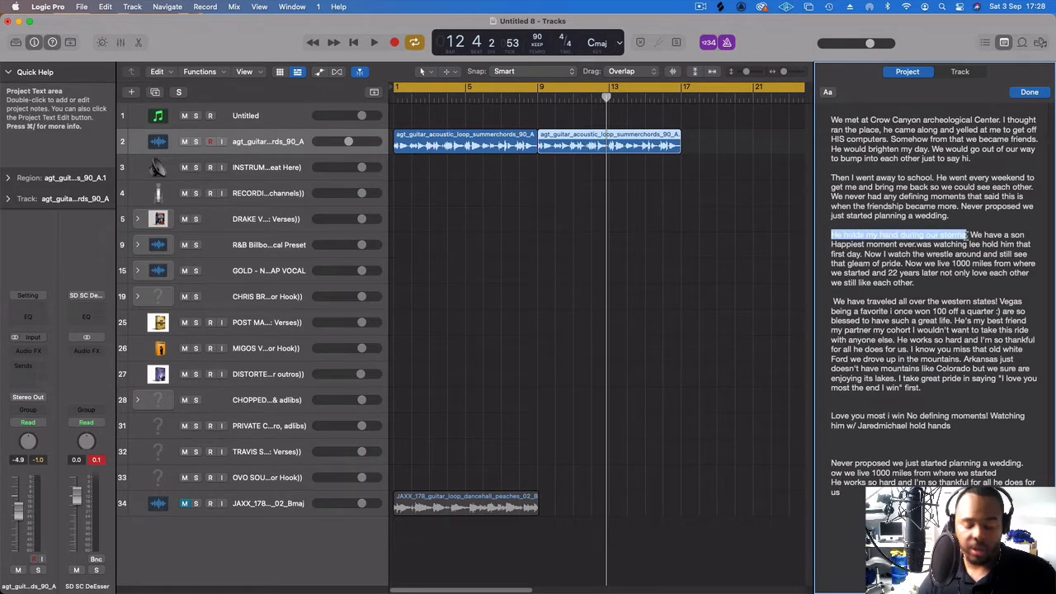
click(840, 492)
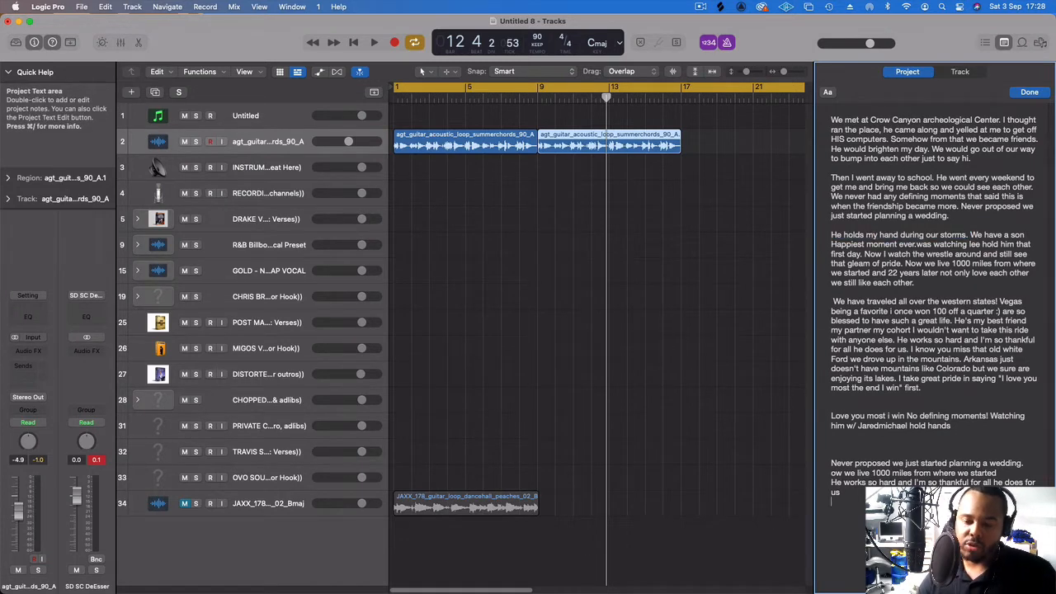
key(Return)
text(He holds)
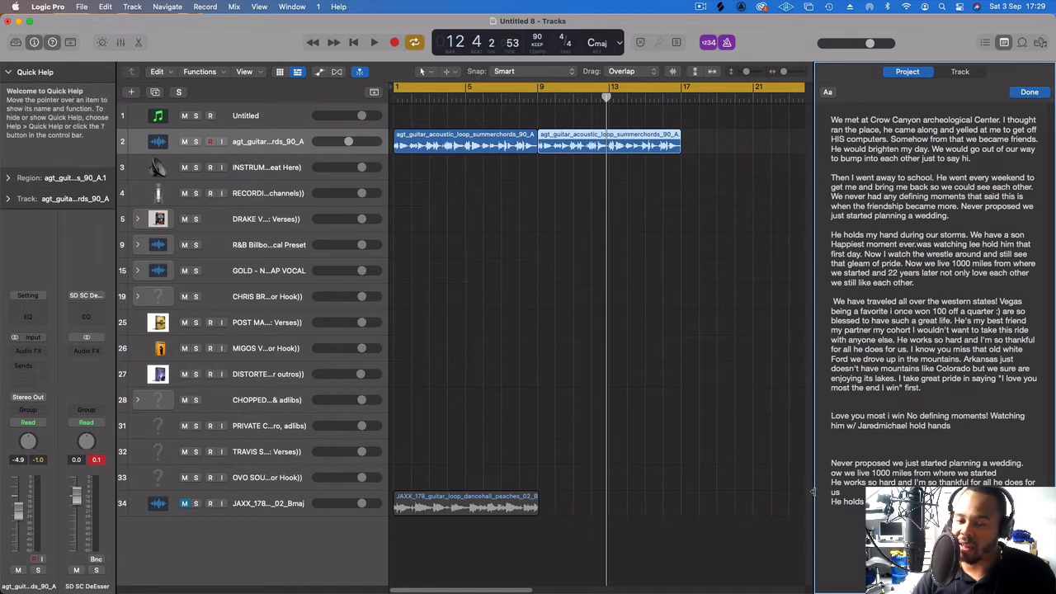
drag(809, 491, 779, 489)
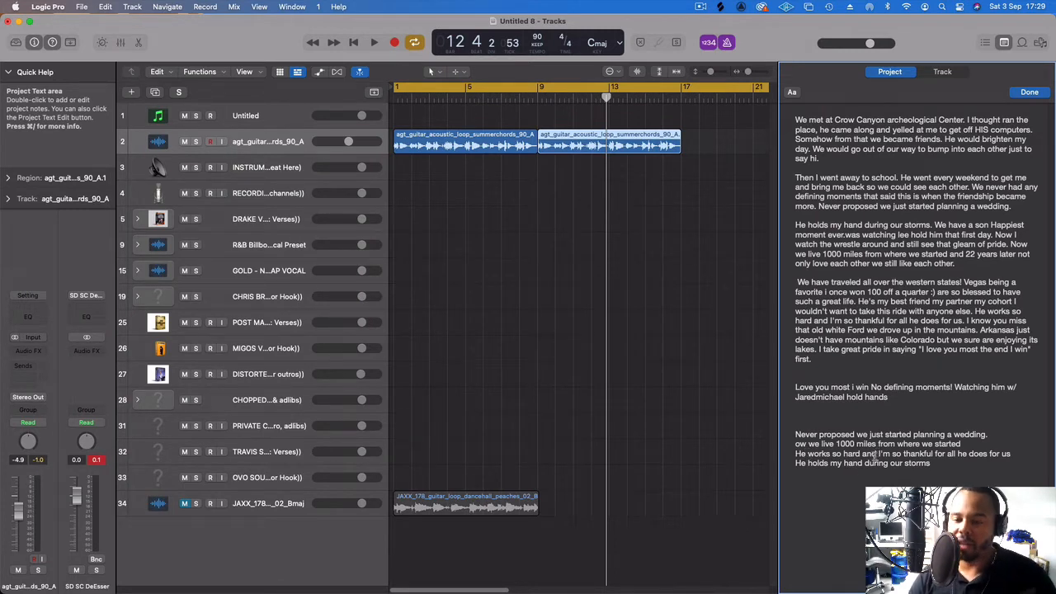
click(735, 424)
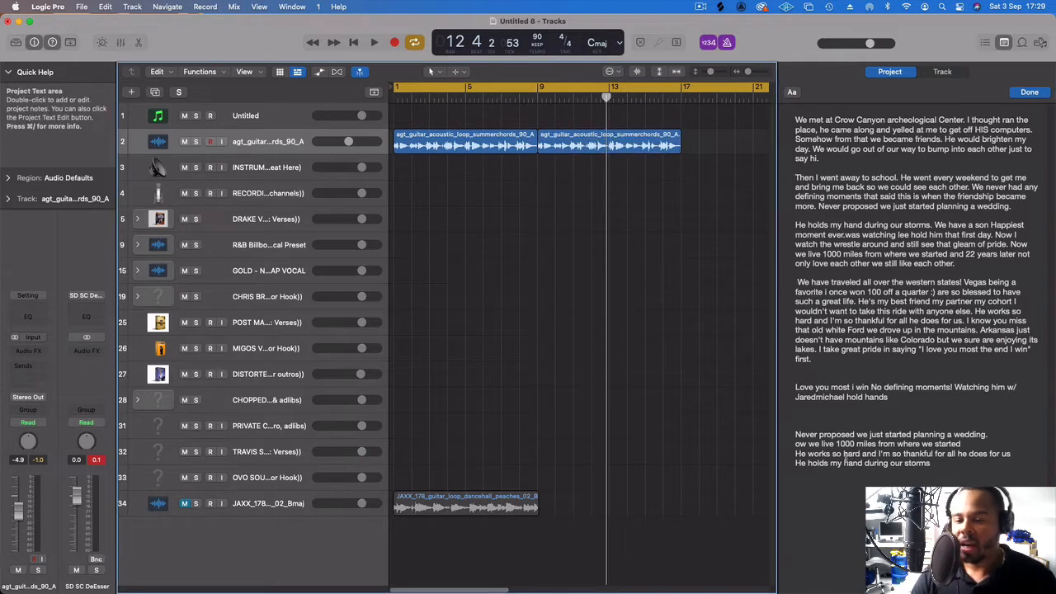
Correct "ow we live" to "how we live" in the second lyric line and replace "He" with "you" in the third
click(959, 444)
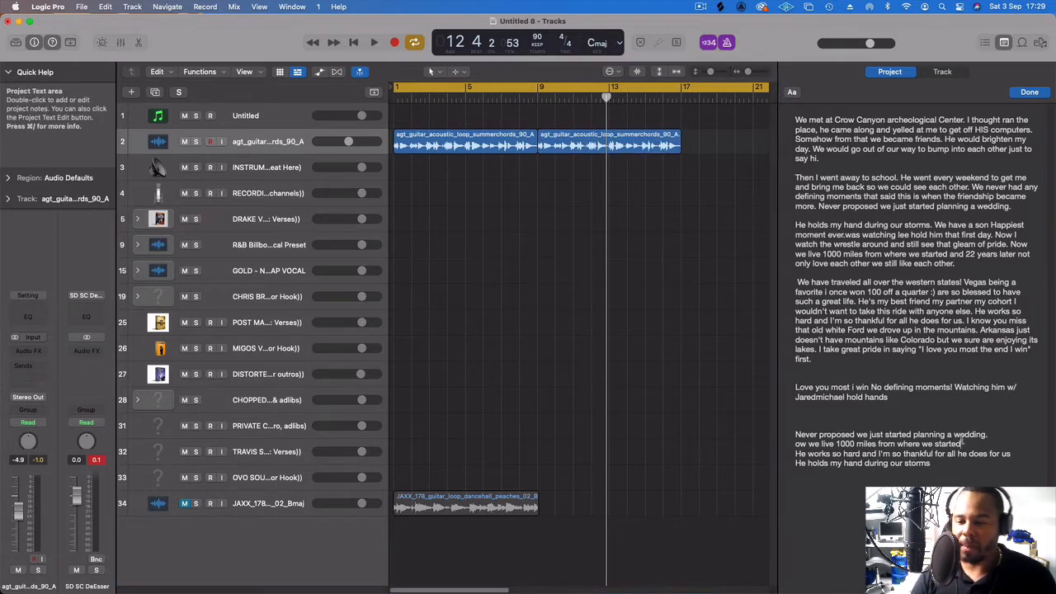
click(795, 444)
text(H)
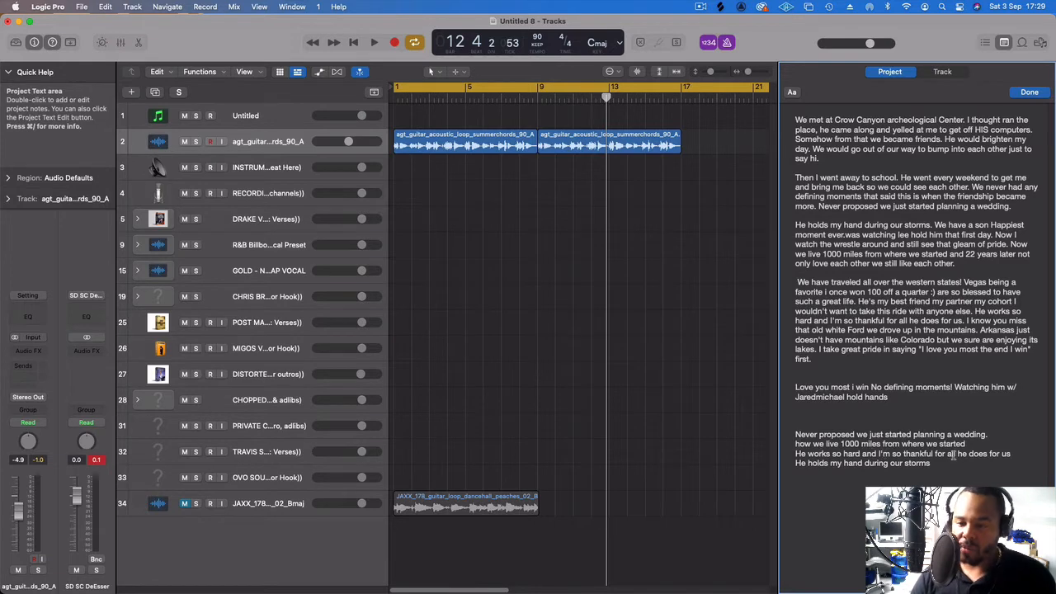
double_click(798, 454)
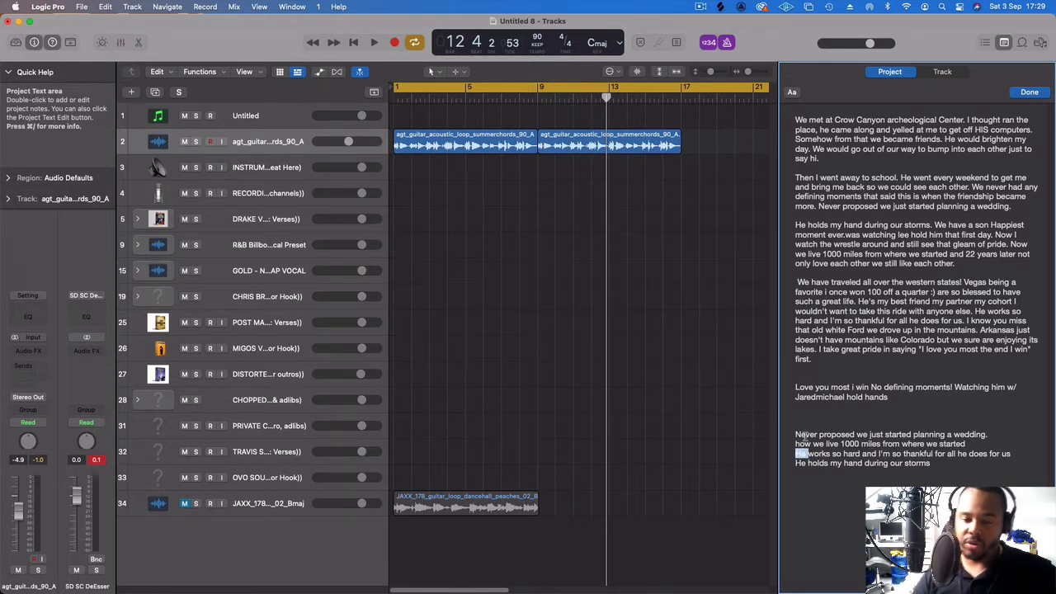
text(yo)
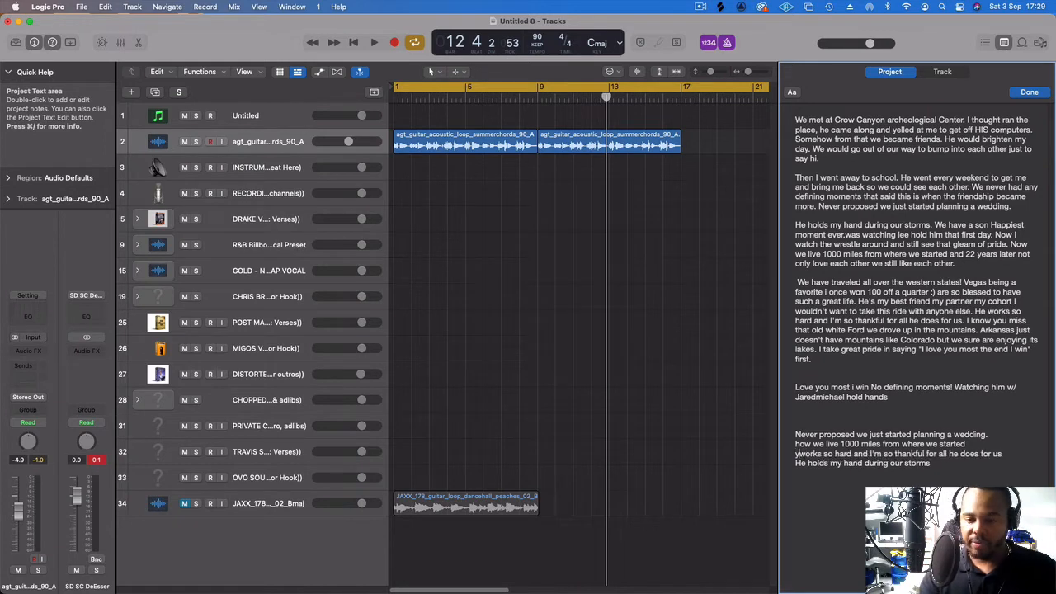
text(u)
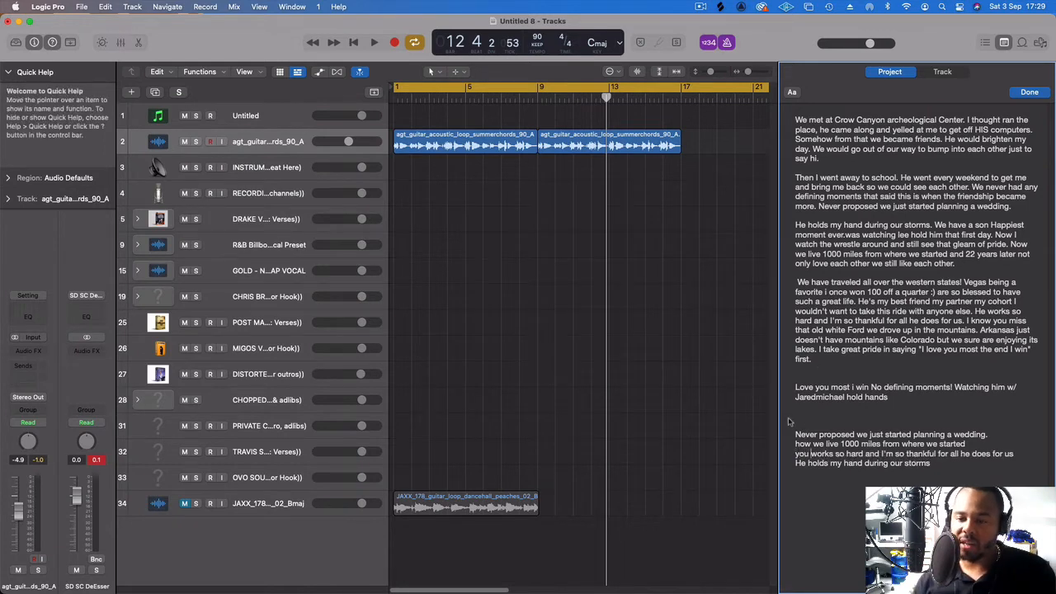
Start and stop playback, turn cycle mode off, and copy the first summerchords region to bar 17
click(643, 397)
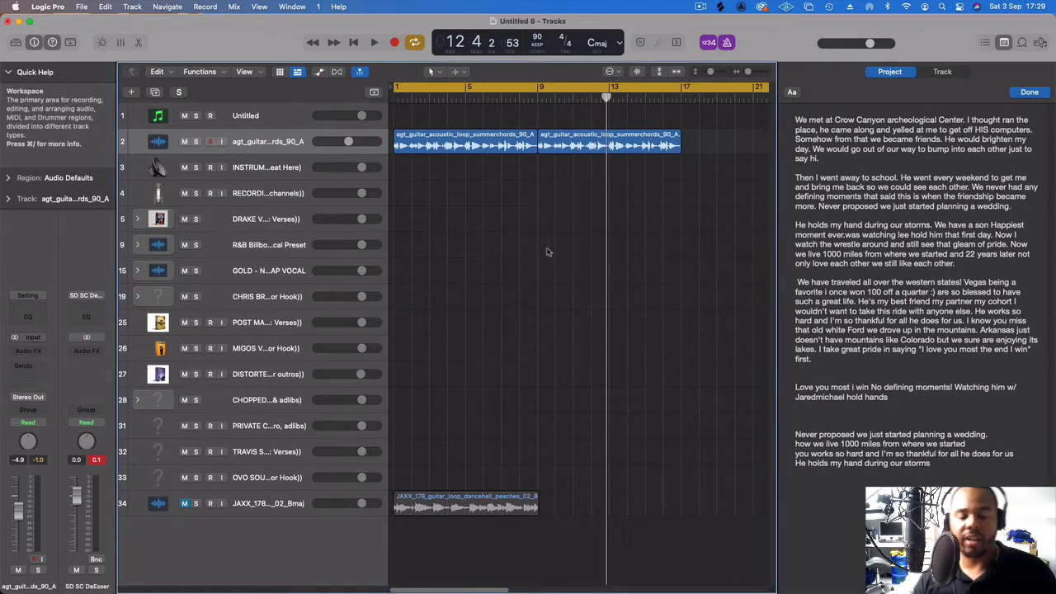
key(space)
key(space)
click(552, 85)
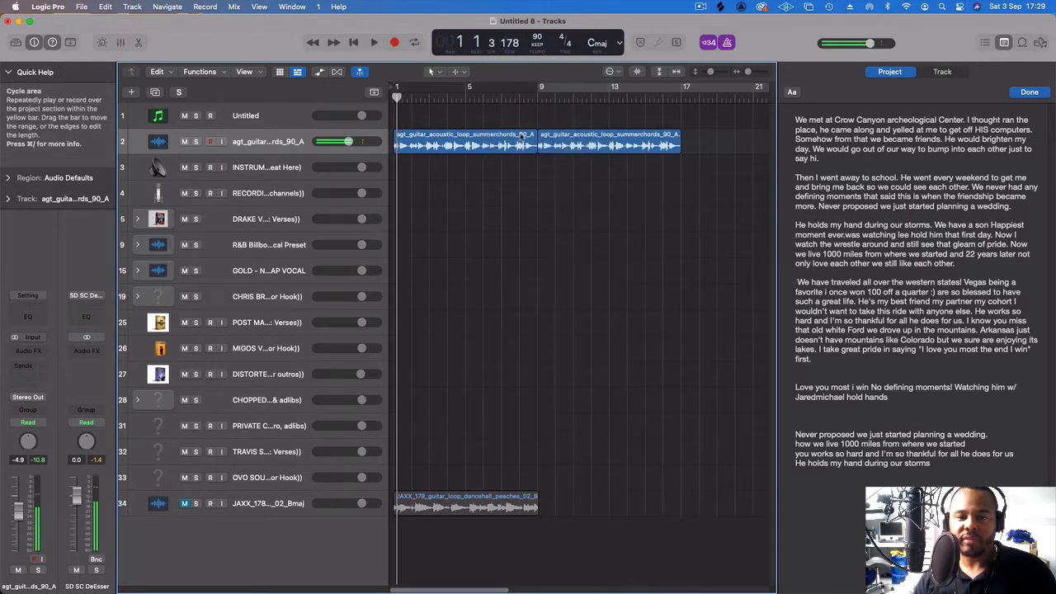
drag(472, 142, 711, 142)
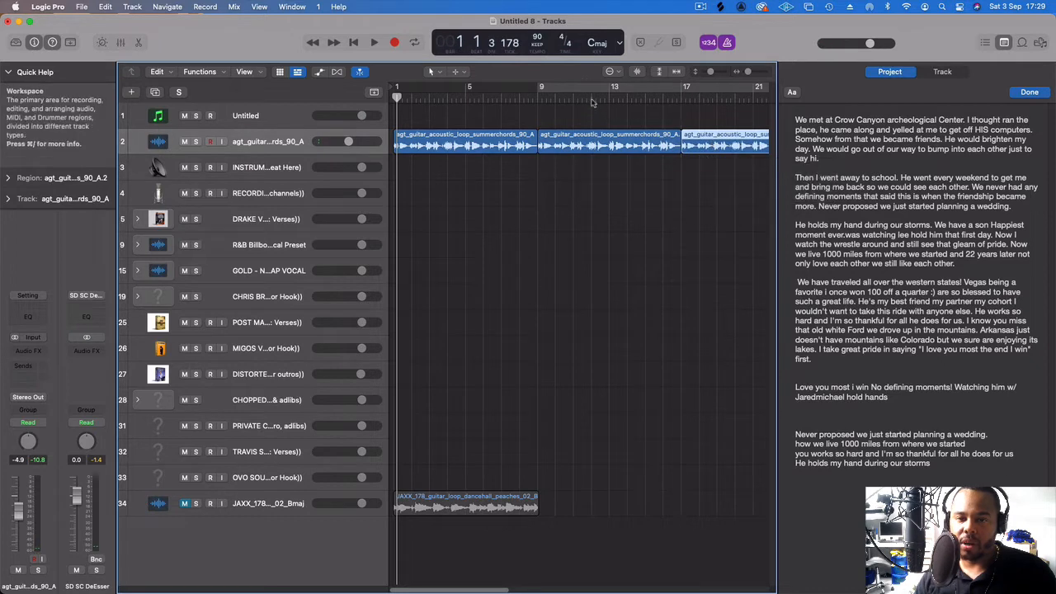
Turn cycle mode back on with its start at bar 8, play the guitar loops through that range, and stop
click(550, 87)
drag(550, 86, 533, 88)
key(space)
click(593, 175)
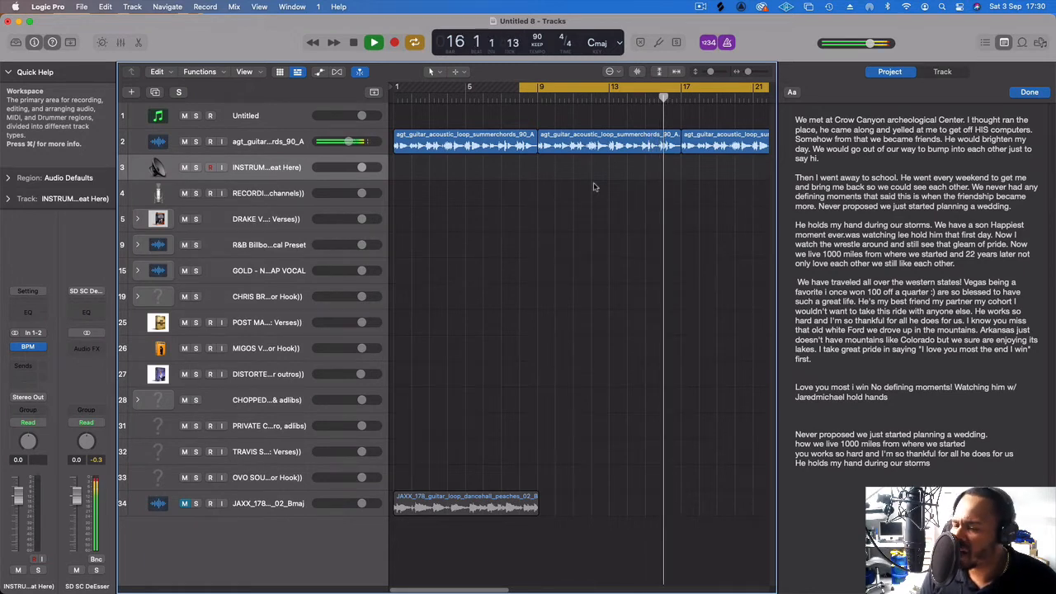
key(space)
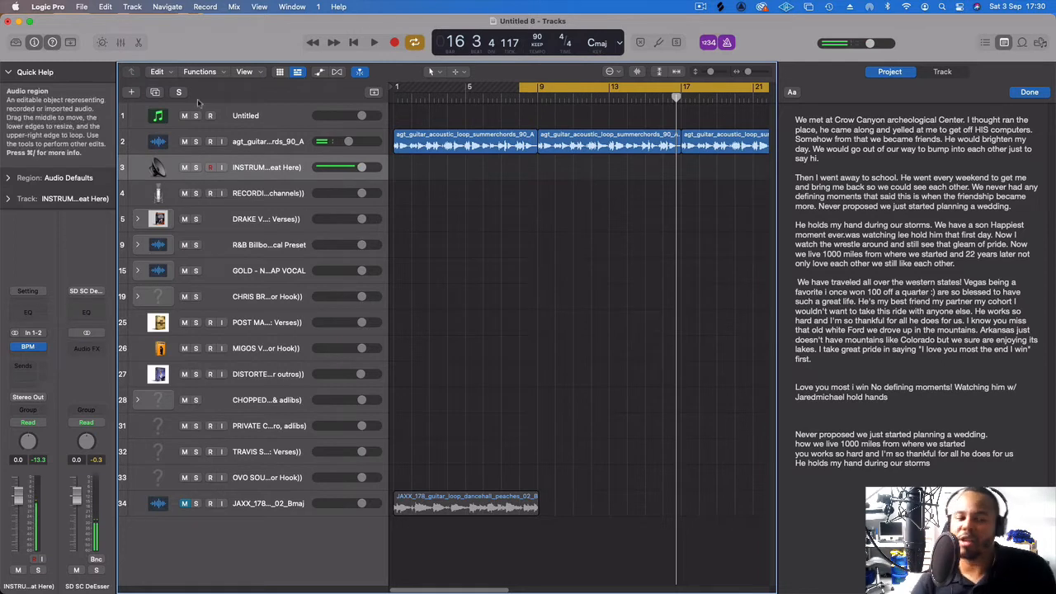
Record a vocal take on the RECORDING track from bar 8 to about bar 16, restarting after a short first attempt
click(272, 193)
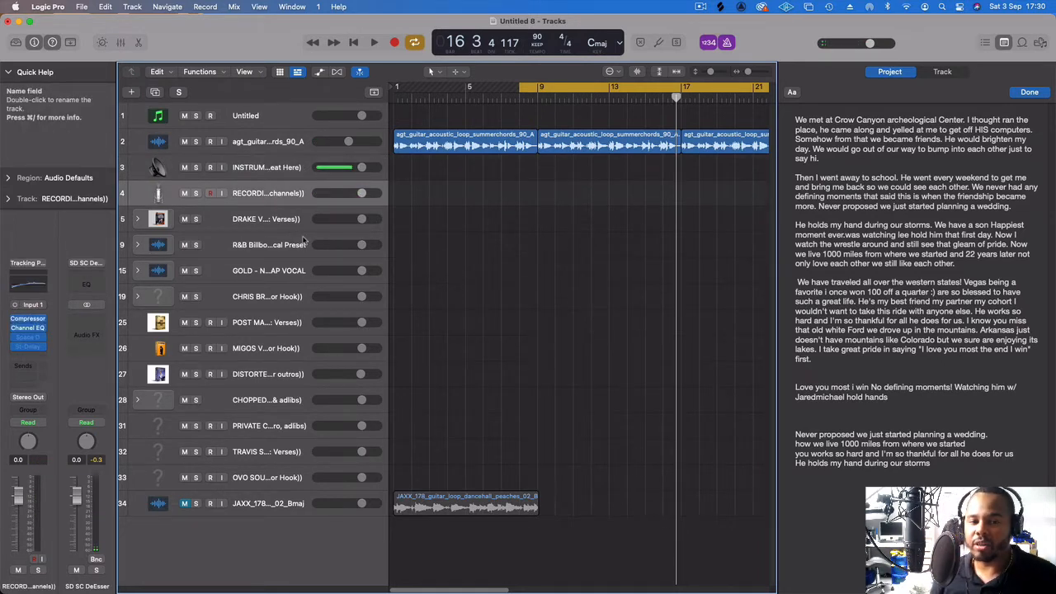
key(r)
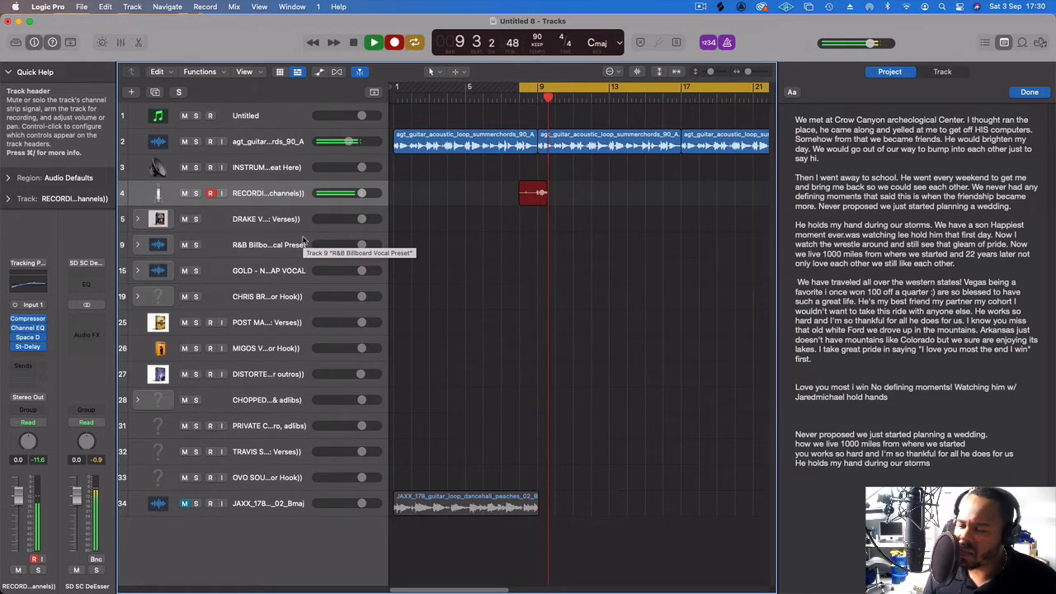
key(space)
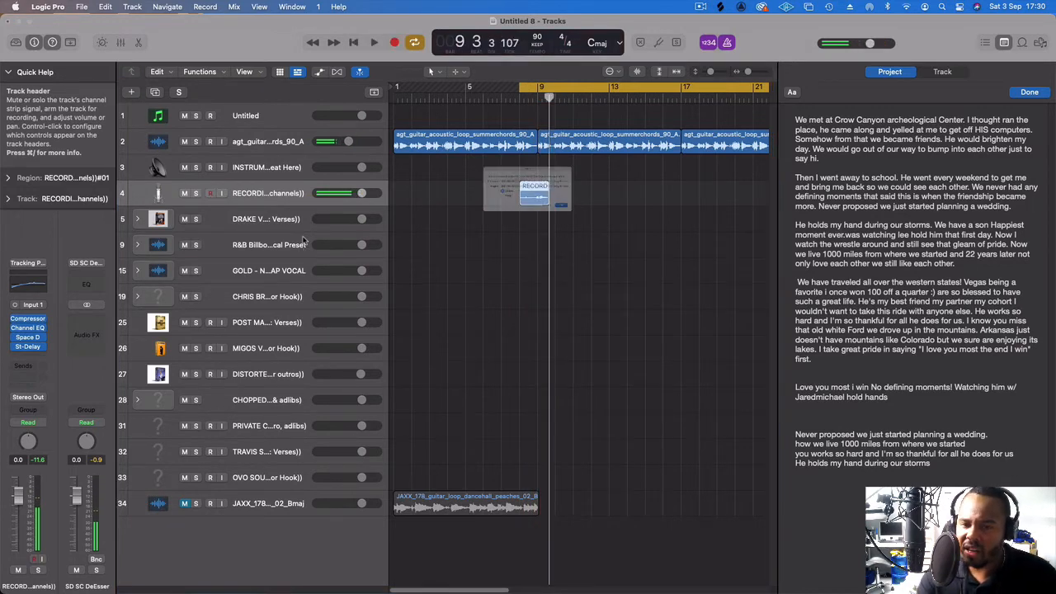
key(r)
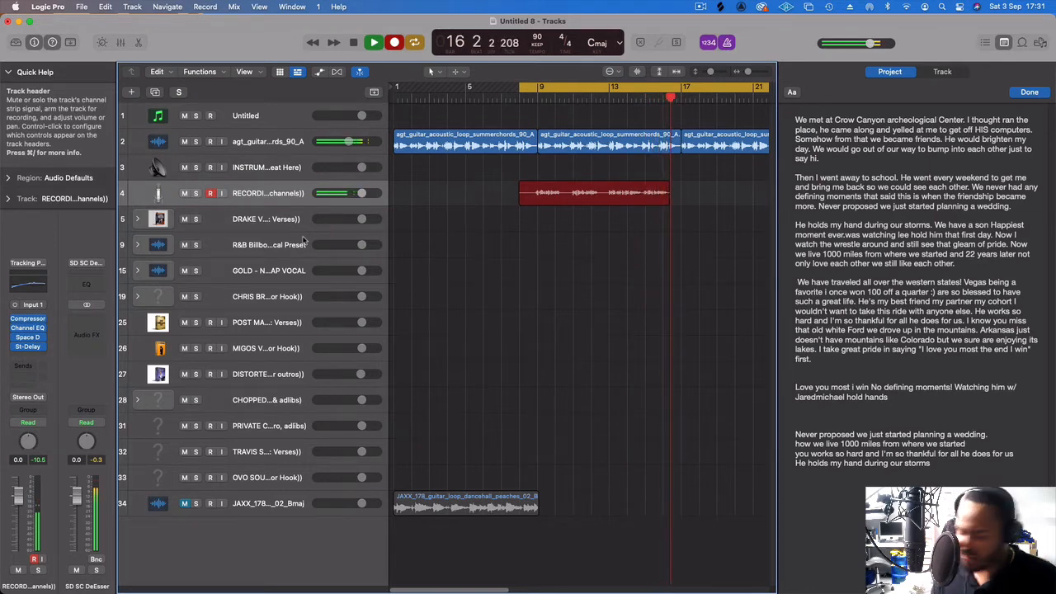
key(space)
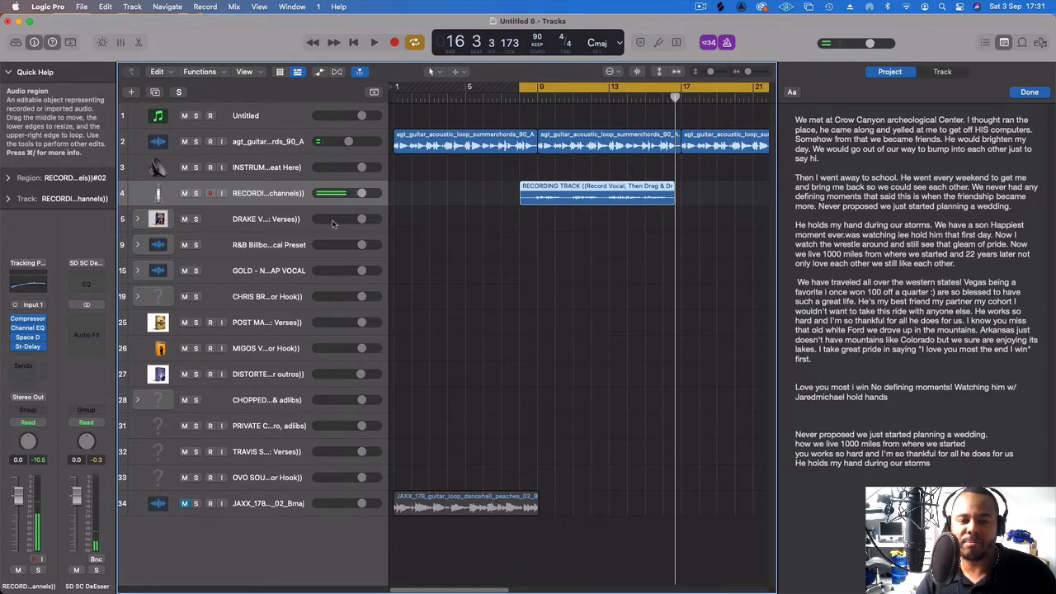
Move the R&B Billboard Vocal Preset stack above the Drake stack, expand it, and place the vocal recording on its MAIN Vocal track, trimming the end
drag(254, 248, 137, 219)
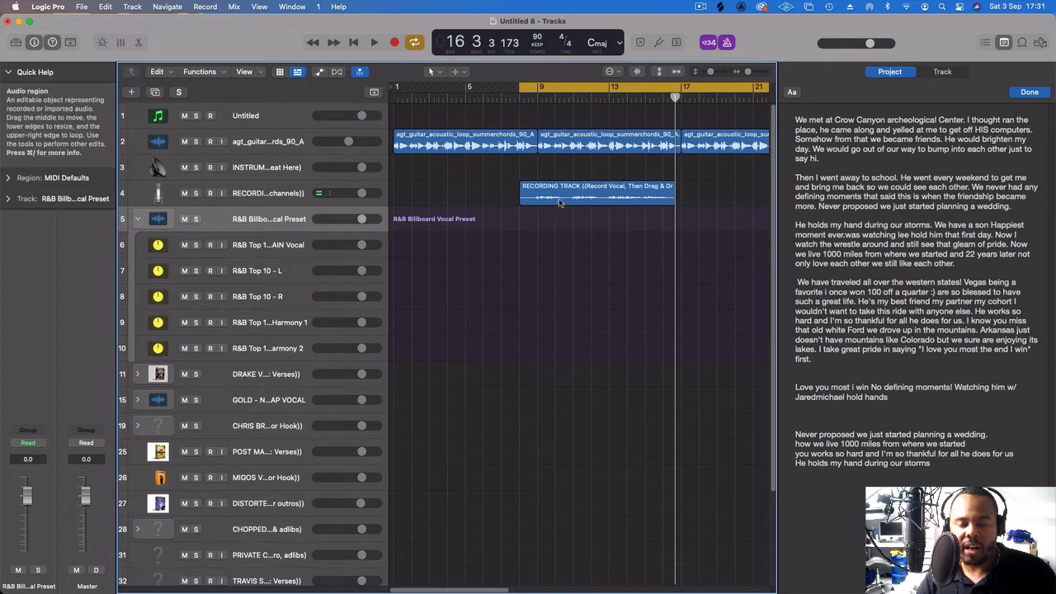
drag(594, 194, 671, 274)
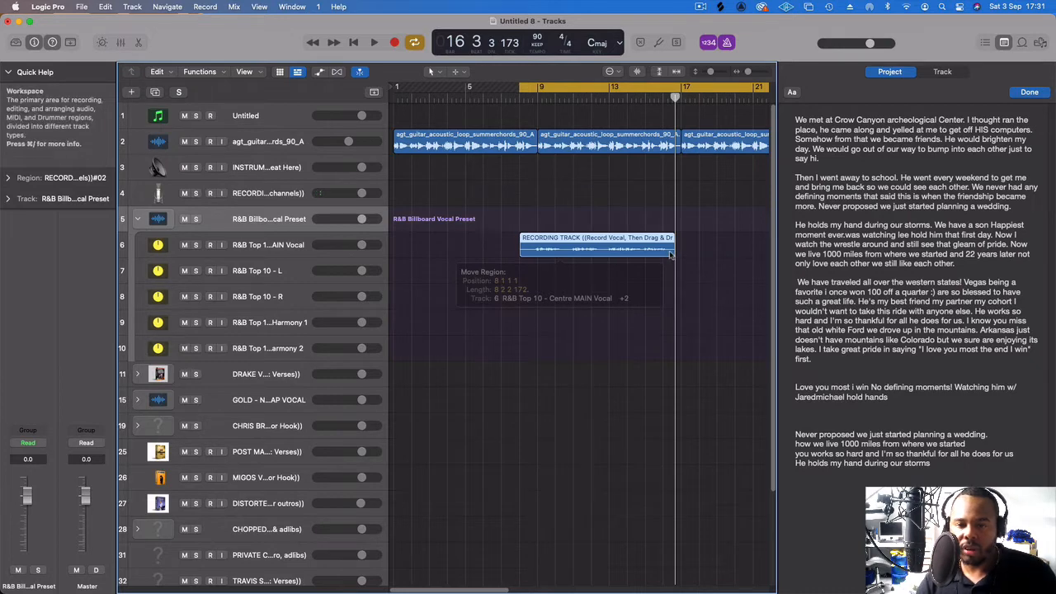
drag(671, 255, 638, 260)
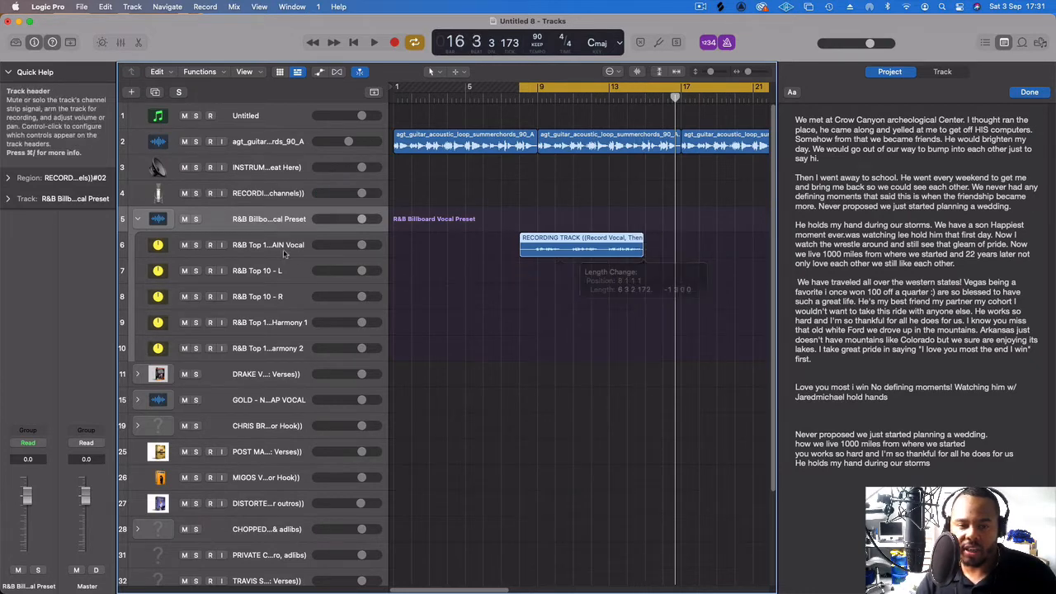
click(268, 246)
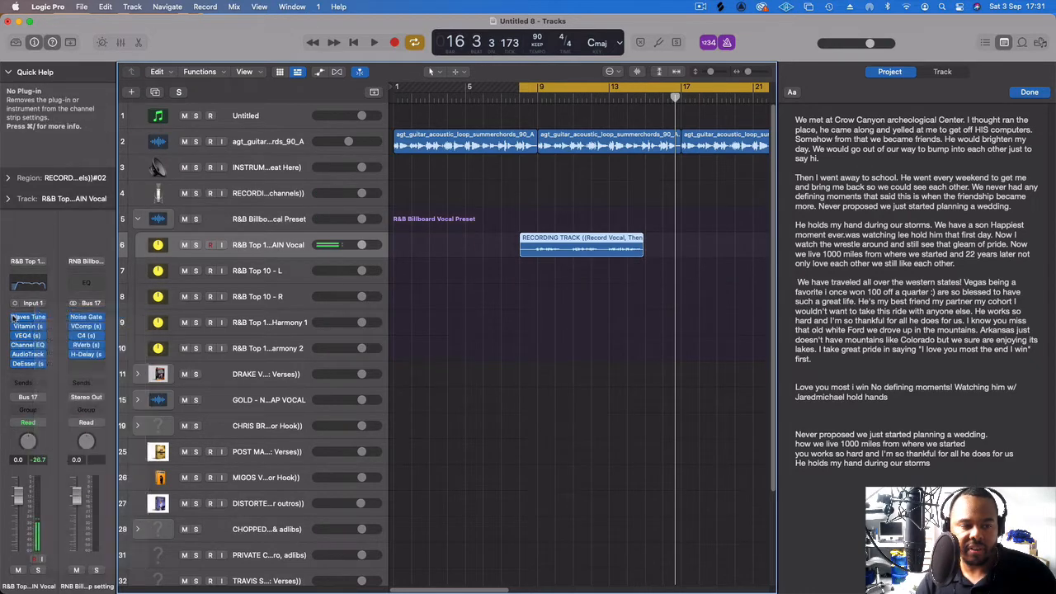
Play back the recorded vocal and set the R&B Top 10 MAIN Vocal track's volume to -2.8 dB
key(space)
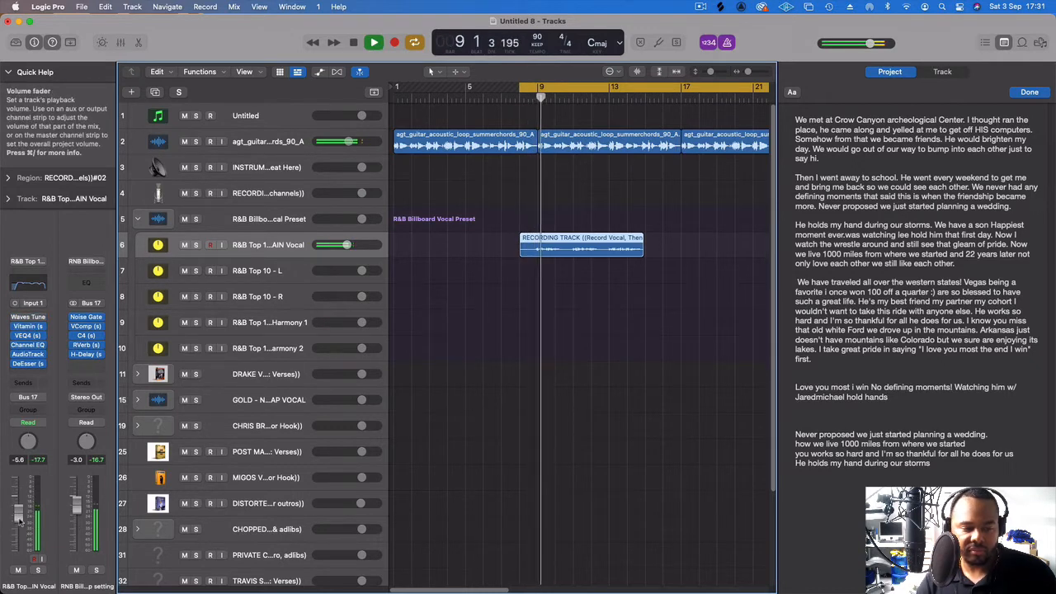
drag(19, 498, 18, 513)
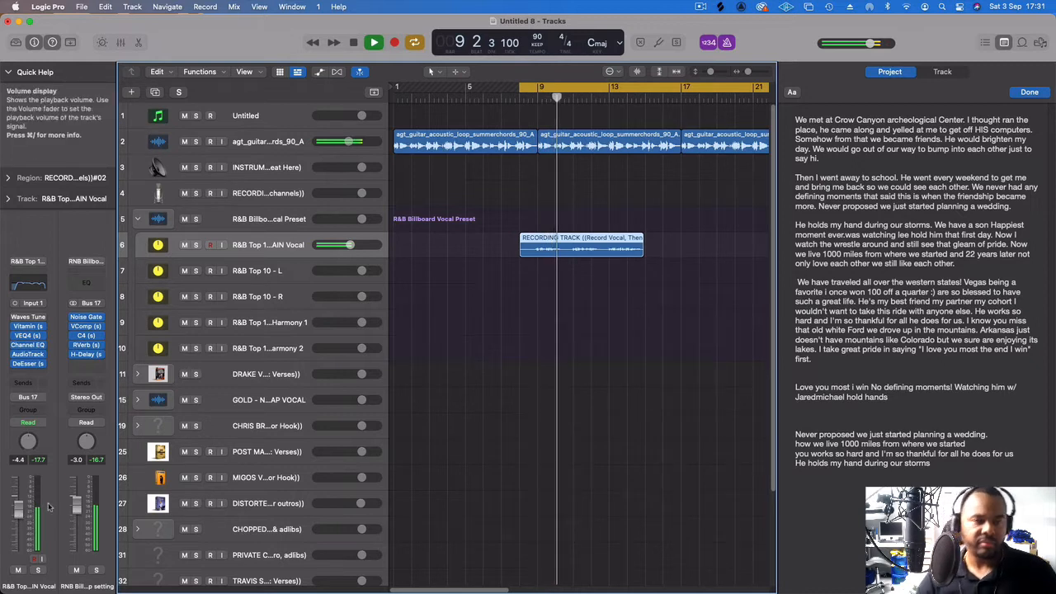
drag(19, 510, 18, 504)
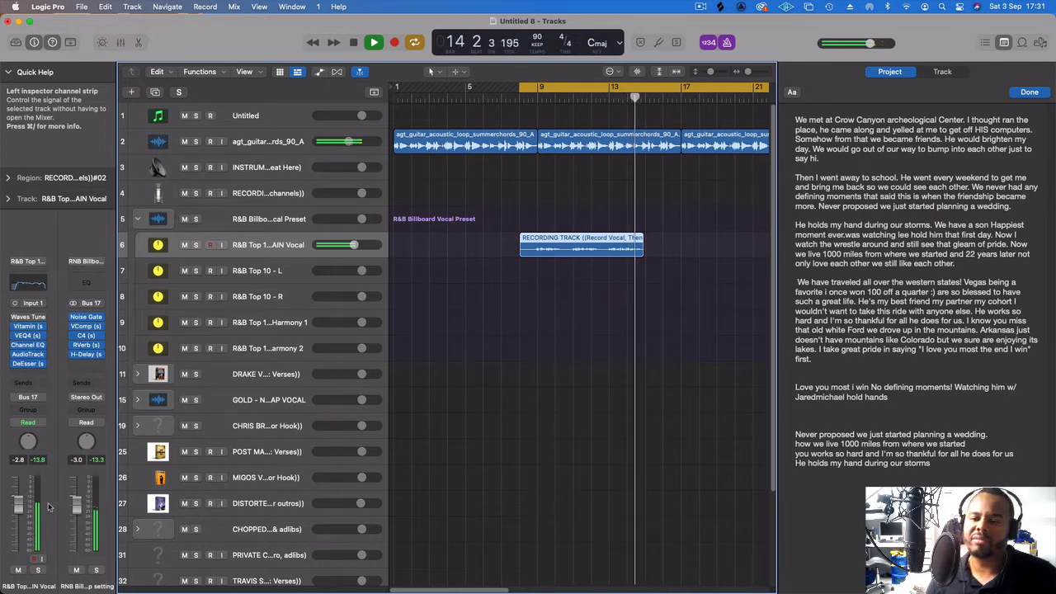
Stop playback, set the cycle range to bars 15–20, and record a vocal take on the RECORDING track from bar 15 to about bar 17
key(space)
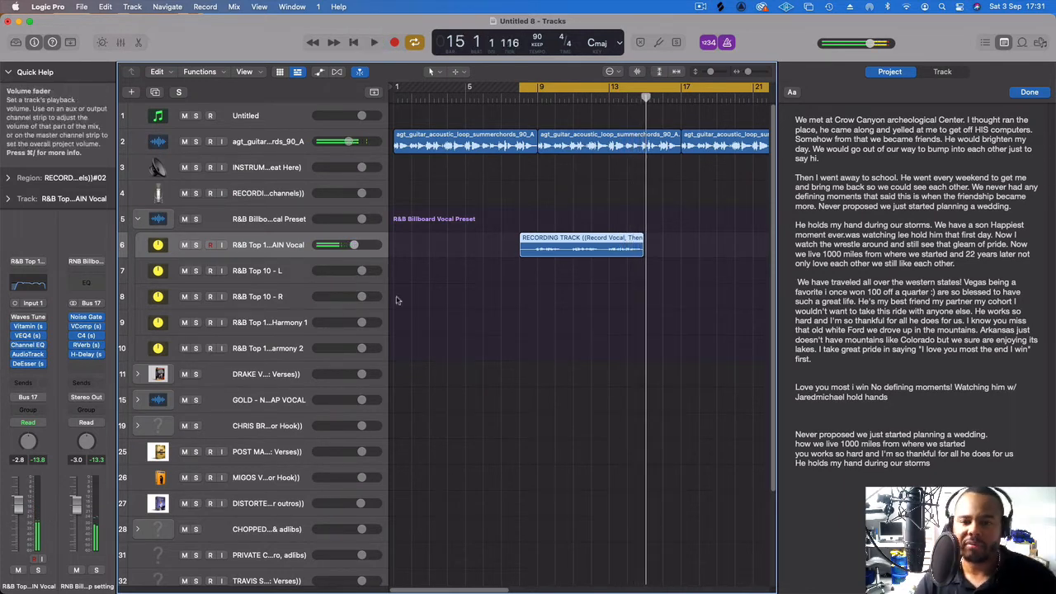
click(646, 93)
drag(646, 93, 734, 93)
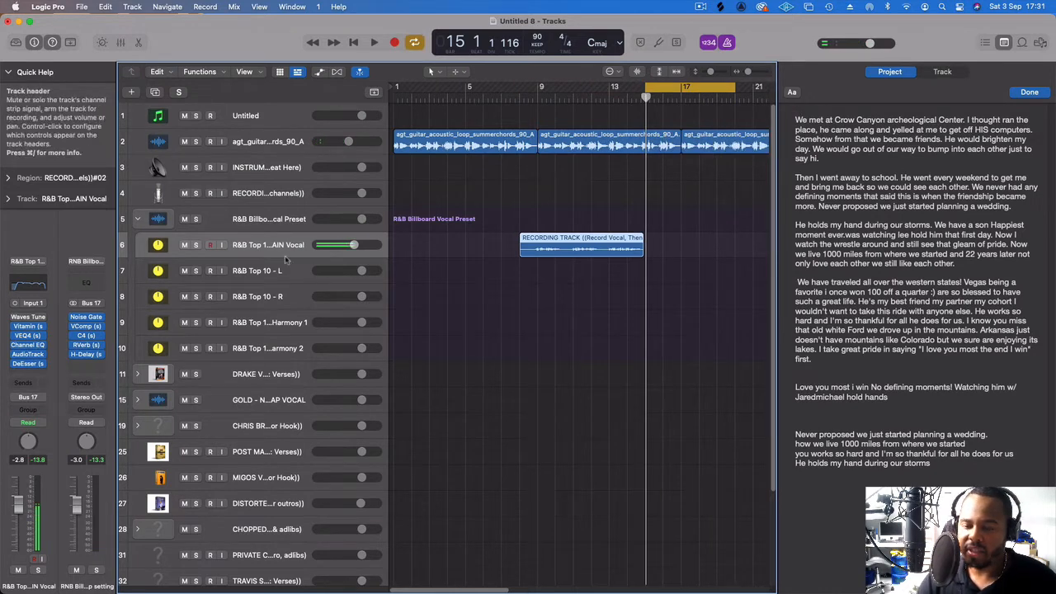
click(295, 196)
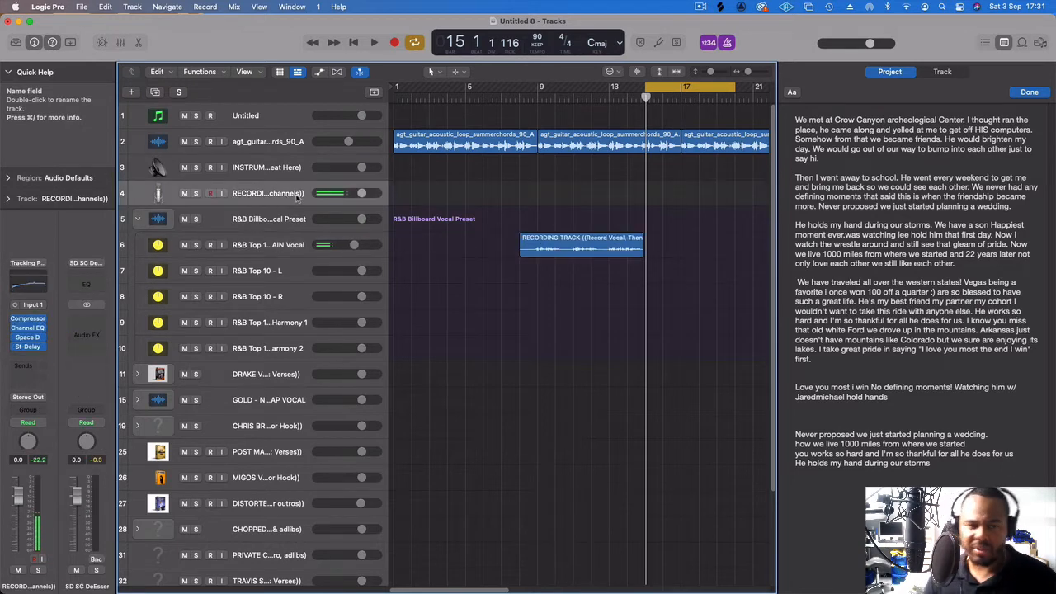
key(r)
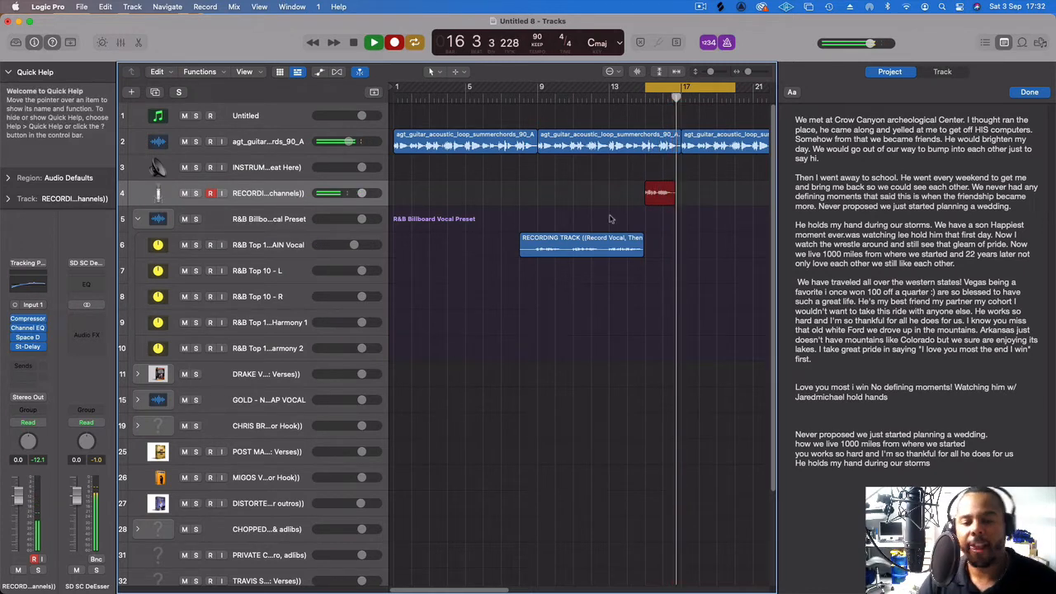
key(space)
Place the new vocal take directly after the first one on the R&B Top 10 MAIN Vocal track and play both from bar 8
drag(660, 193, 641, 252)
key(space)
click(519, 98)
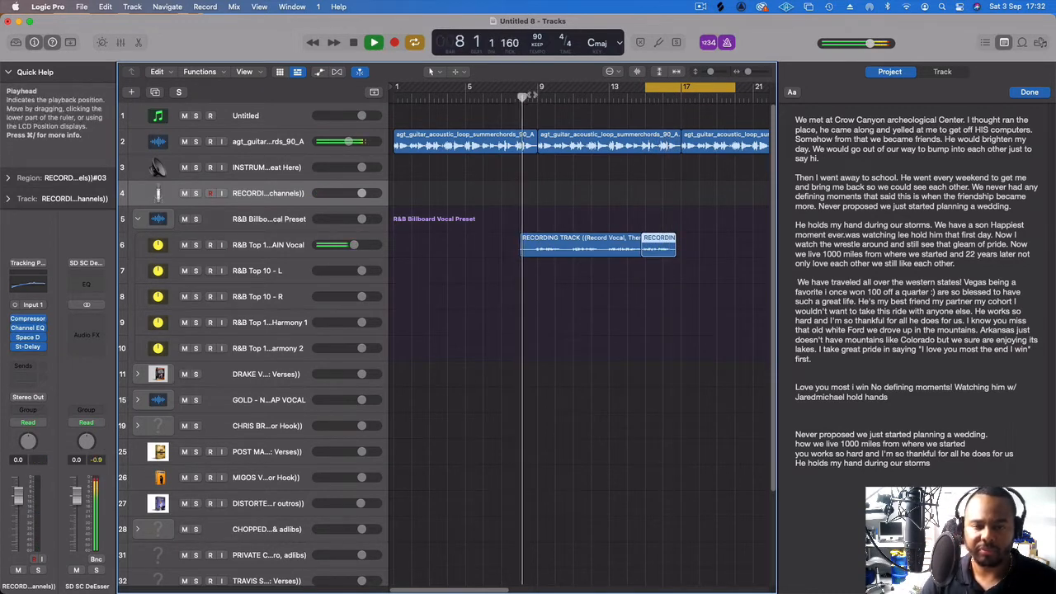
Set the cycle range to bars 9–18 during playback and slightly lower the guitar loop track's volume
drag(538, 89, 701, 130)
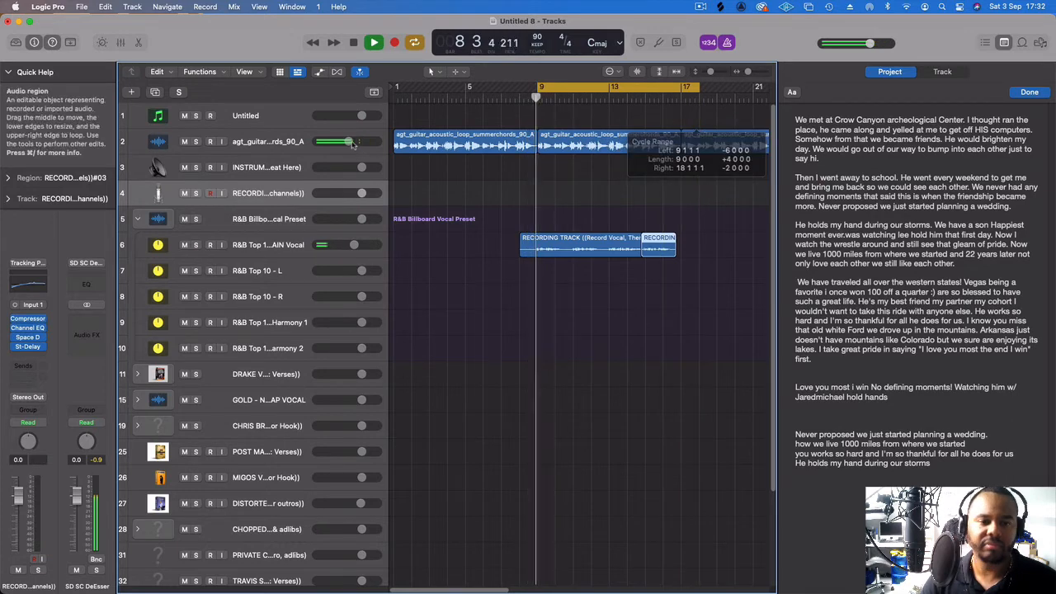
drag(348, 141, 346, 143)
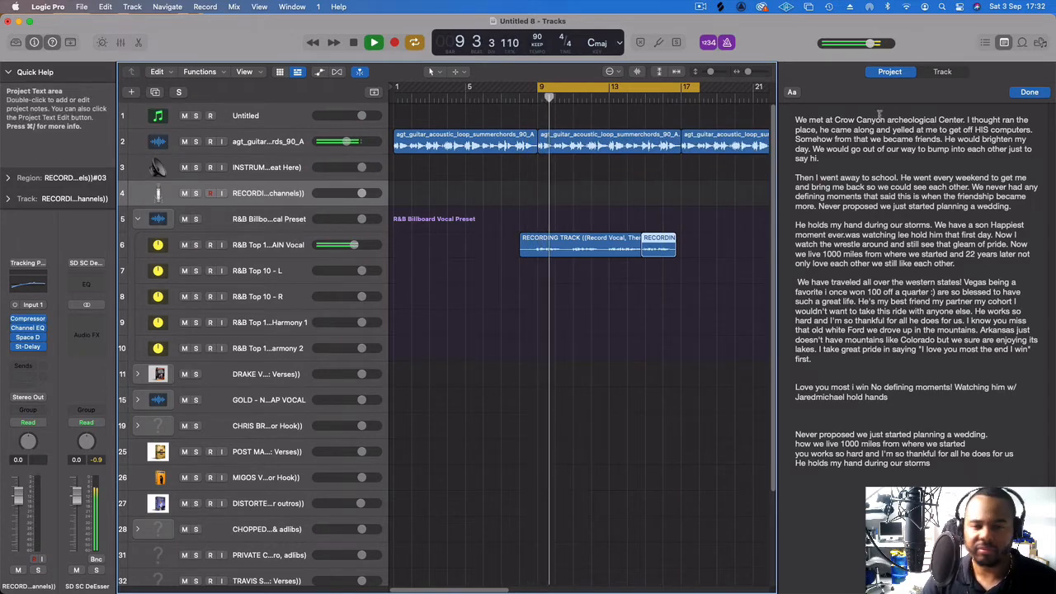
click(283, 248)
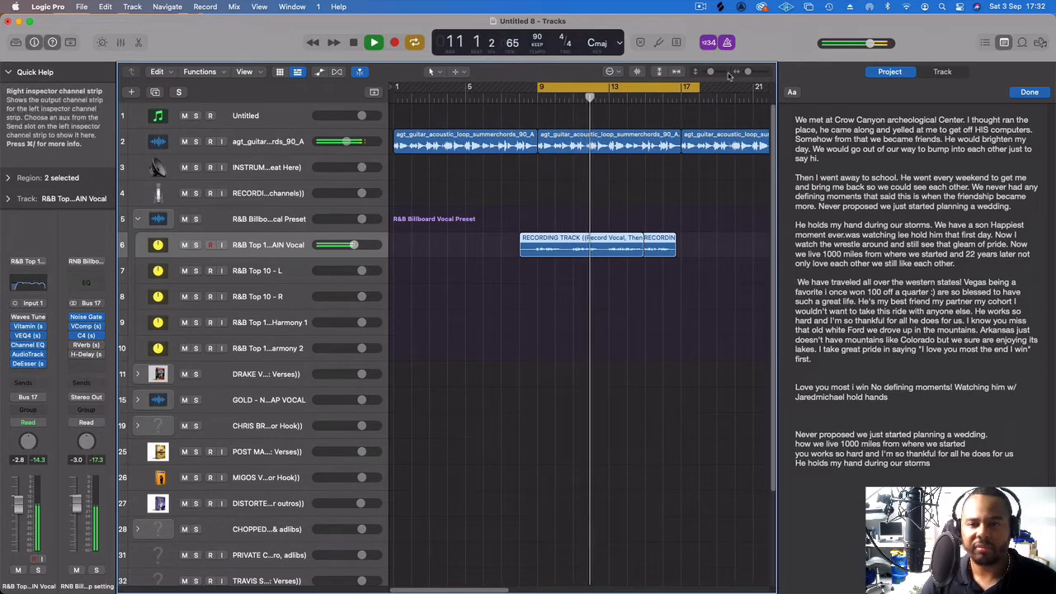
drag(748, 72, 746, 72)
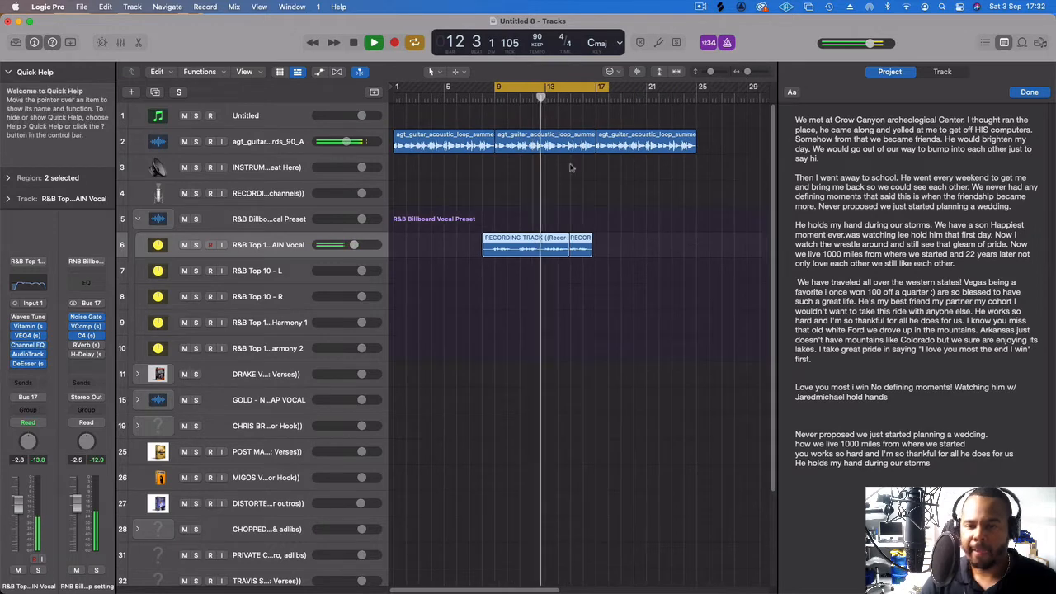
Turn cycle mode off and trim about half a bar from the start of the first vocal region on the MAIN Vocal track
click(553, 85)
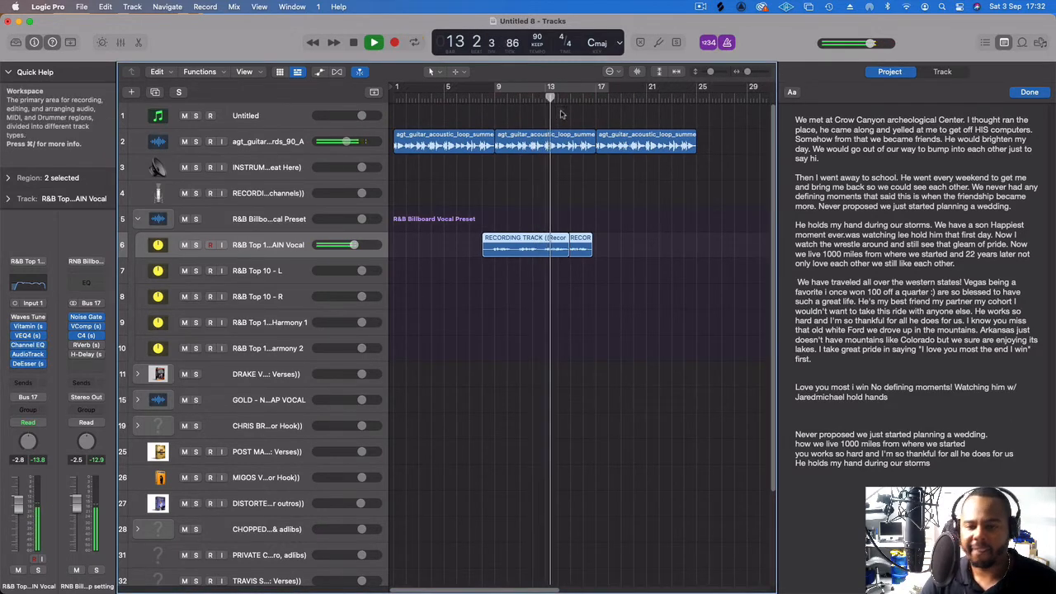
click(499, 284)
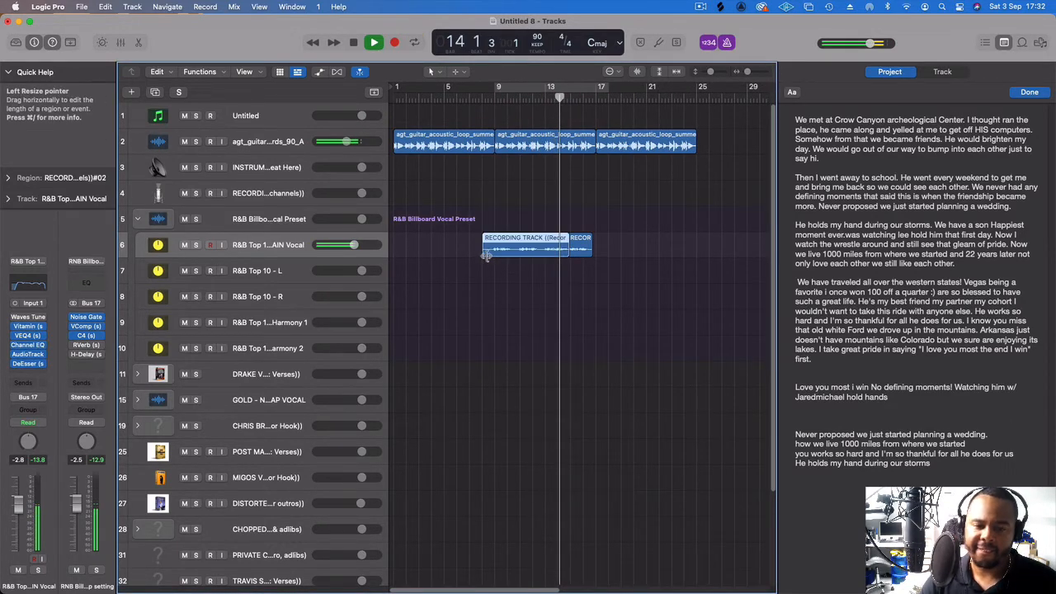
drag(484, 258, 492, 258)
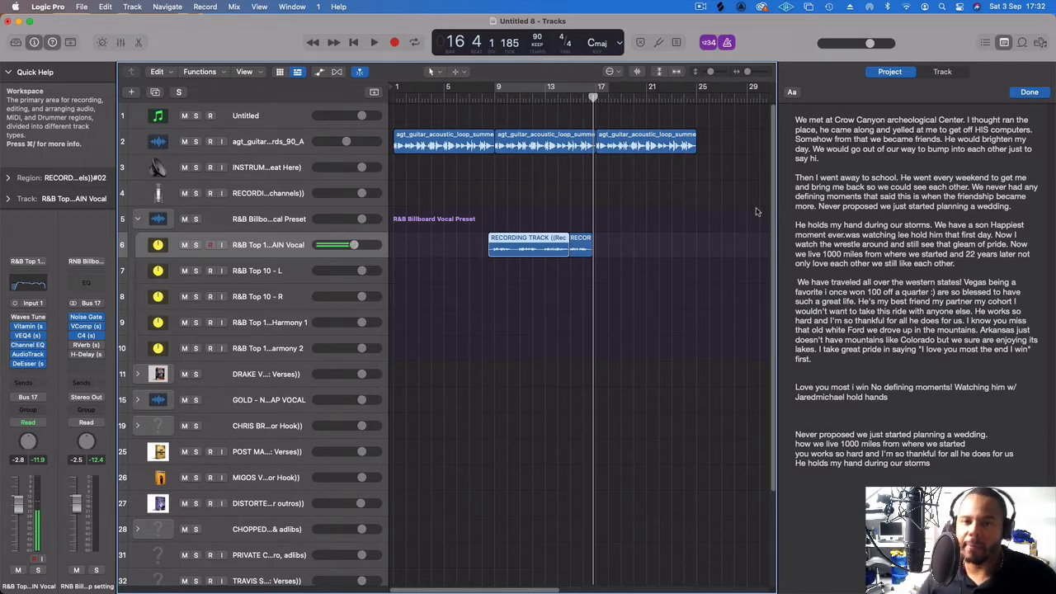
click(701, 7)
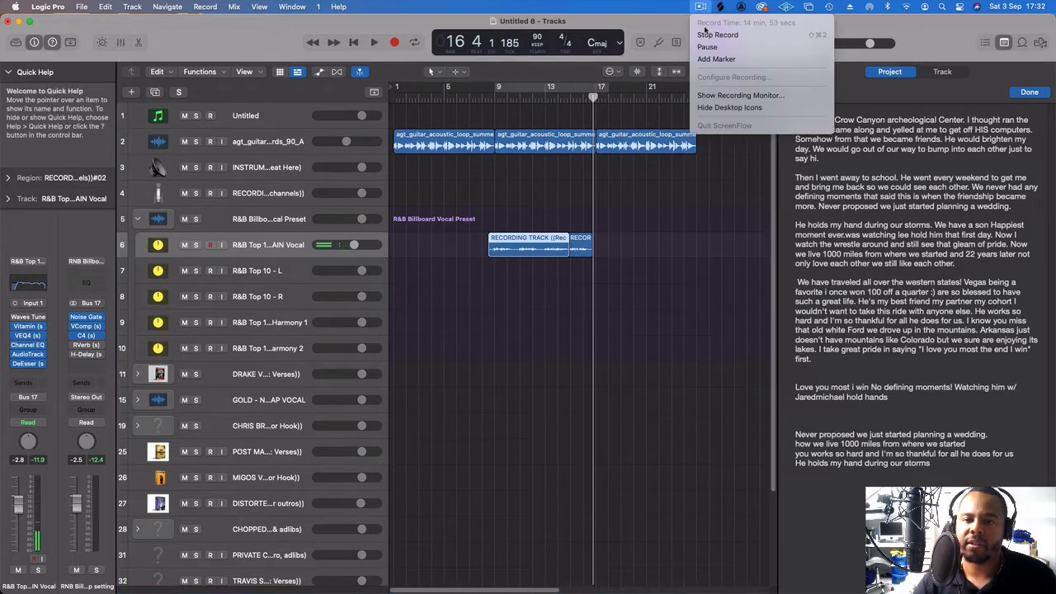
click(705, 35)
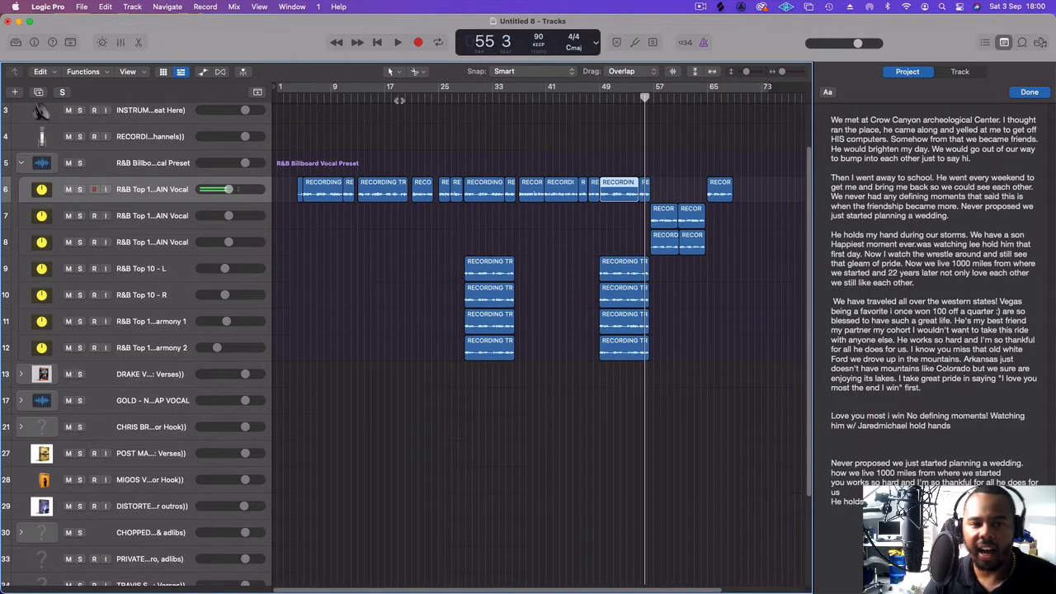
Play the arranged song briefly from bar 5, restart playback from about bar 13, and follow the verses, choruses and layered vocals past bar 57
double_click(305, 98)
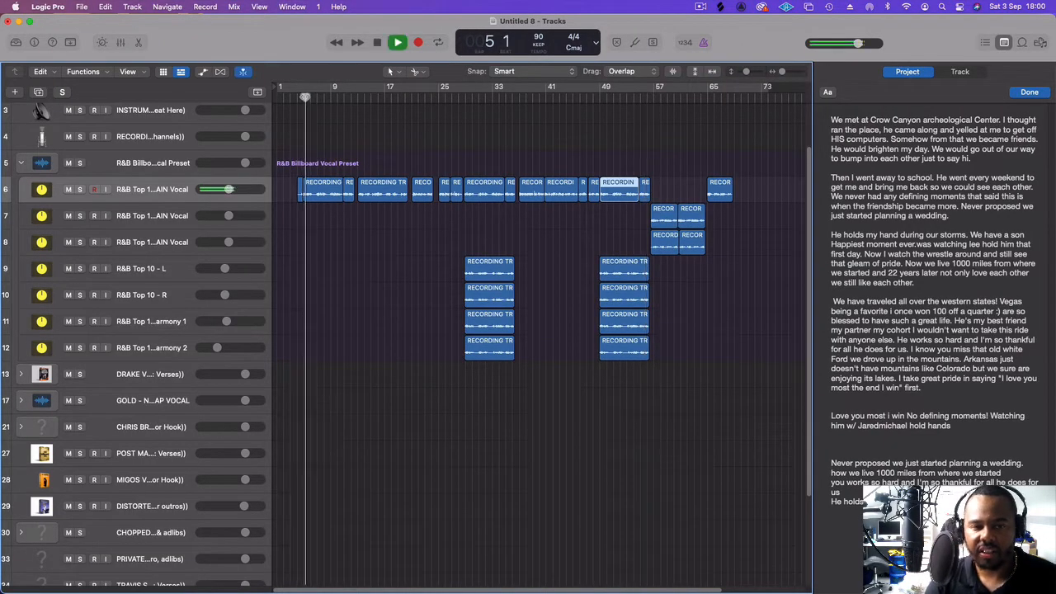
key(space)
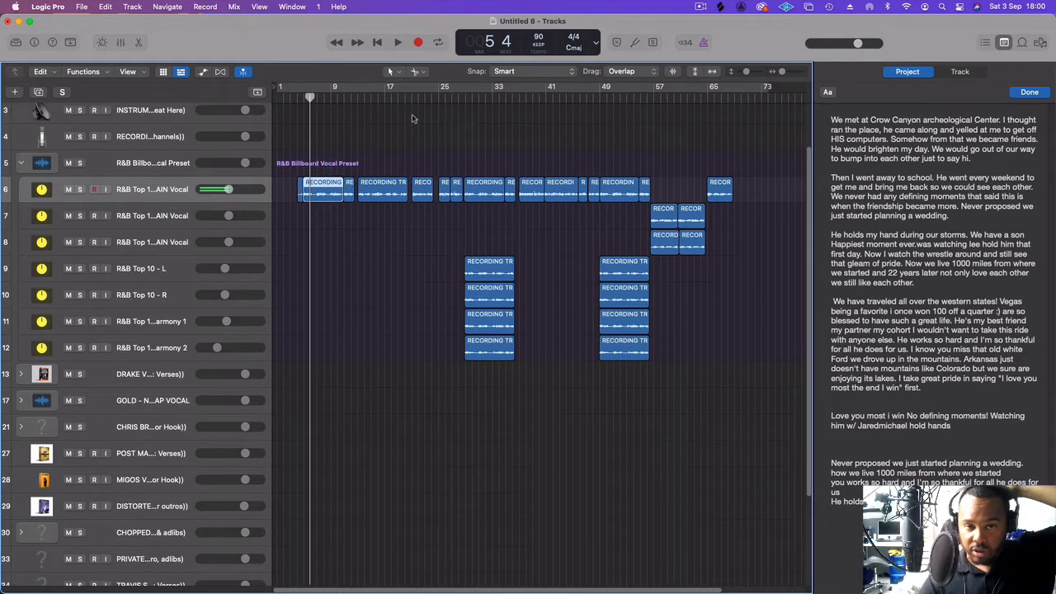
double_click(355, 98)
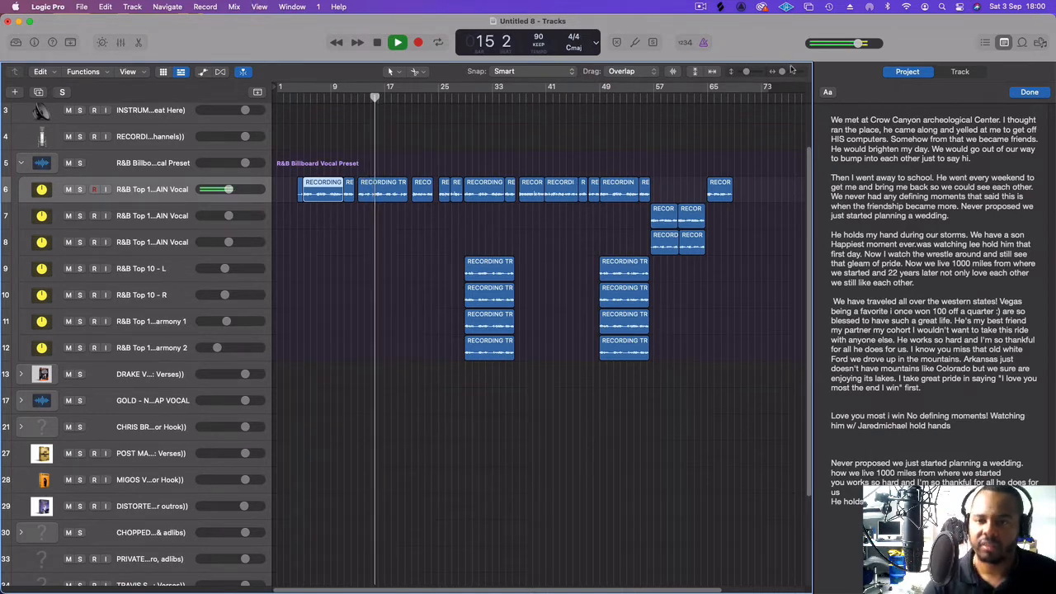
drag(783, 72, 786, 73)
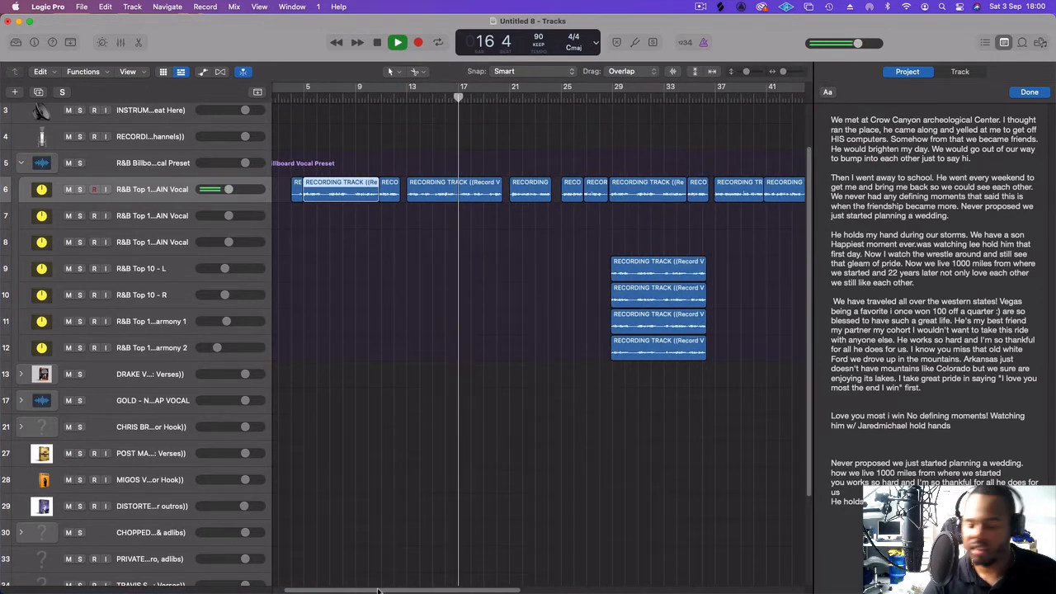
drag(377, 590, 411, 586)
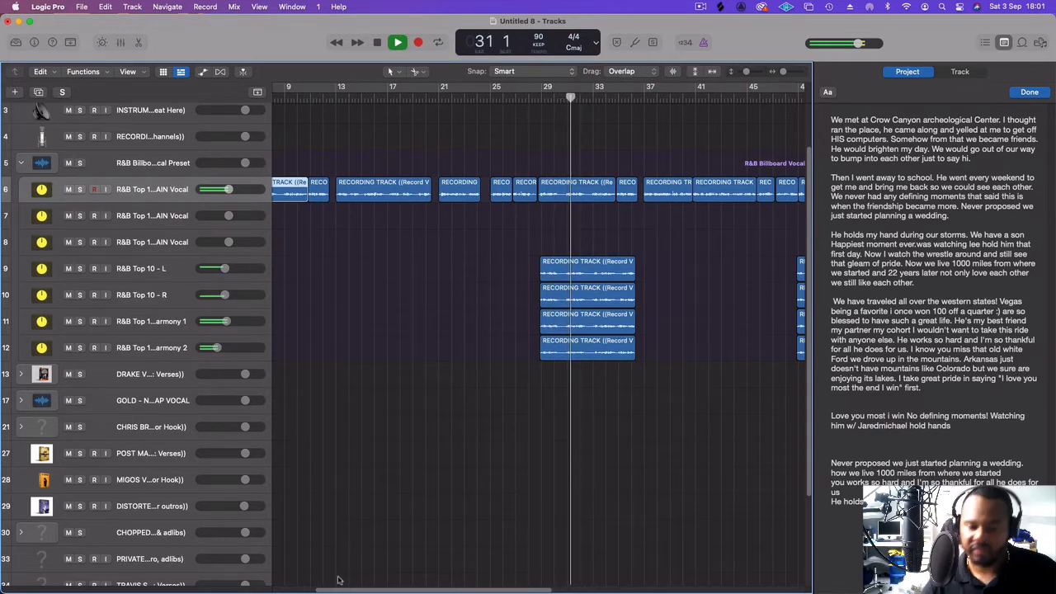
drag(348, 590, 406, 589)
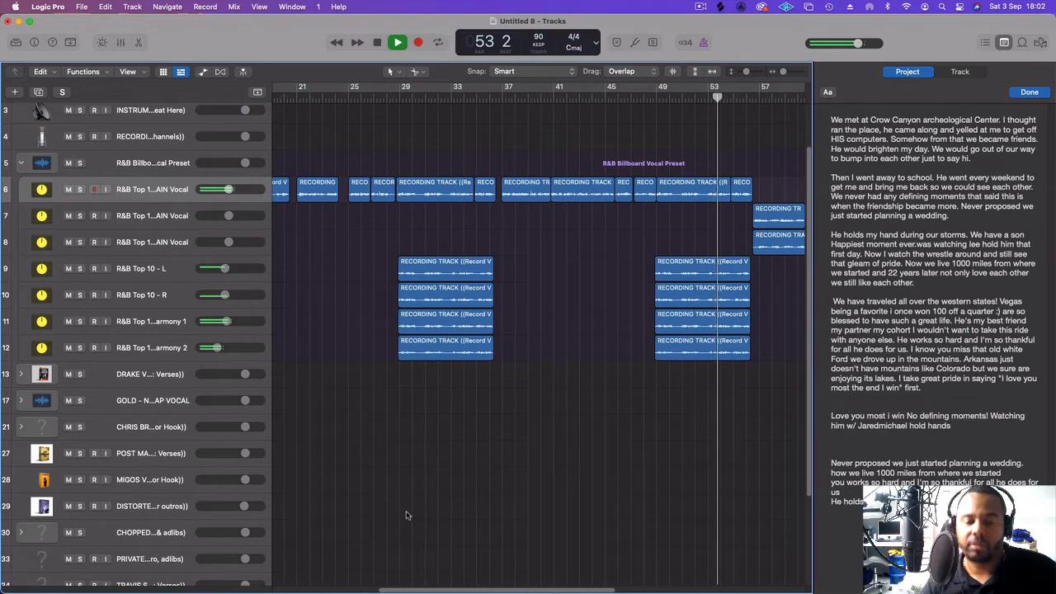
drag(414, 590, 493, 576)
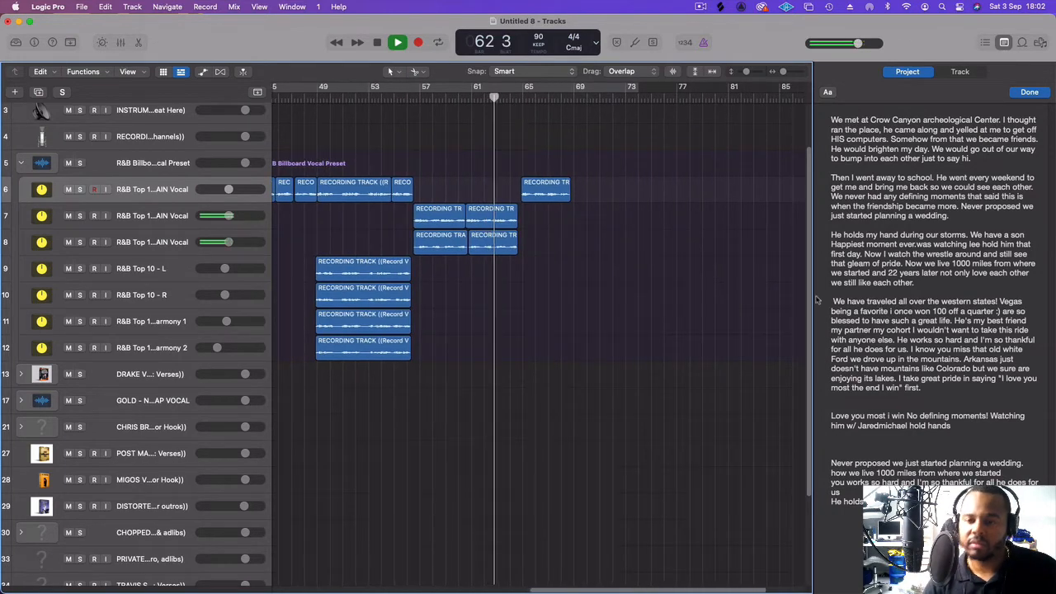
Copy the chorus vocal regions at bar 49, including the L, R and harmony layers, to bar 69
scroll(438, 440, up, 3)
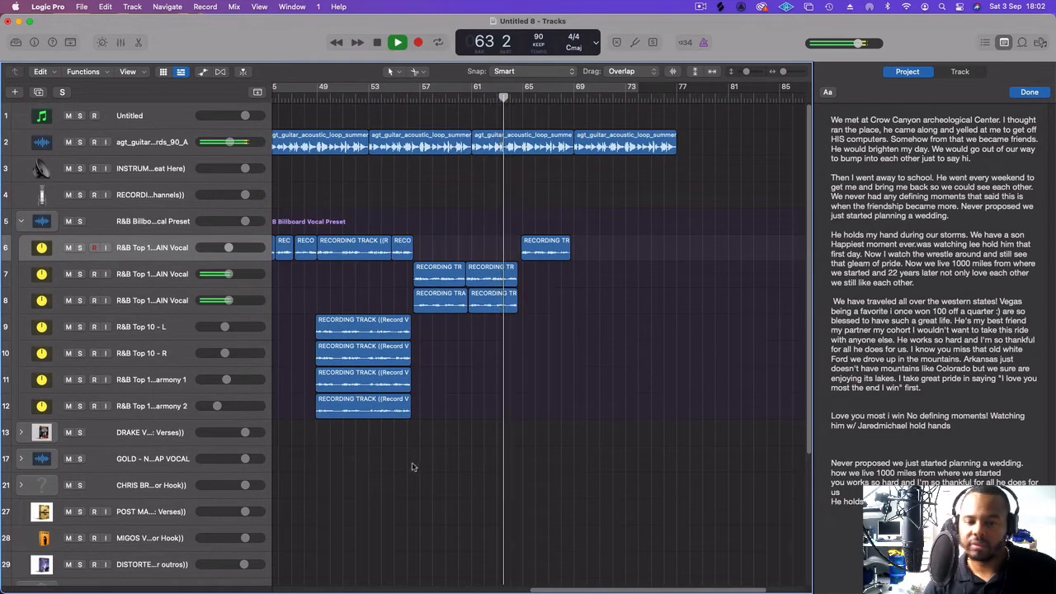
drag(406, 459, 587, 252)
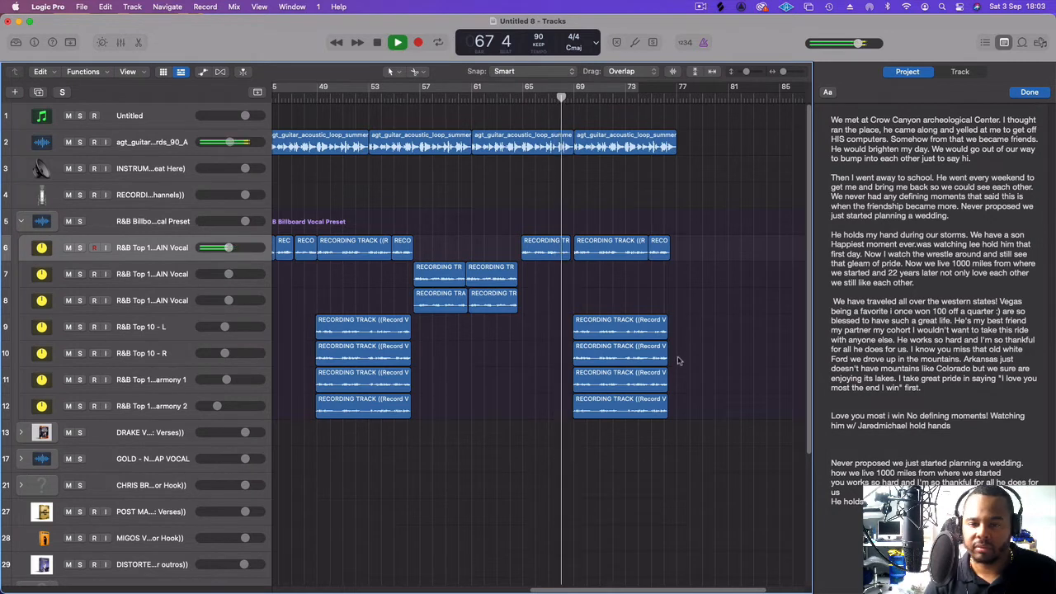
Delete the chorus copies at bar 69 and copy the bar 65 main vocal region four bars later on the same track
drag(703, 483, 610, 256)
key(Delete)
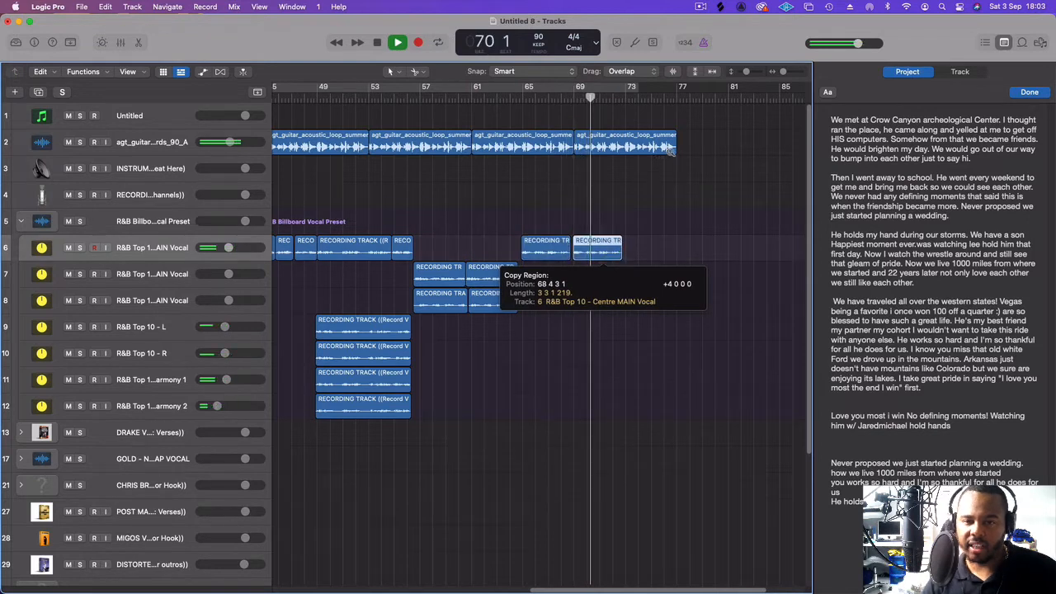
Shorten the last guitar loop region to end at bar 73 and stop playback after the song ends
drag(675, 149, 624, 153)
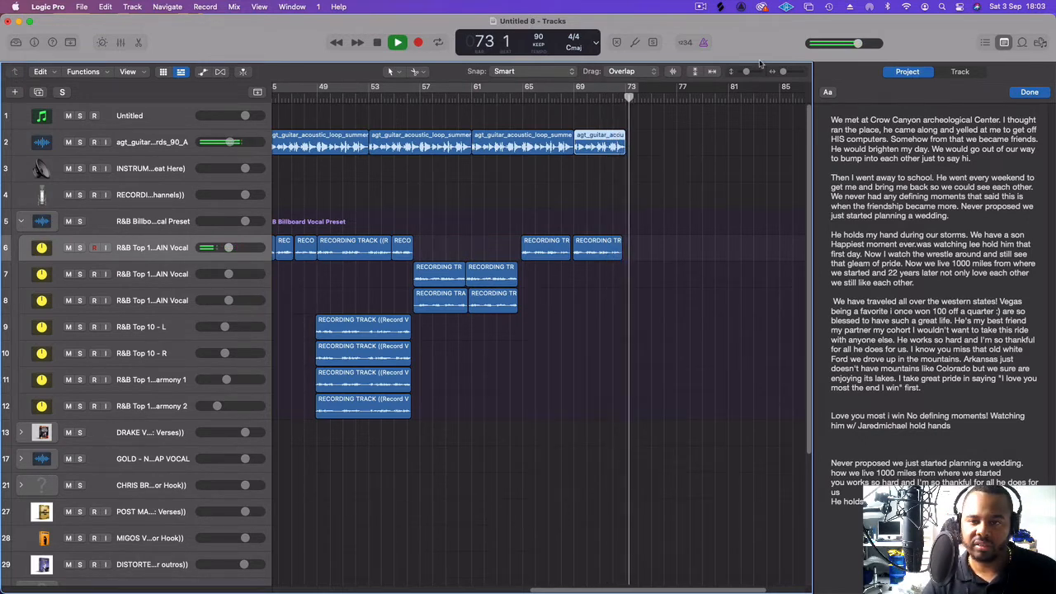
key(space)
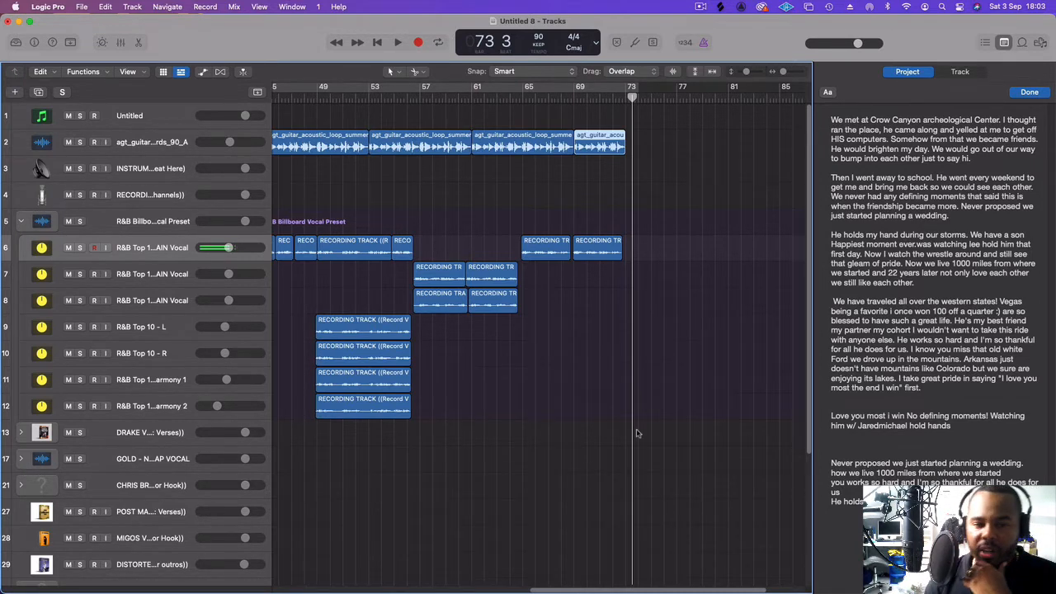
Show the whole arrangement from bar 1 to its end and minimize the Console: LA2A window
scroll(536, 412, left, 5)
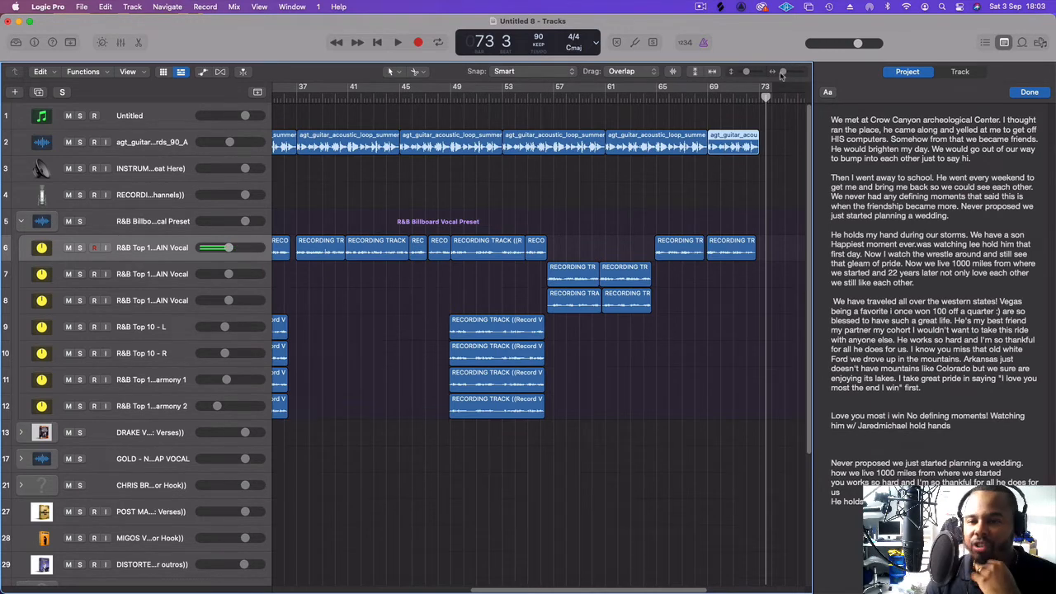
drag(783, 73, 781, 73)
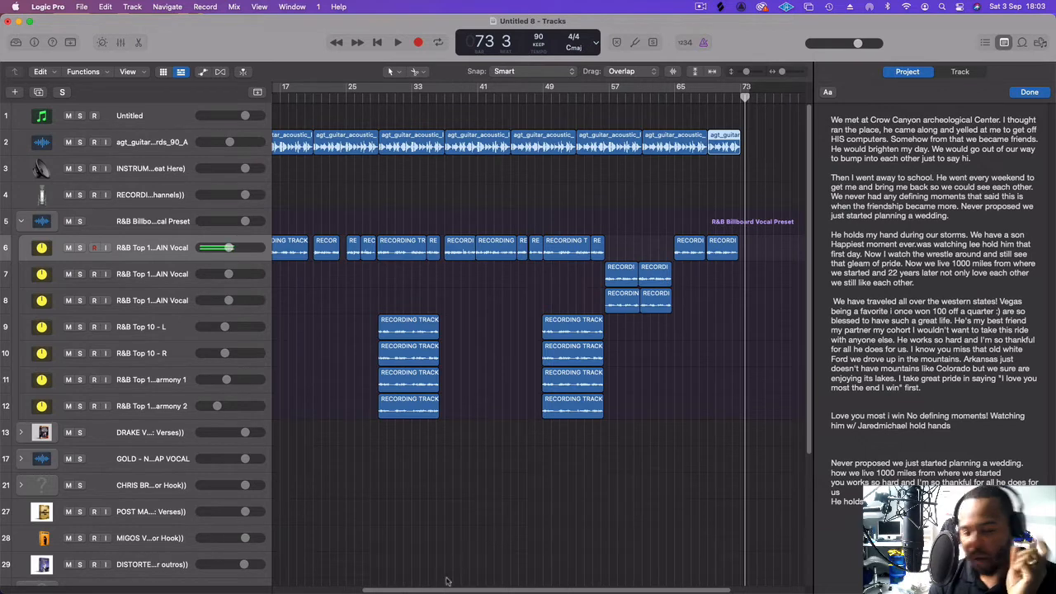
drag(443, 588, 411, 543)
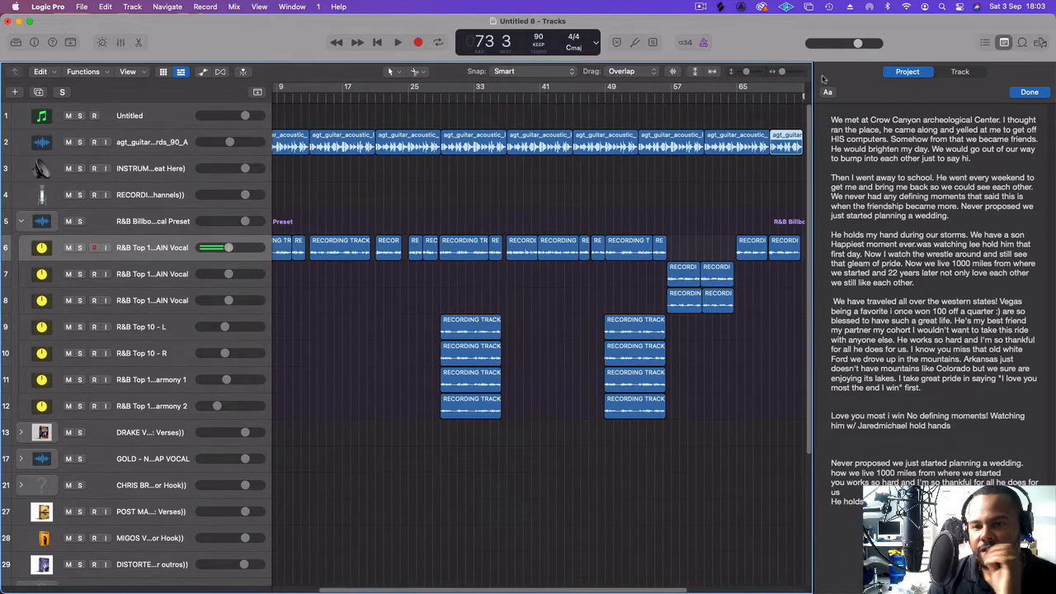
drag(786, 74, 780, 74)
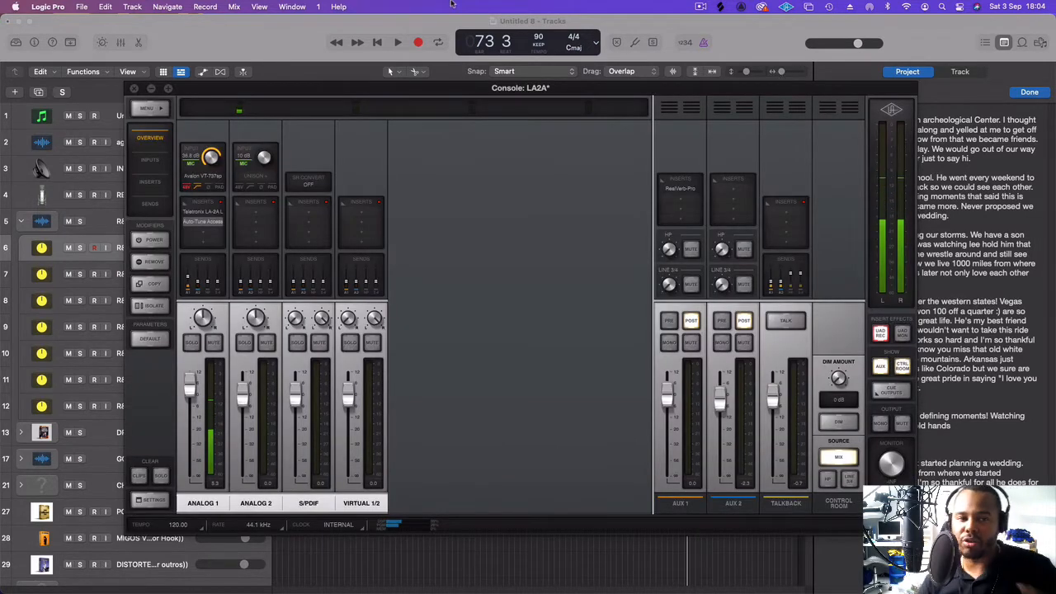
click(151, 88)
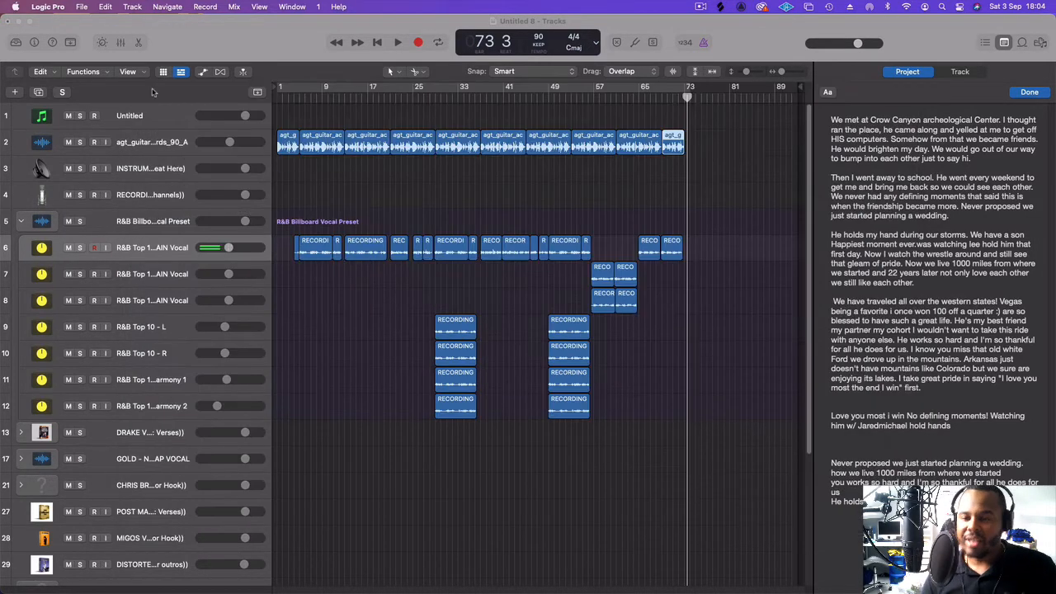